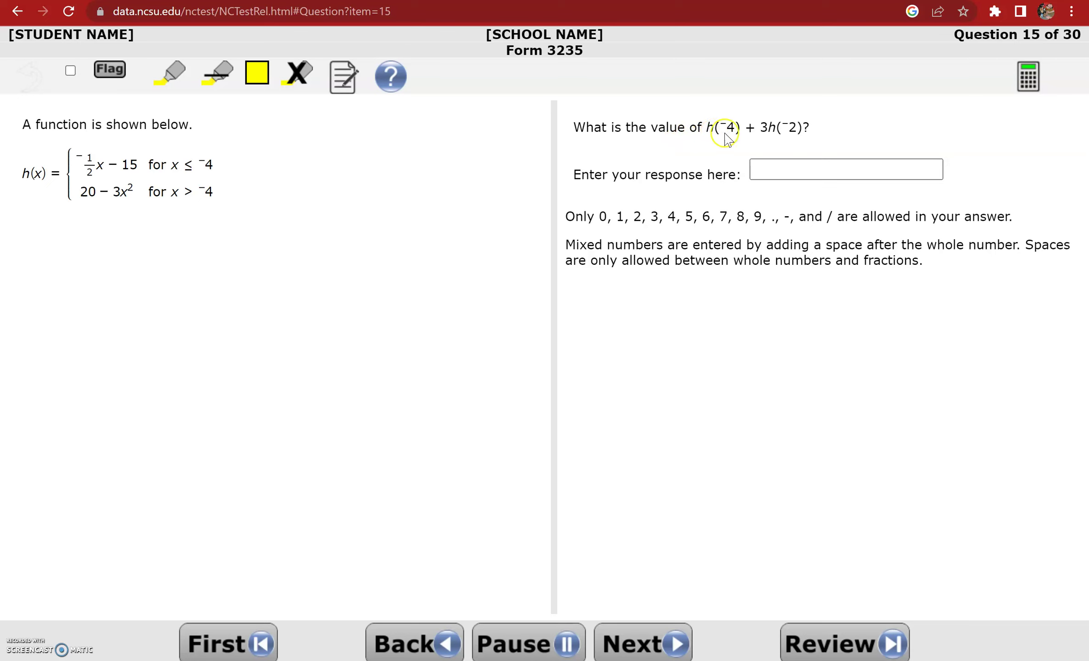
Open the Desmos graphing calculator for Question 15
left_click(1029, 82)
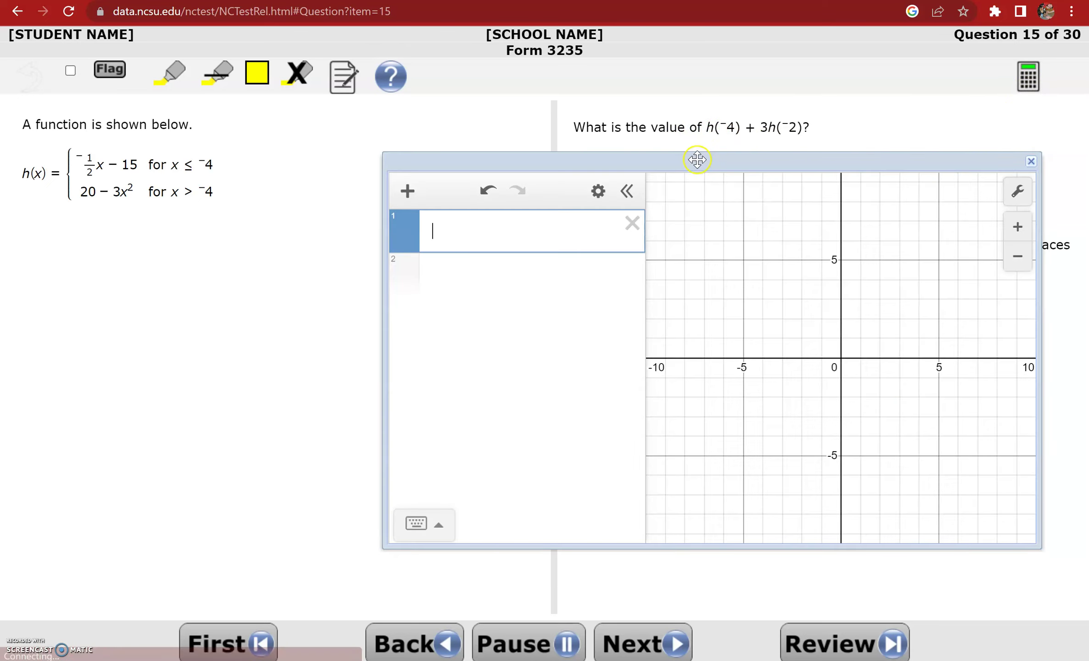
Enter h(x) = −½x − 15 {x ≤ −4} in the calculator's first row
left_click_drag(697, 159, 626, 212)
left_click(452, 280)
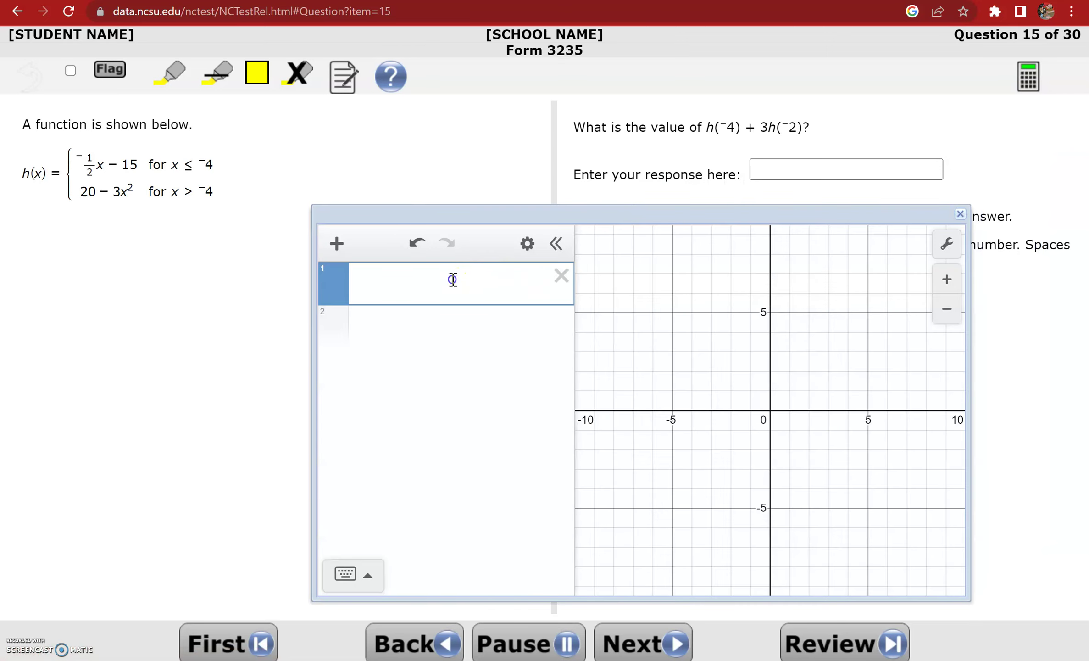
type("h(x)")
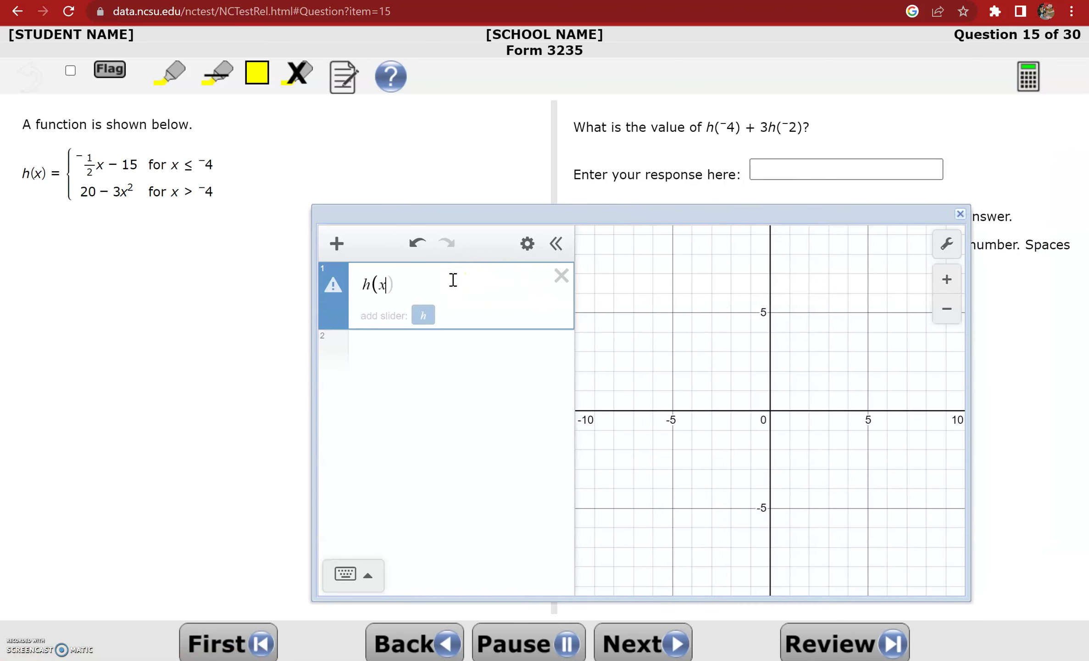
type("=")
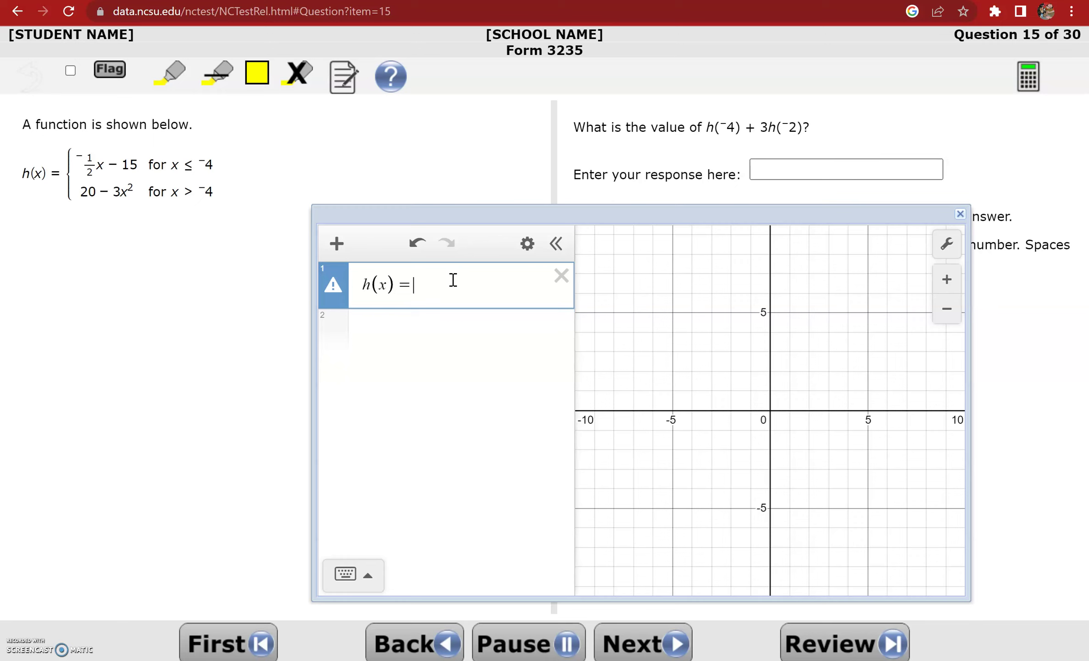
type("-1/2x")
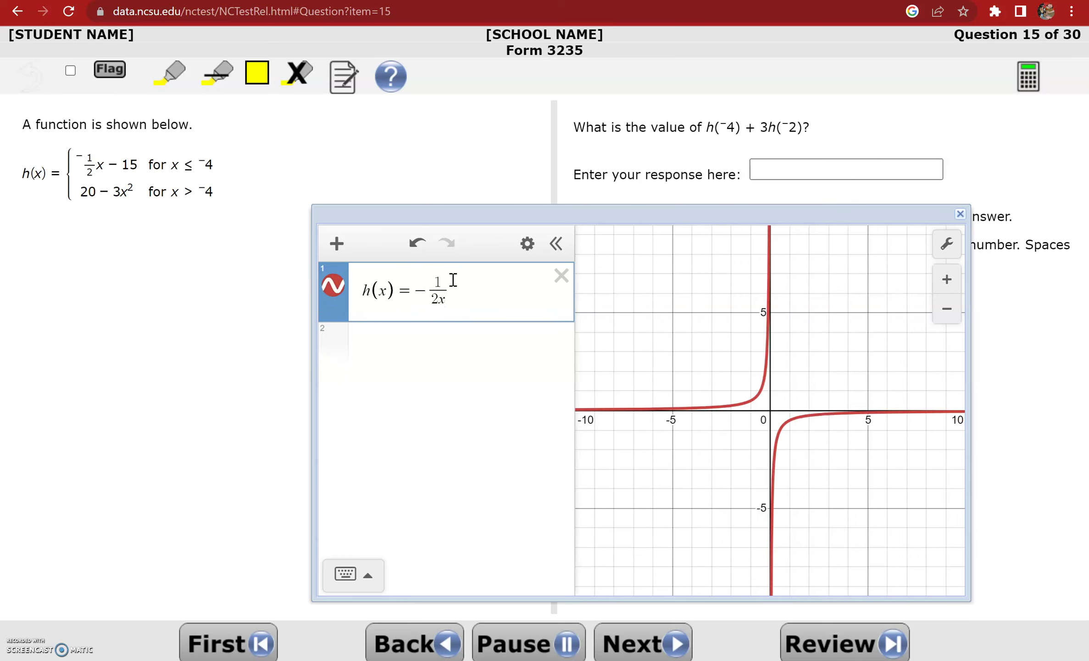
key("BackSpace")
key("Right")
type("(x-15")
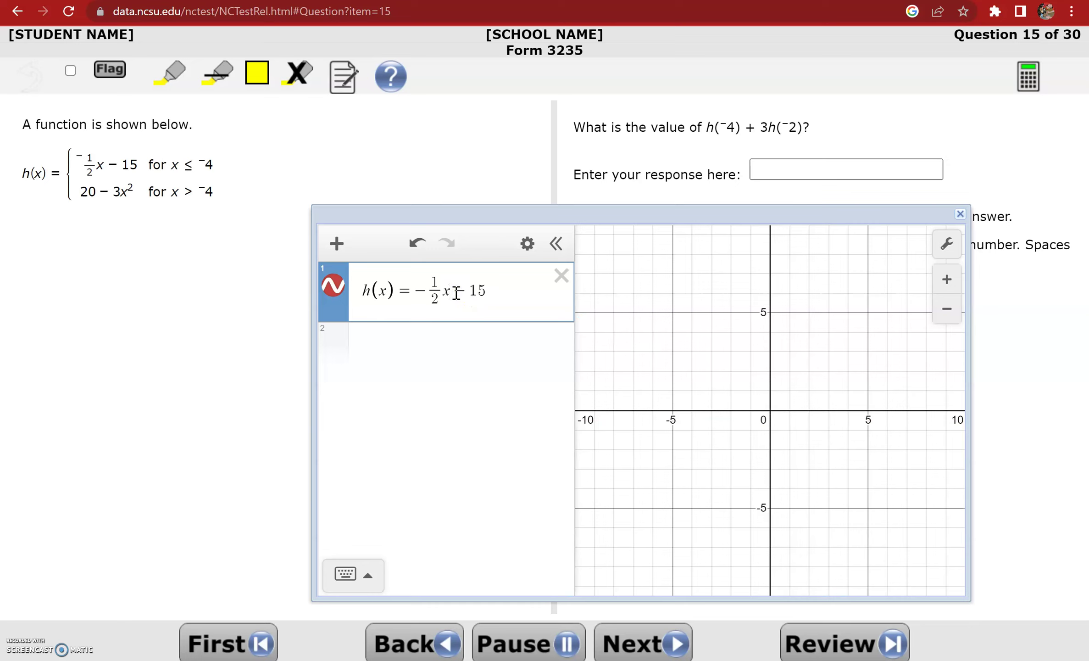
type("{")
type("x")
type("<")
type("-4")
Zoom the graph out to ±20 to show the red line
left_click(452, 338)
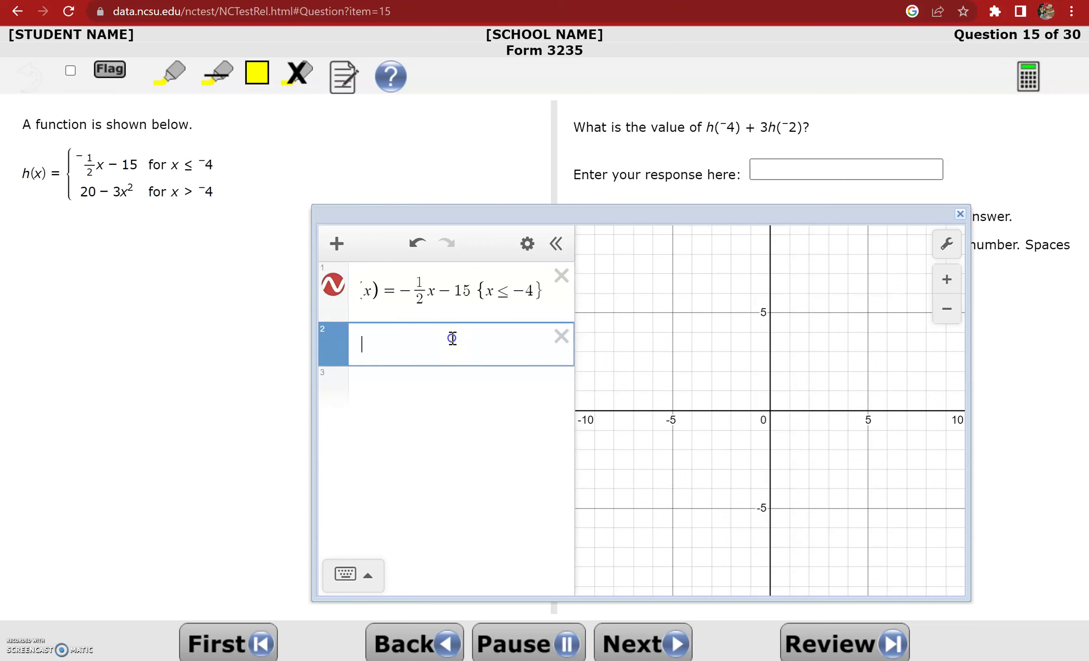
left_click(950, 318)
left_click(411, 343)
left_click(328, 312)
Graph h(x) = 20 − 3x² {x > −4} and trace the line to endpoint (−4, −13)
left_click_drag(311, 309, 267, 316)
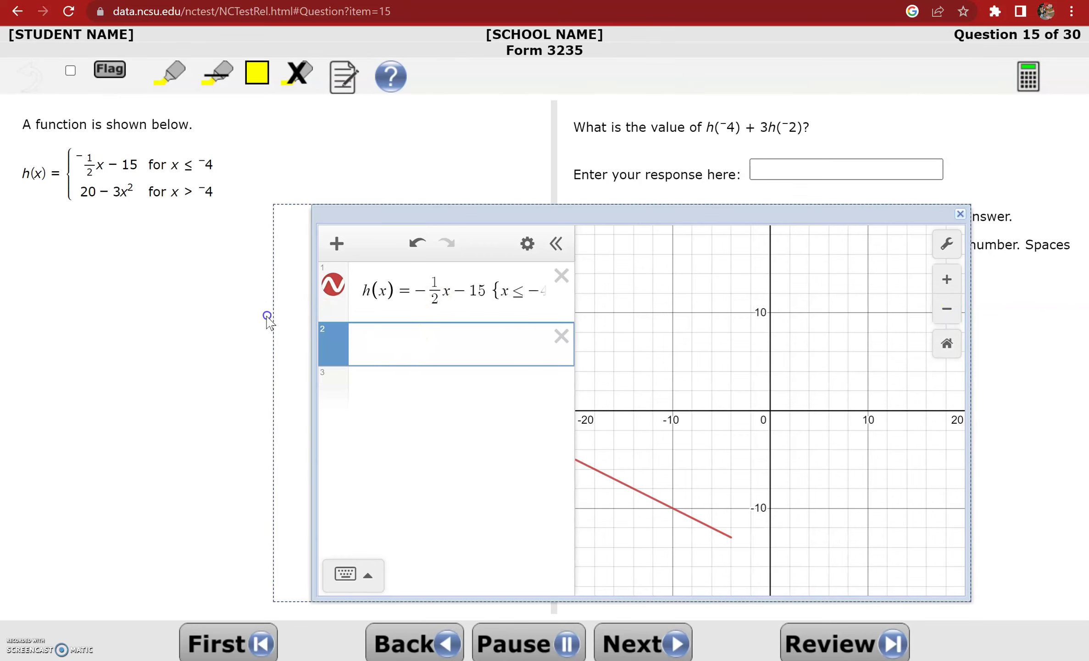
left_click(413, 345)
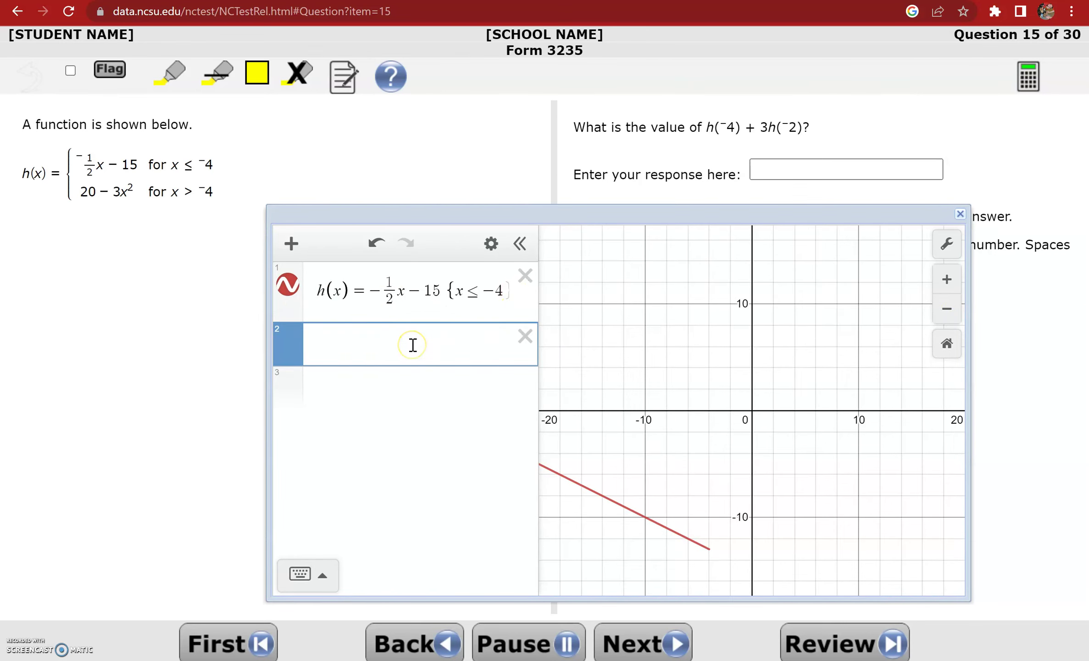
type("h(x)=2")
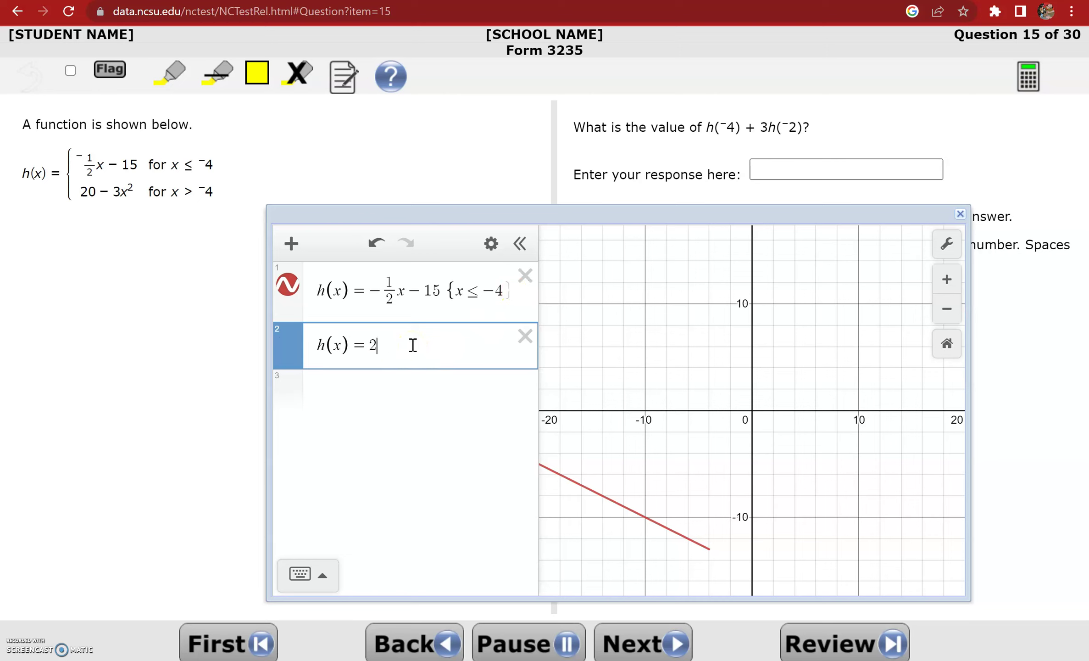
type("0-3x")
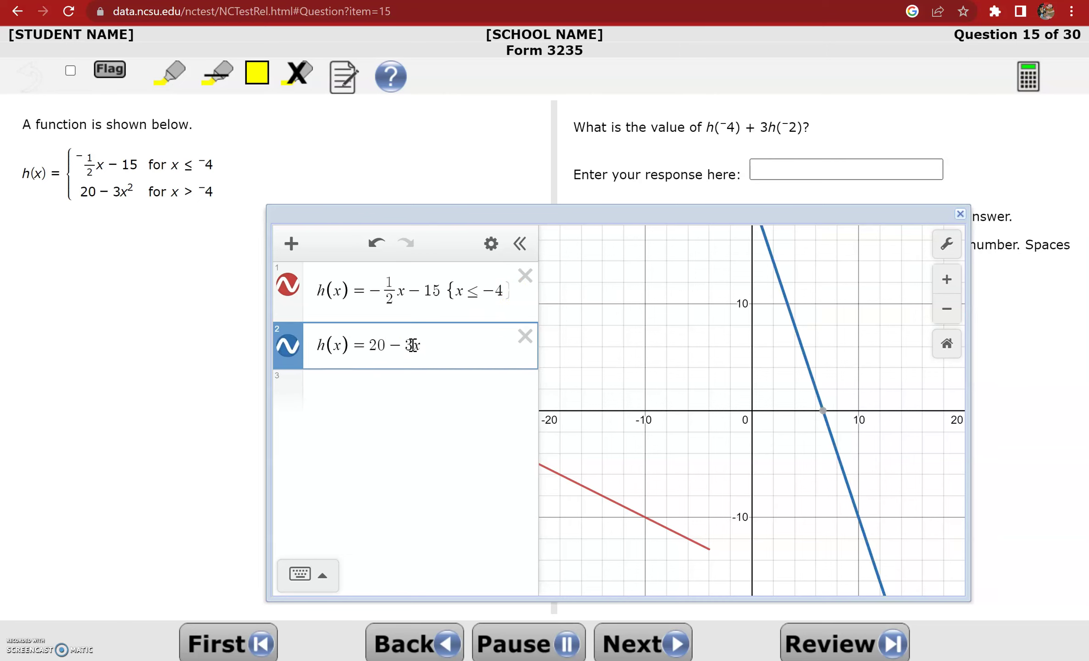
type("^2")
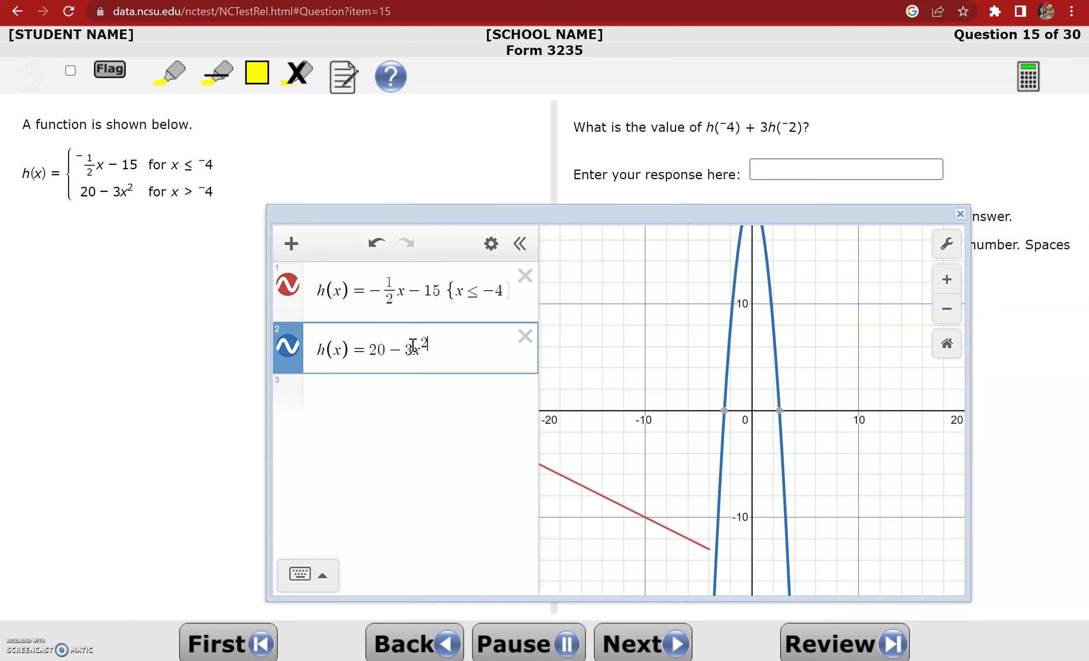
type("{x")
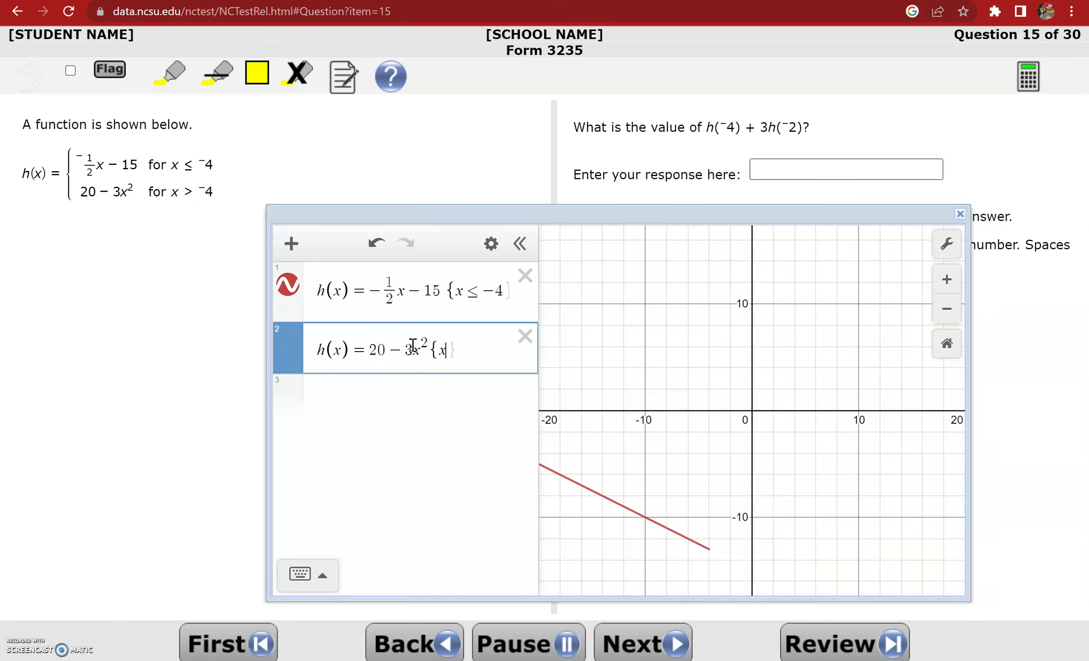
type(">-4")
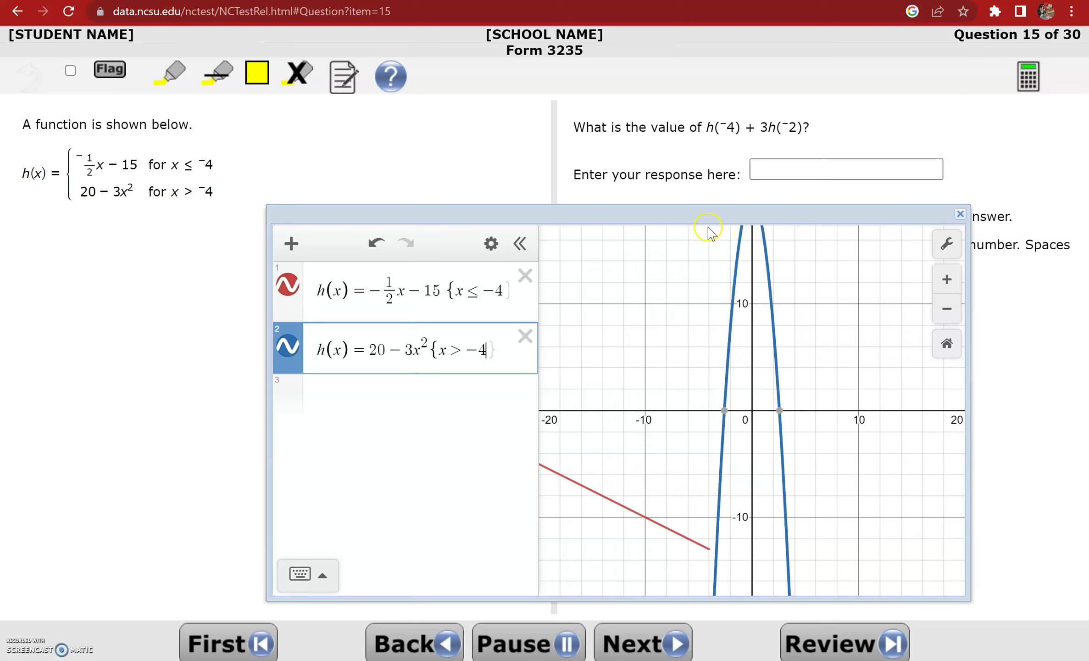
left_click_drag(693, 542, 710, 551)
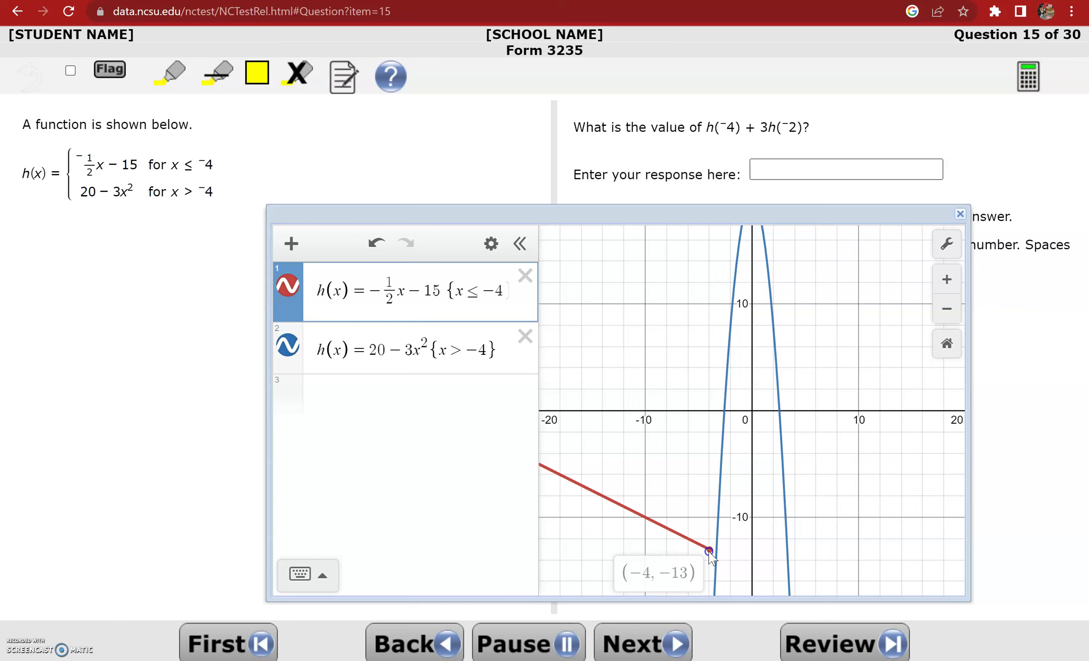
Compute −13 + 3(8) = 11 in row 3, reading h(−2) = 8 from the parabola
left_click_drag(710, 554, 710, 555)
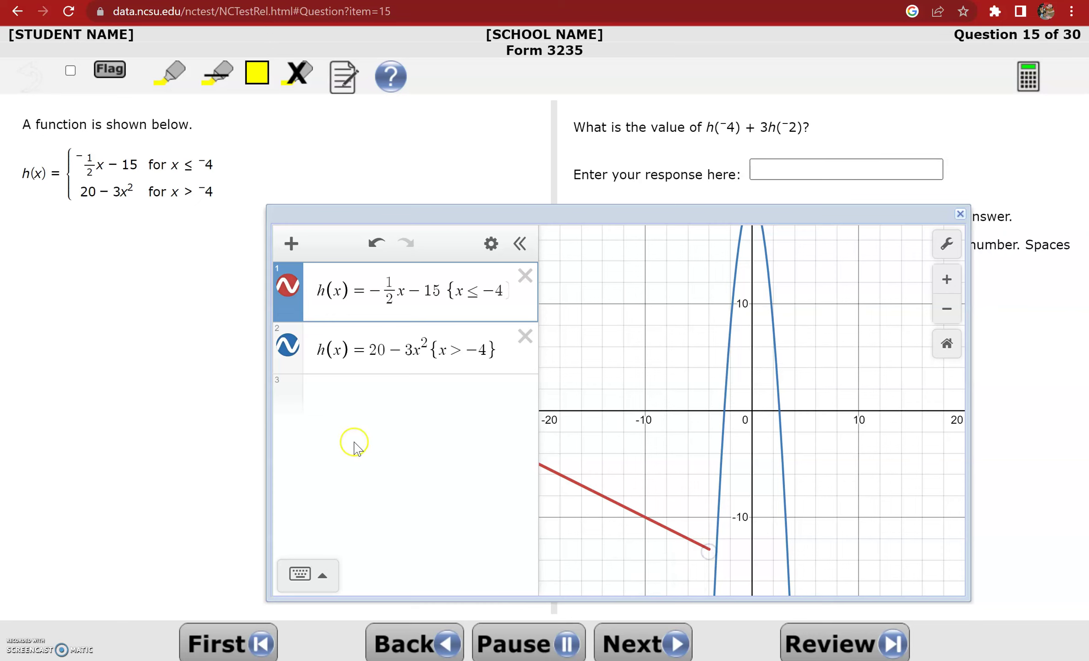
left_click(358, 413)
type("-13")
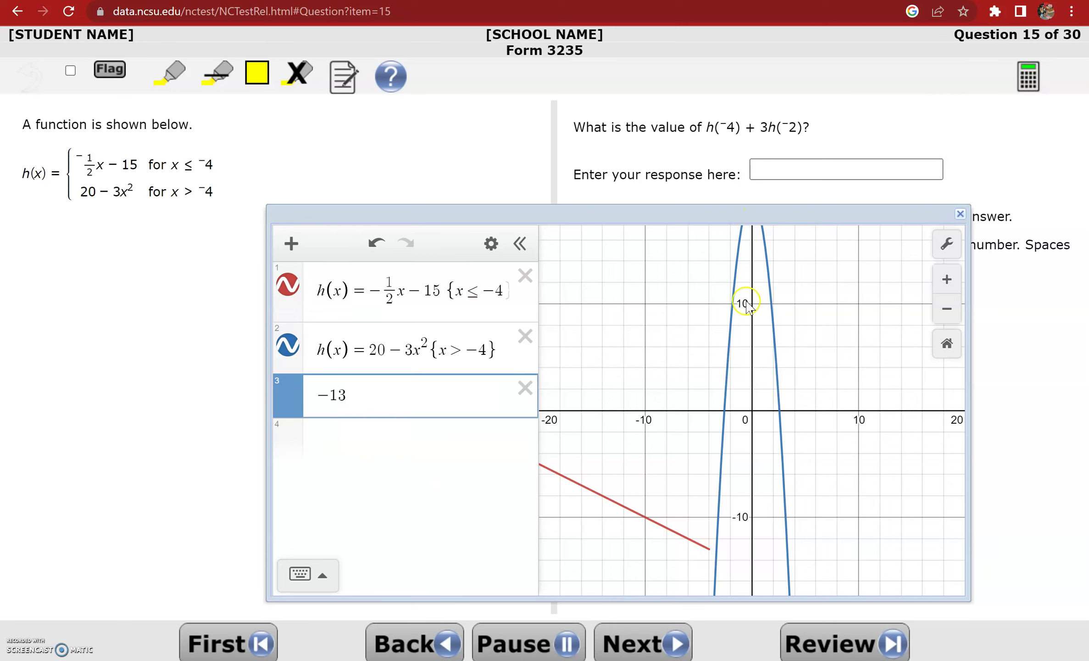
left_click_drag(721, 478, 732, 328)
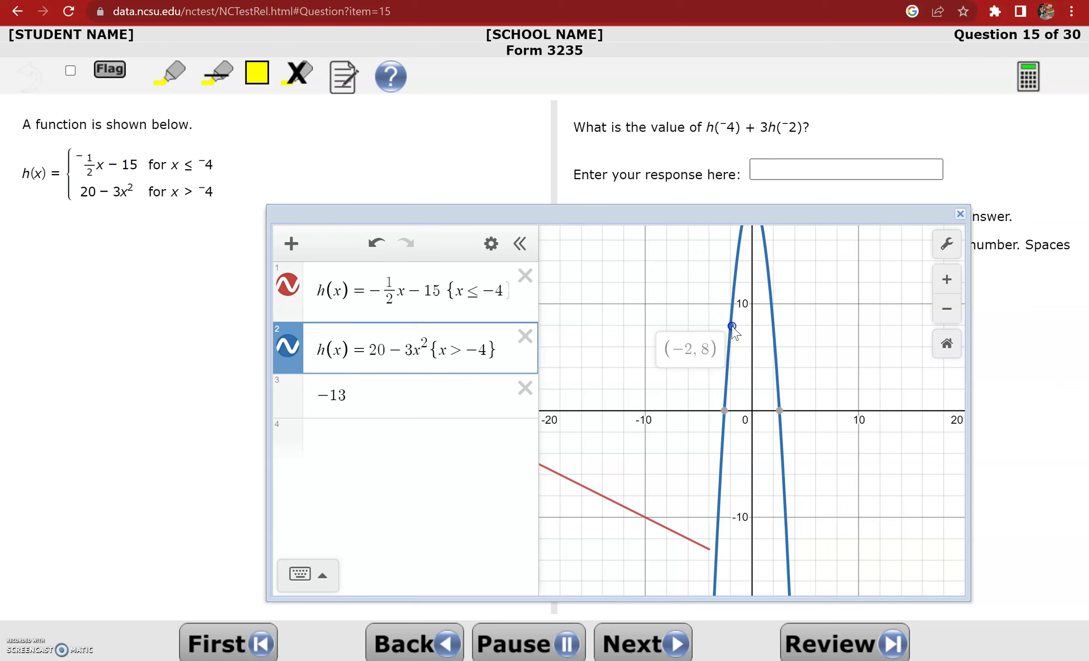
left_click(361, 406)
type("+3(8")
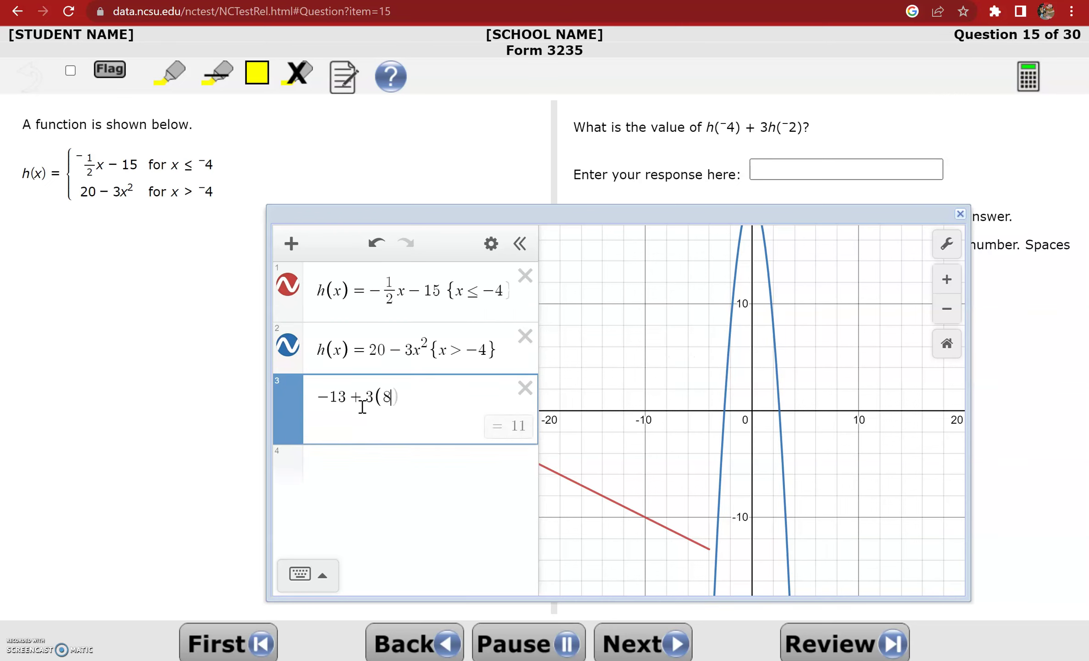
Answer 11, check the parabola with the vertical line x = −2, and return to Question 14
left_click(814, 165)
type("11")
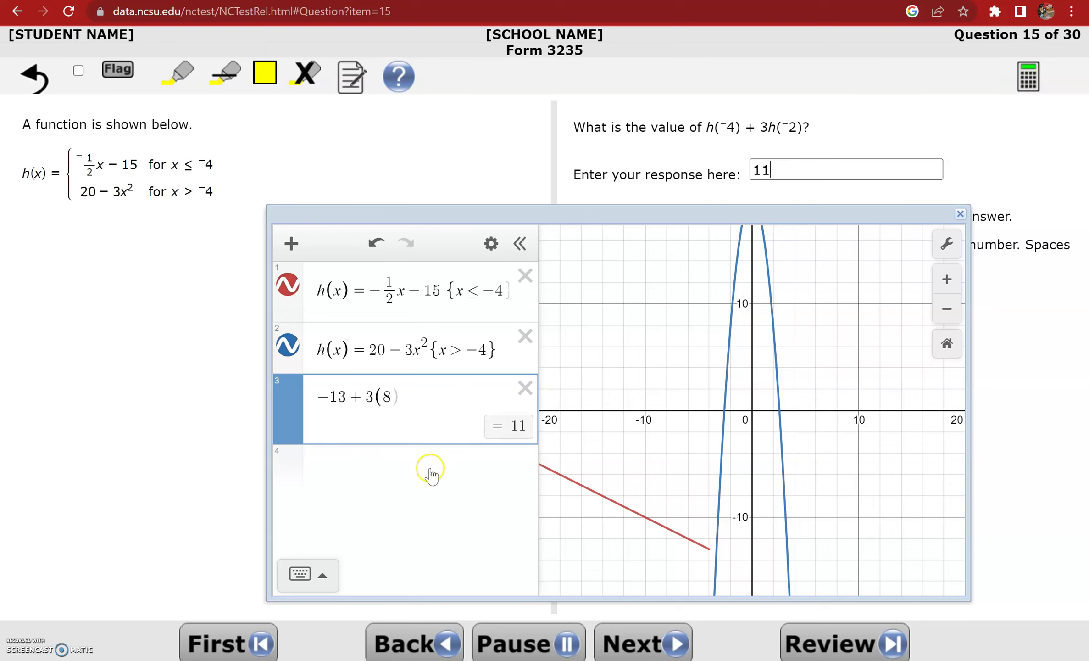
left_click(419, 468)
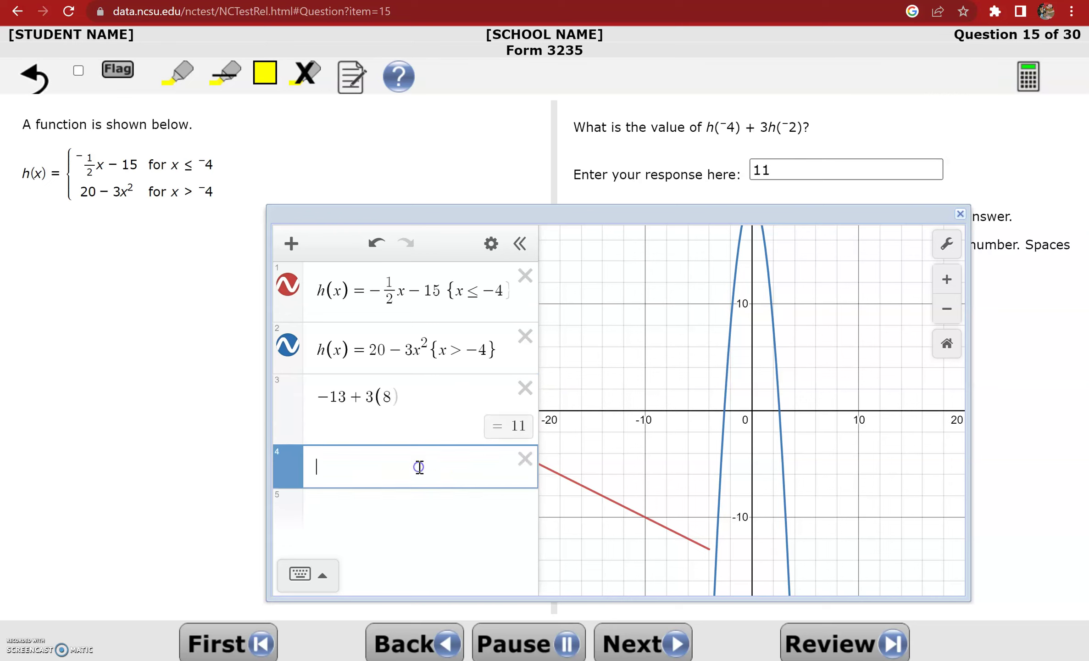
type("x")
type("=")
type("-4")
mouse_move(709, 548)
left_click(367, 467)
key("BackSpace")
type("2")
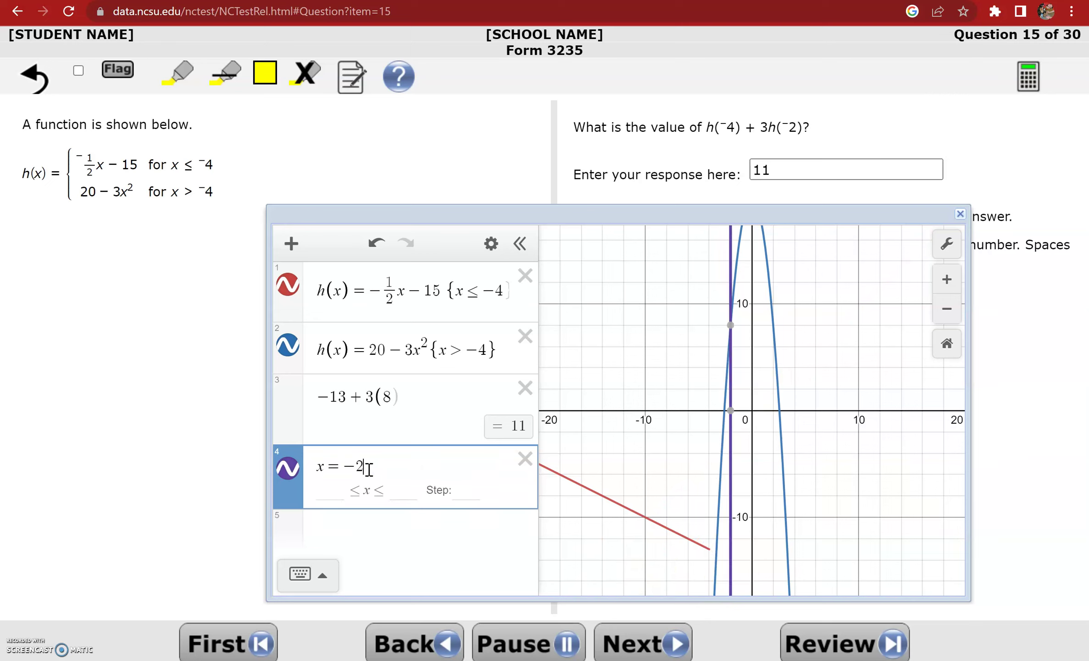
left_click(732, 325)
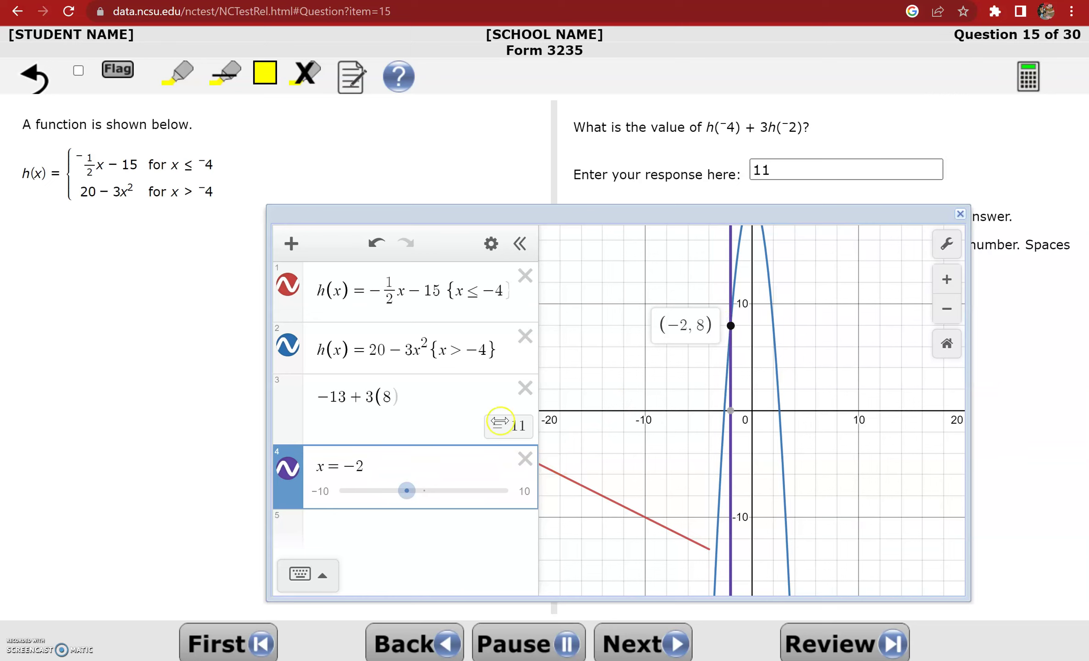
left_click(403, 634)
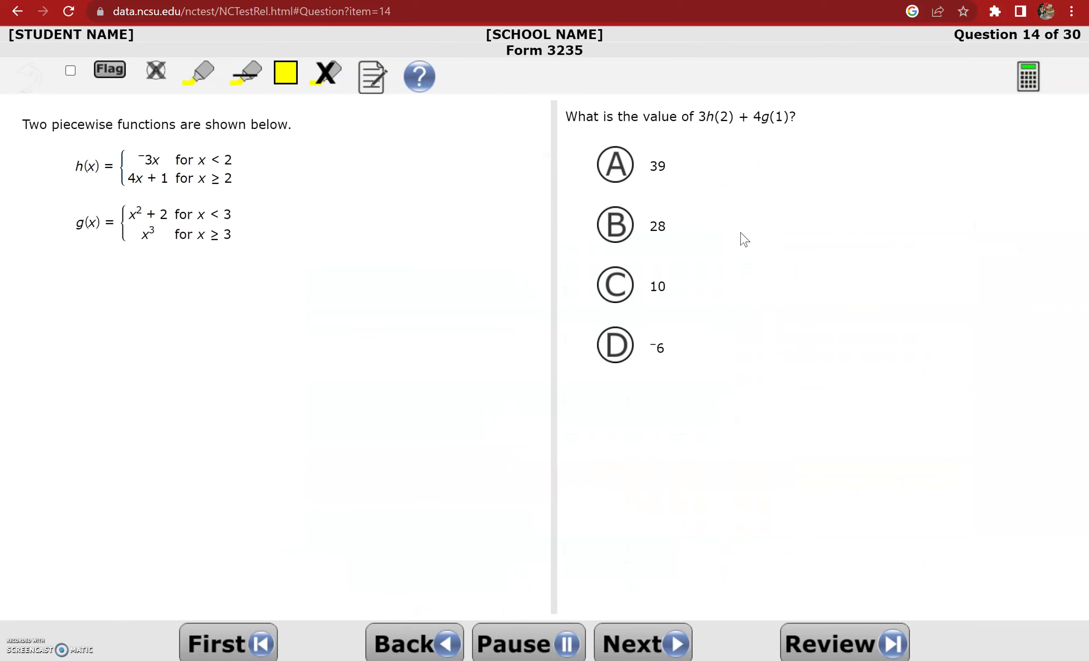
Graph h(x) = −3x {x < 2} and h(x) = 4x + 1 {x ≥ 2} for Question 14
left_click(1028, 79)
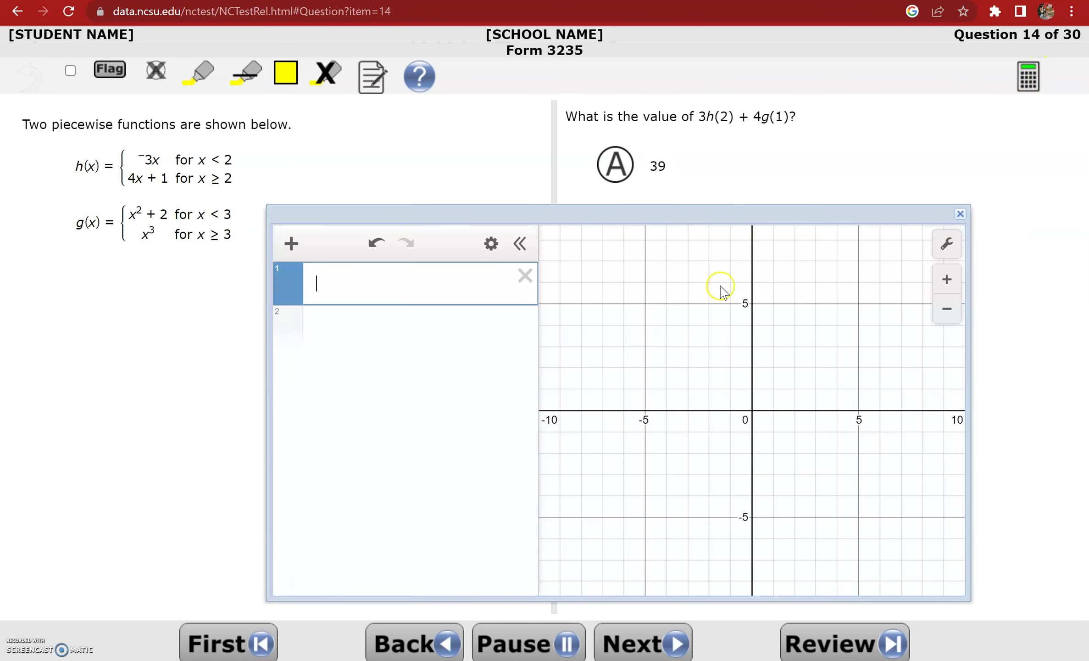
type("h")
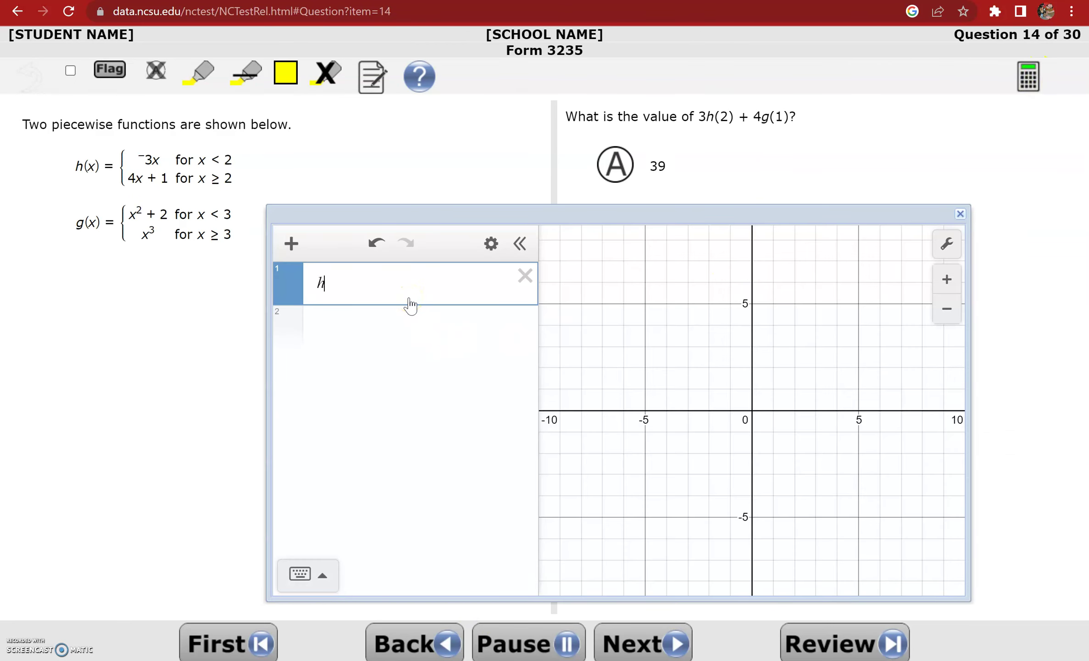
type("(x)=-3x ")
type("{")
type("x<2")
left_click(398, 327)
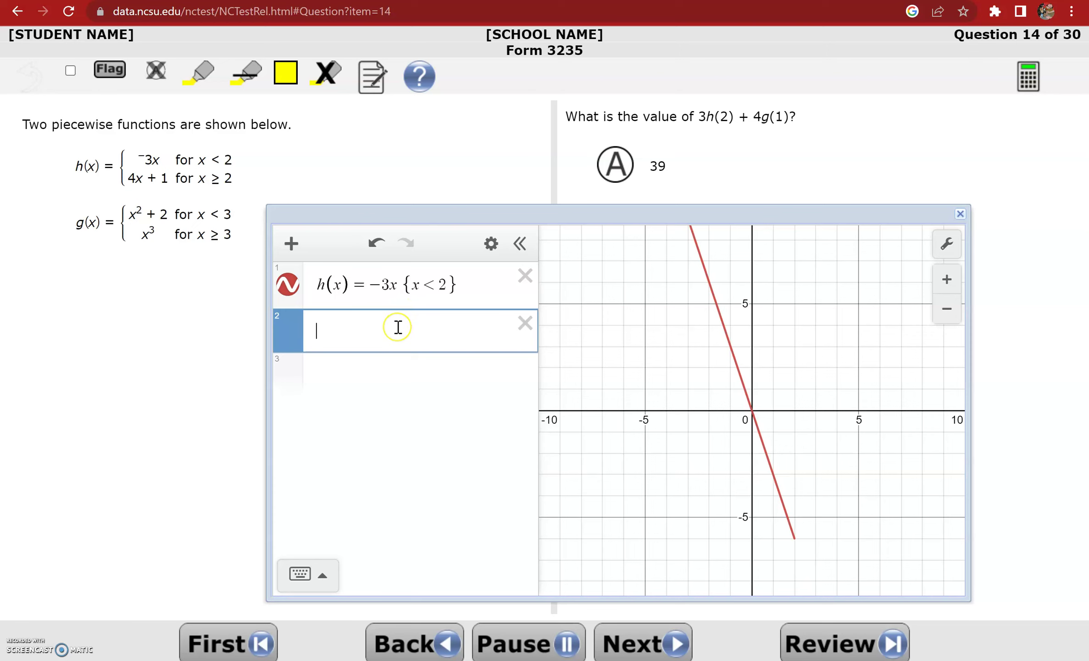
type("h(x)=4x+")
type("1")
type("{x>-")
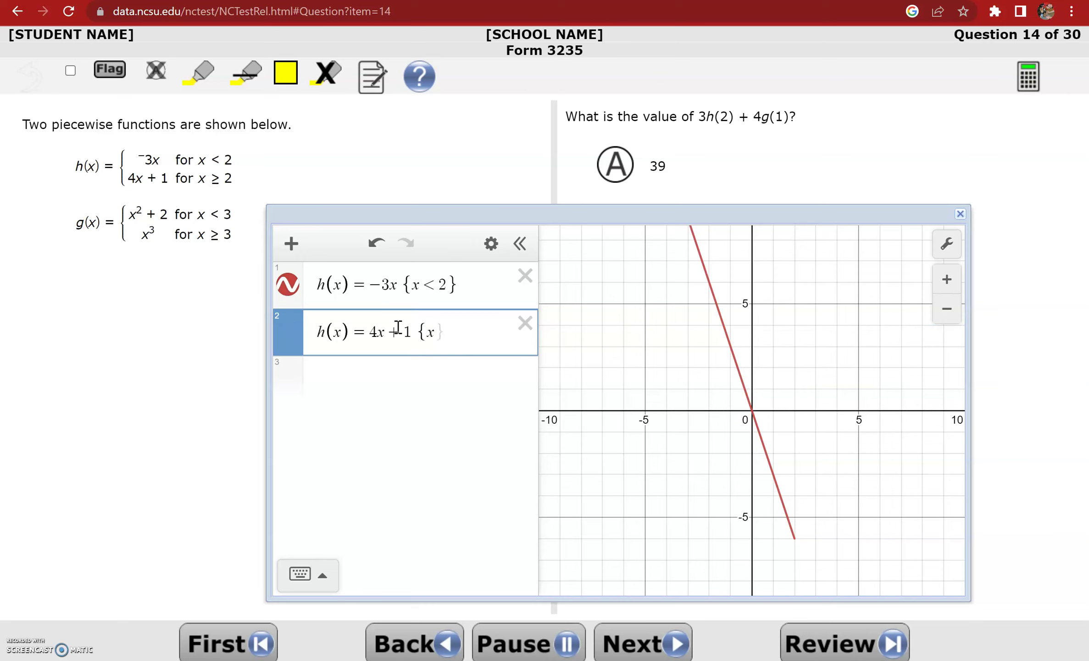
key("BackSpace")
type("2")
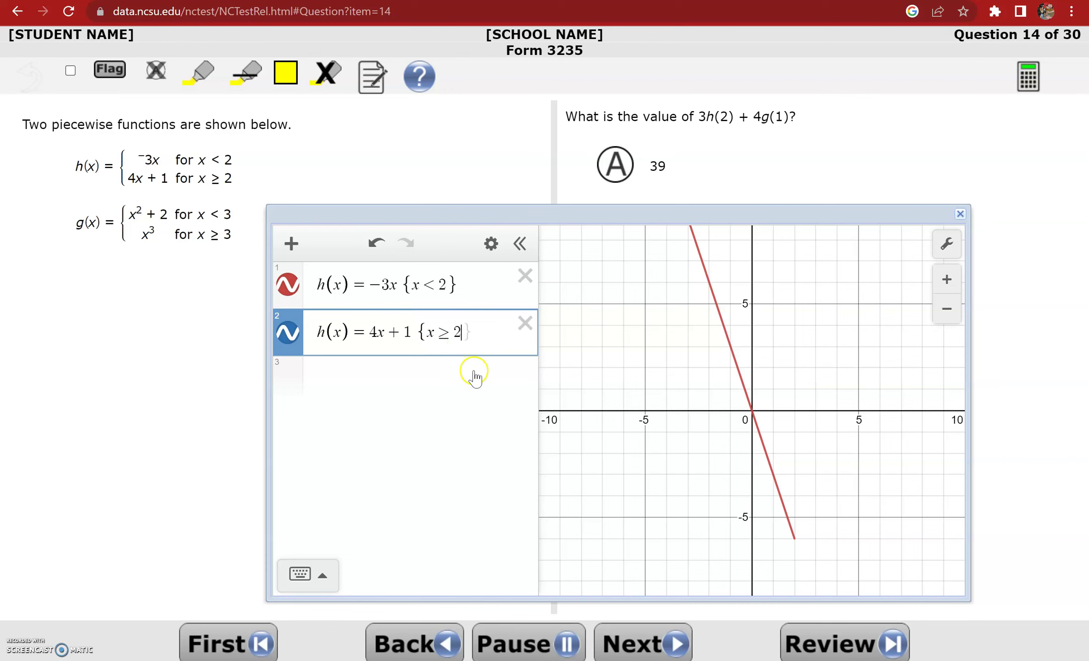
Zoom out and trace both h lines, finding h(2) = 9
left_click(946, 310)
left_click(782, 399)
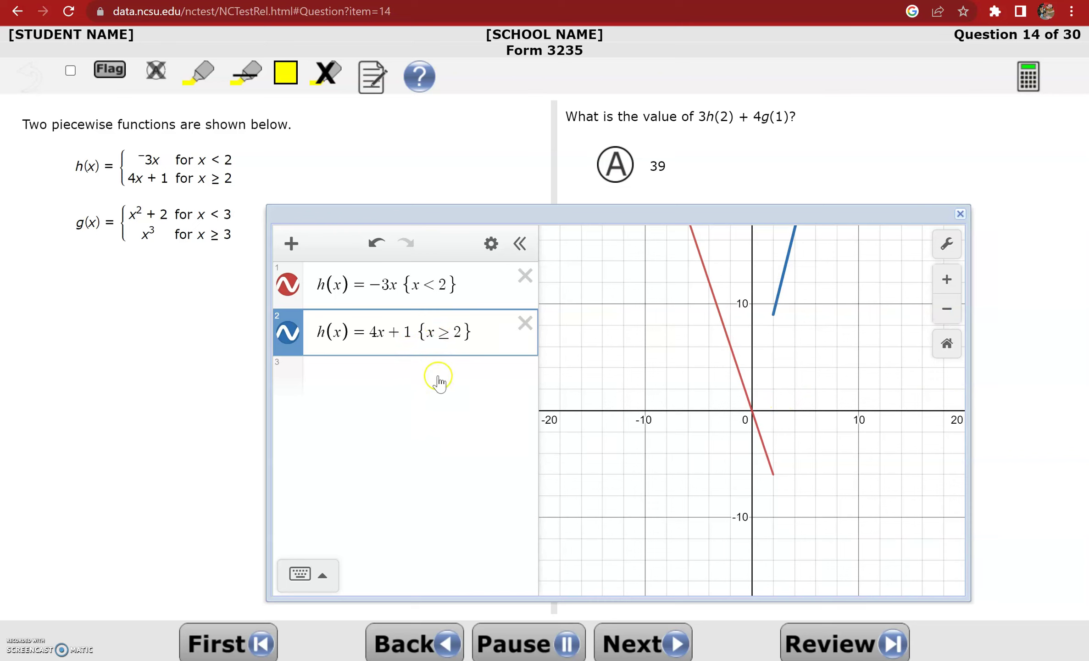
left_click(733, 349)
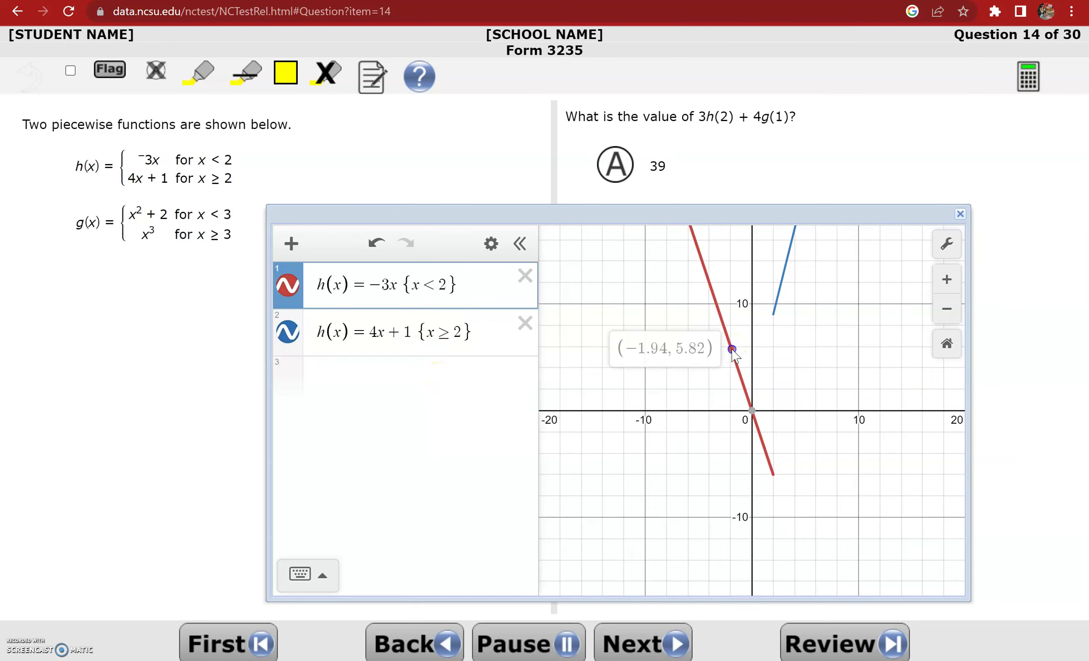
left_click_drag(777, 303, 773, 318)
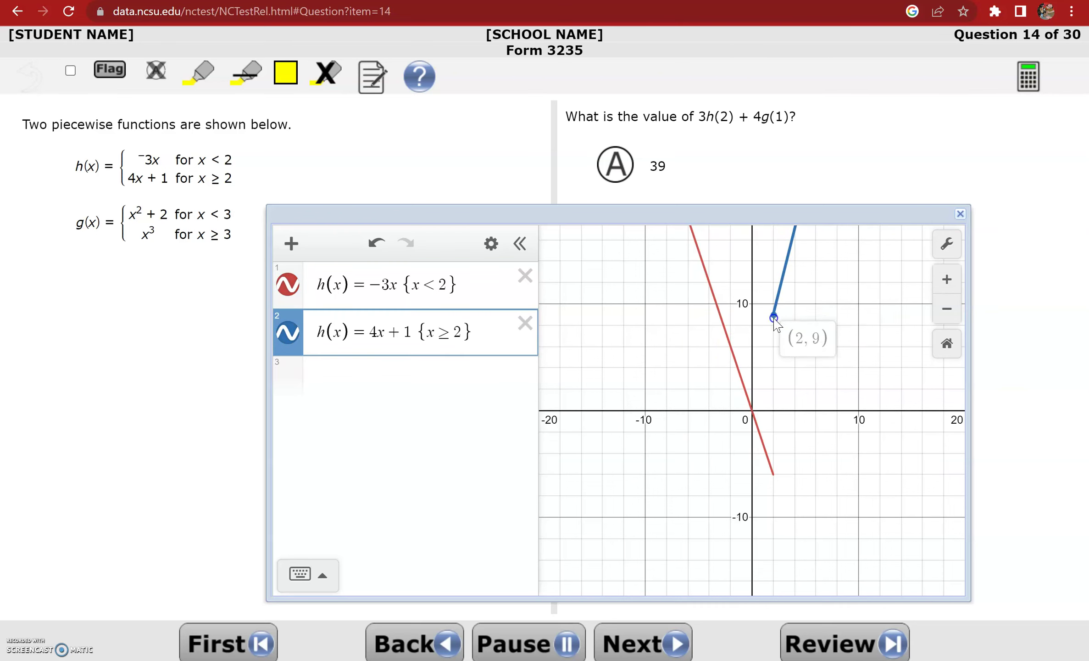
left_click_drag(775, 321, 775, 321)
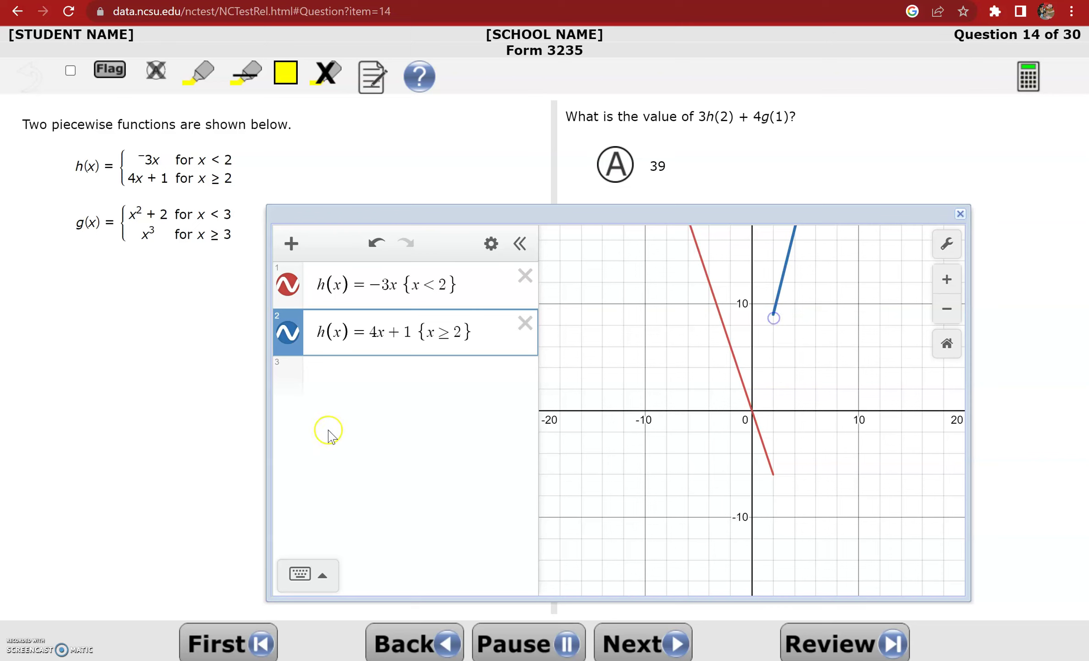
Start the sum 3(9) in row 3 and highlight 3h(2) in the question
left_click(348, 381)
type("3(9")
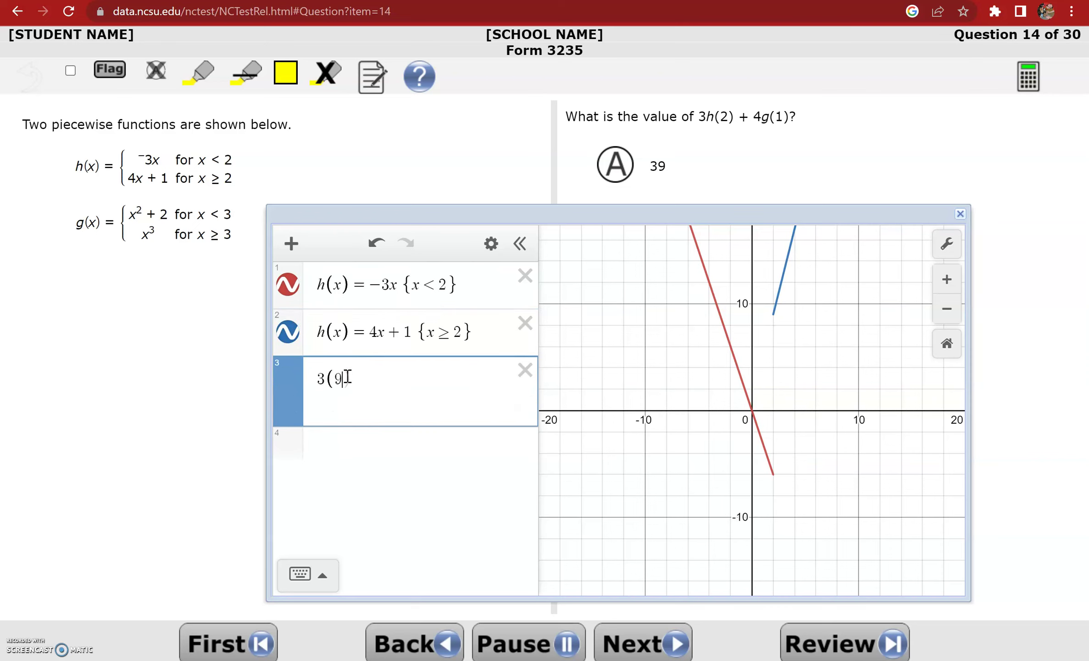
left_click(200, 75)
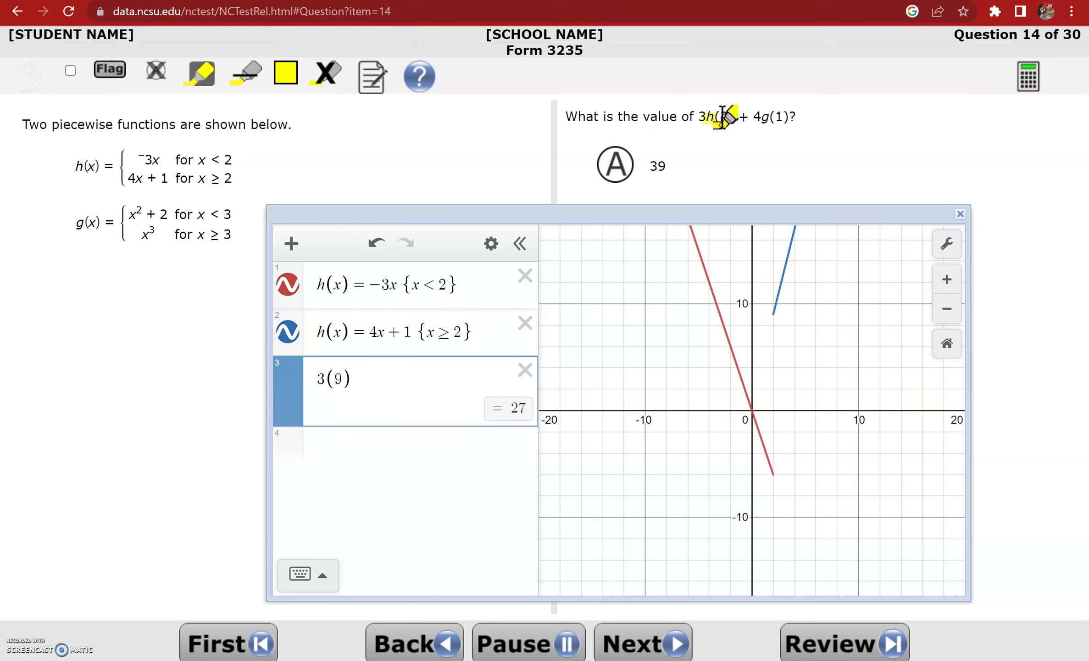
left_click_drag(701, 118, 733, 117)
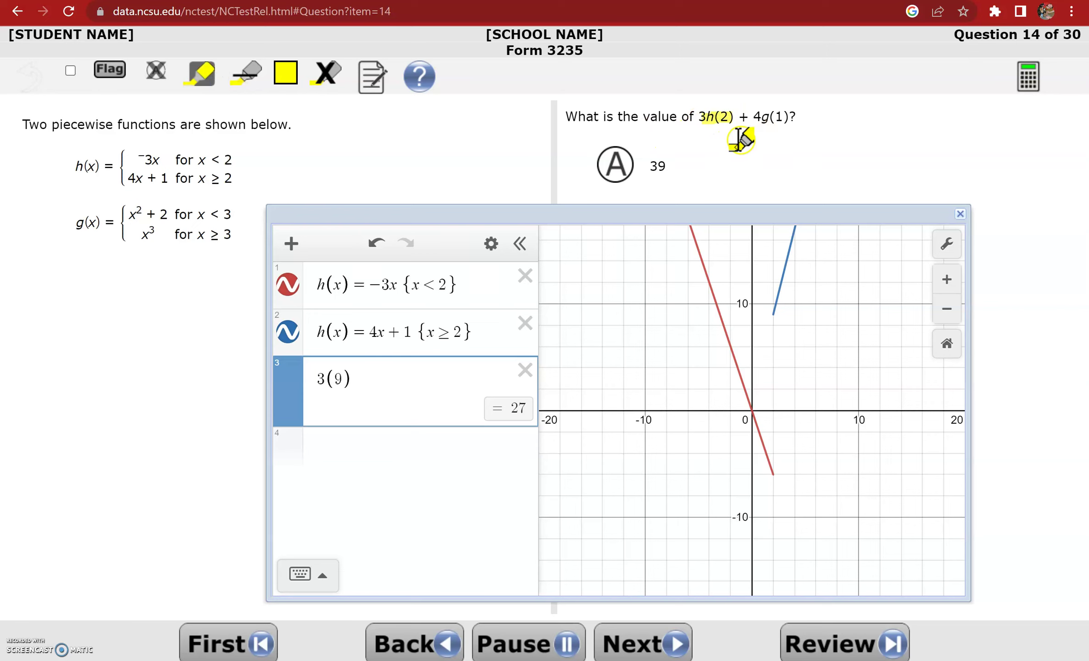
left_click(394, 379)
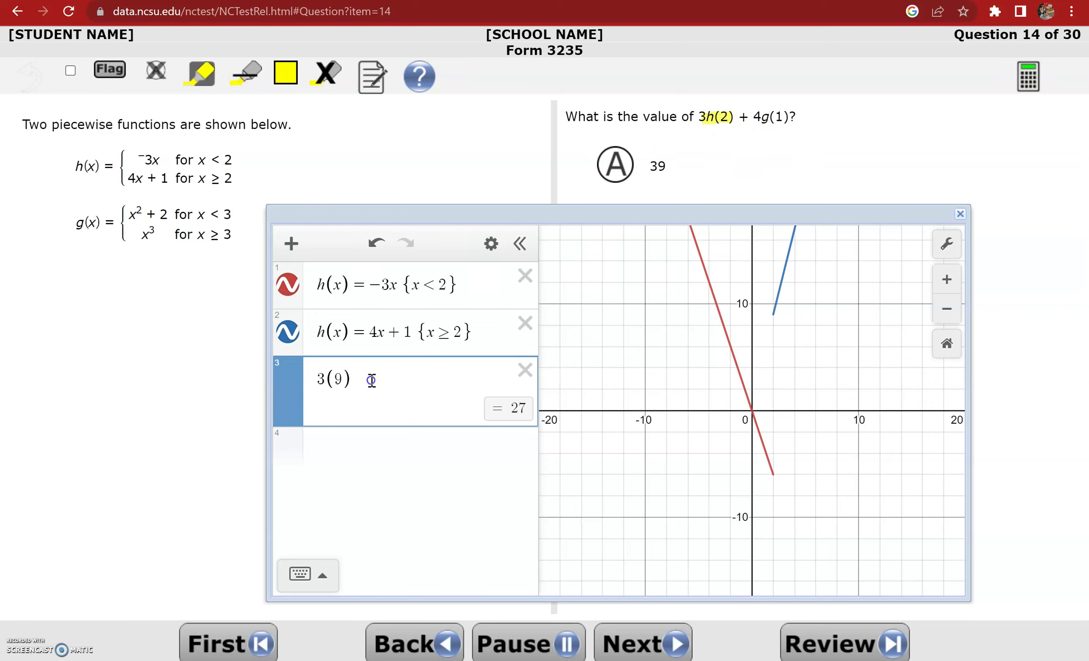
Extend the sum with +, hide both h graphs, and enter g(x) = x² + 2 {x < 3}
type("+")
left_click(288, 284)
left_click(288, 331)
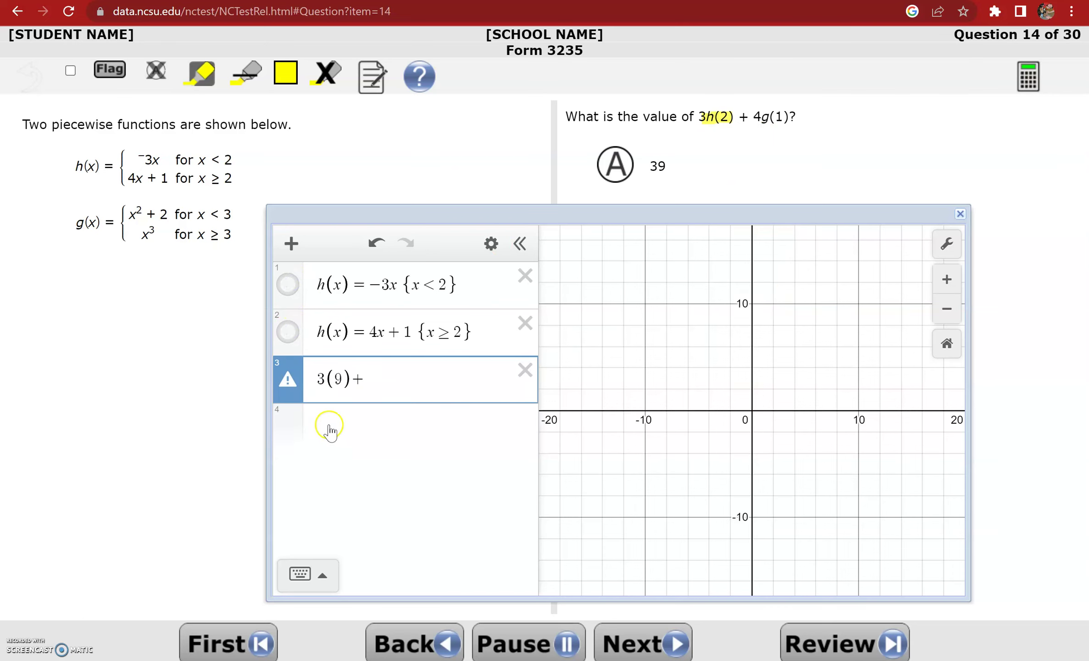
left_click(330, 424)
type("g(x")
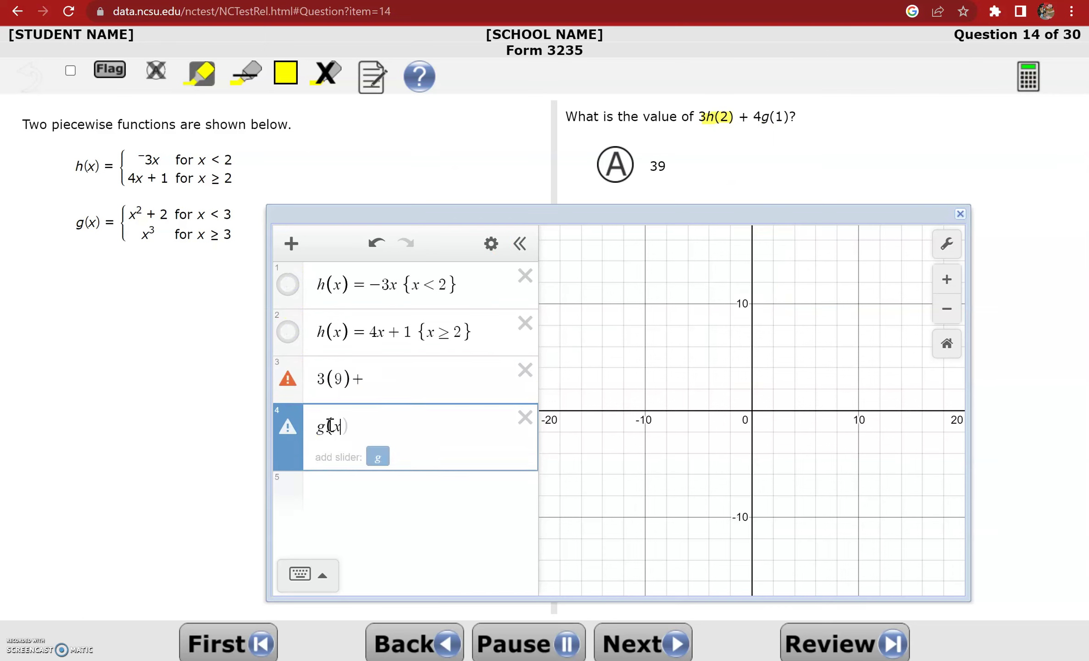
type(") = x^2 ")
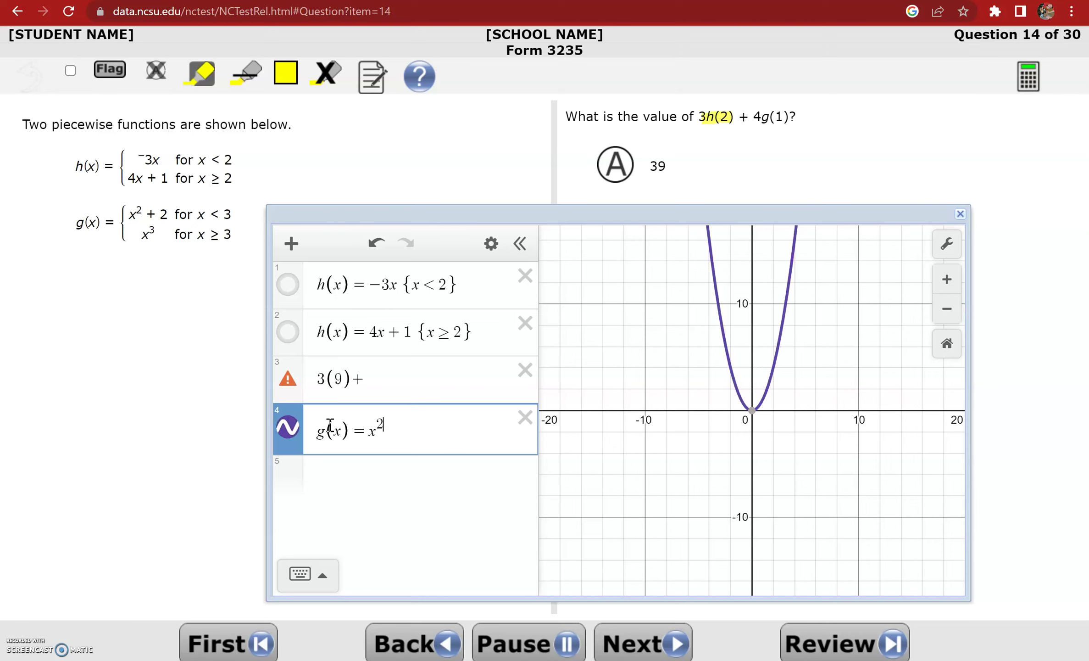
type("+ 2 ")
type("{x,4")
key("BackSpace")
key("BackSpace")
type("<3")
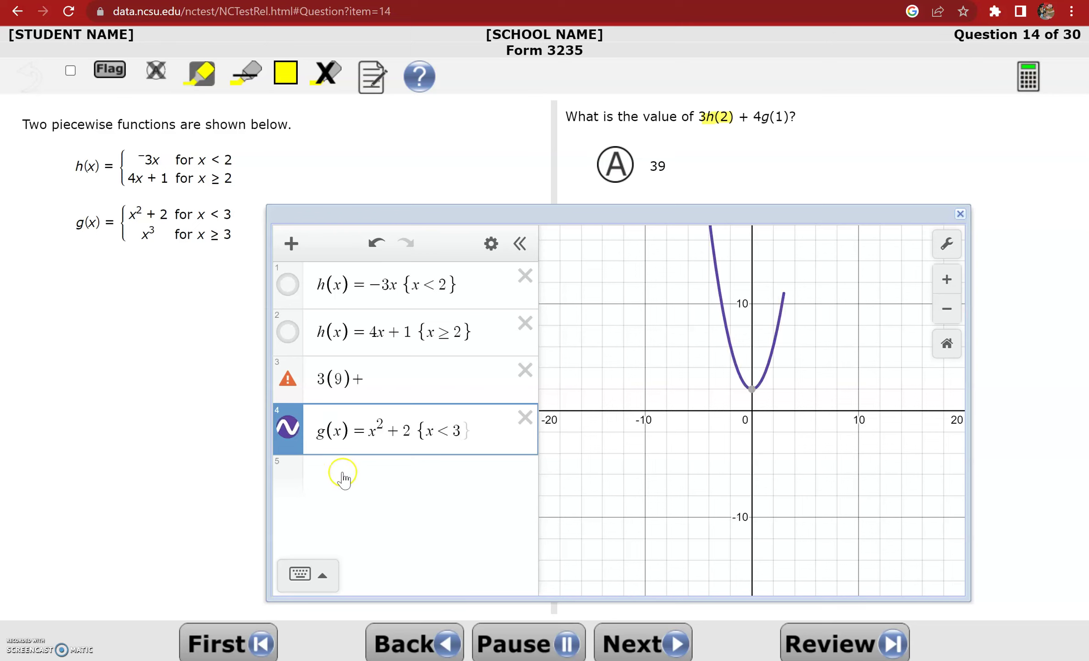
Enter g(x) = x³ {x ≥ 3} in row 5
left_click(342, 477)
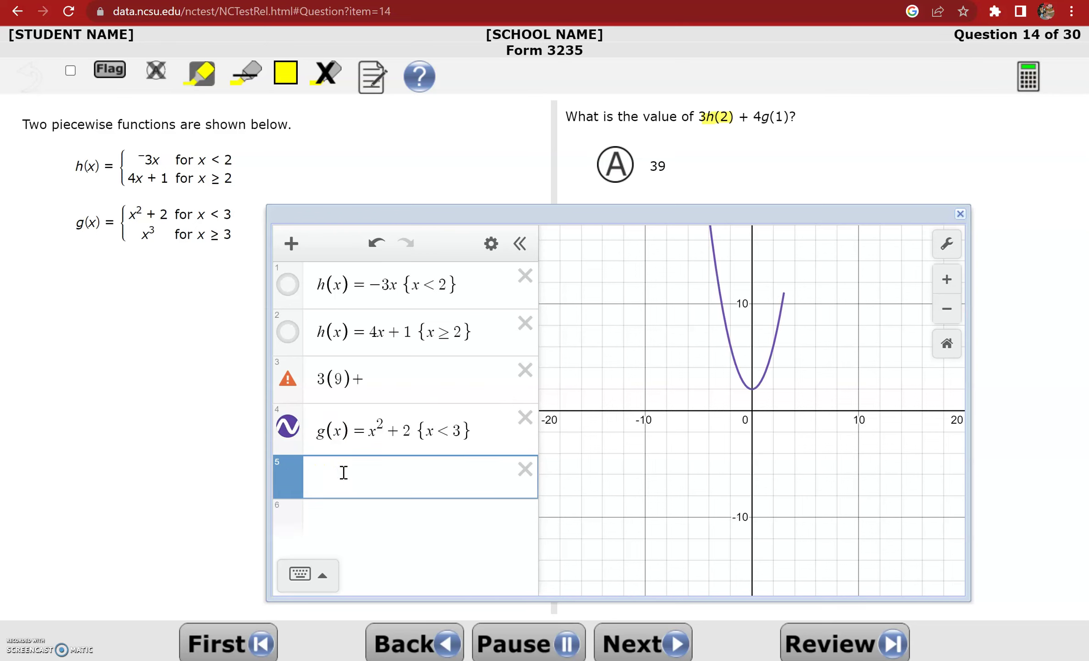
type("g(x)=")
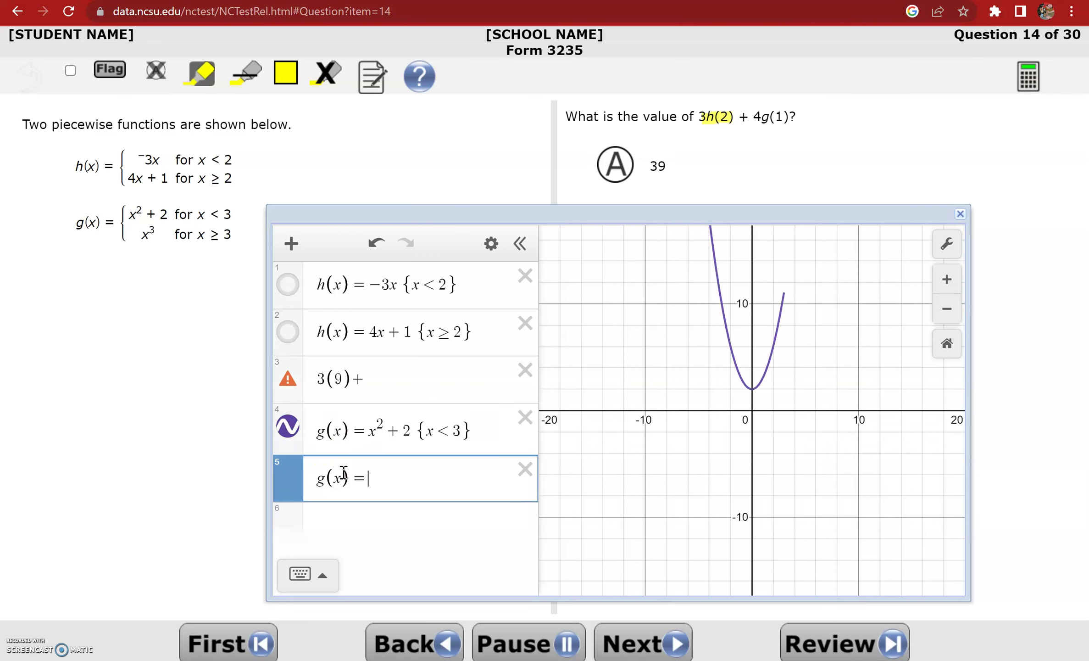
type("x^3")
key("Right")
type("{x")
key("BackSpace")
key("BackSpace")
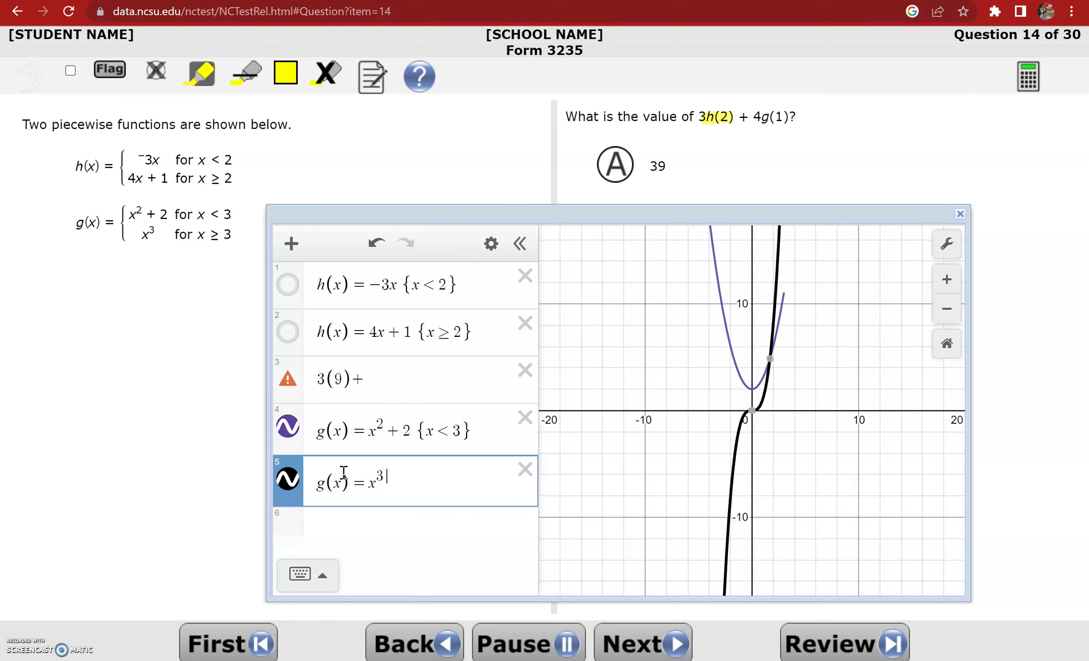
type("x>")
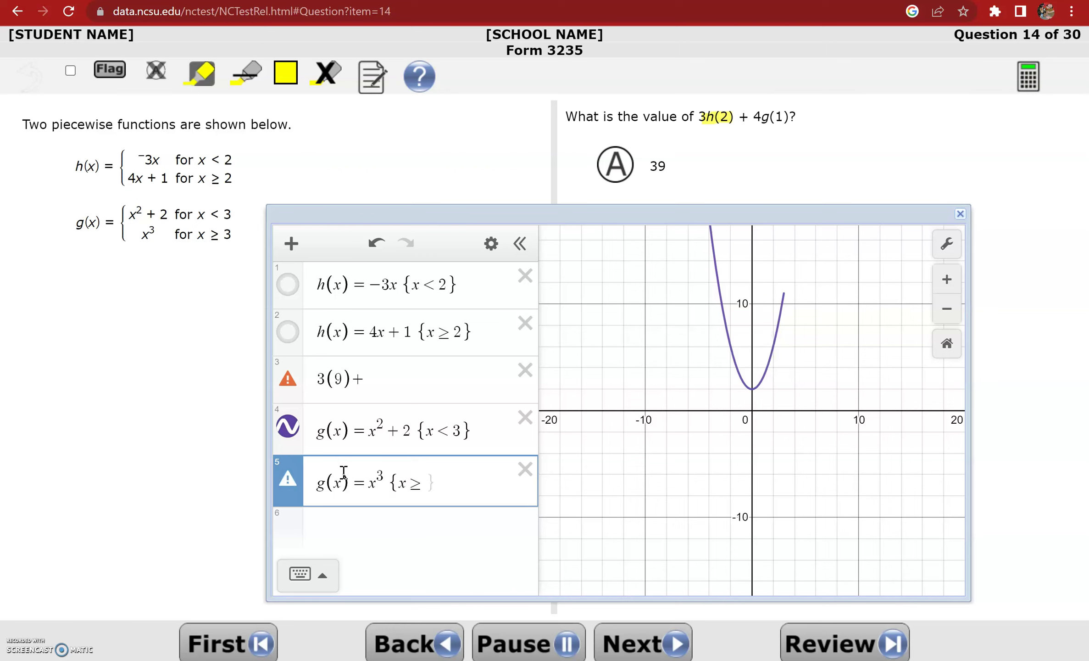
type("3")
left_click(300, 574)
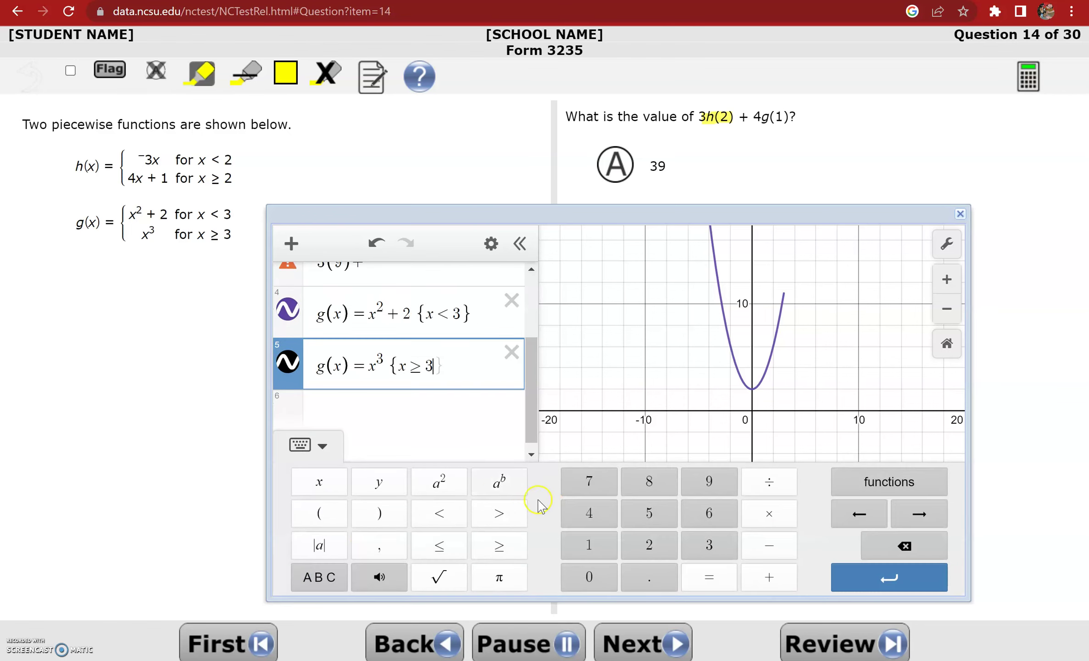
left_click(440, 410)
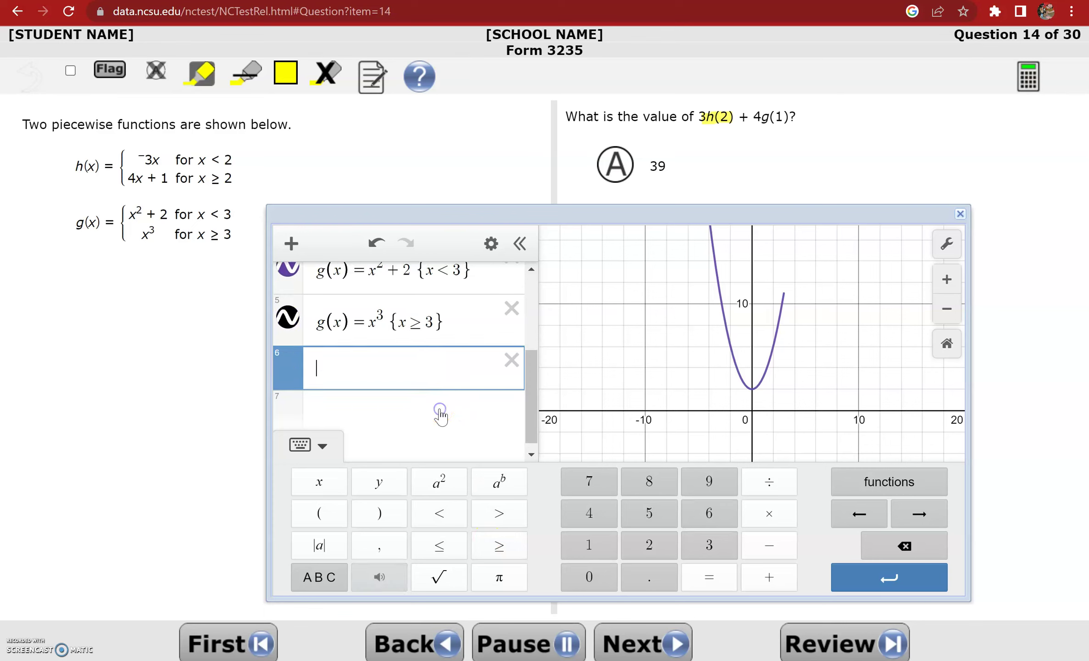
left_click_drag(529, 372, 529, 346)
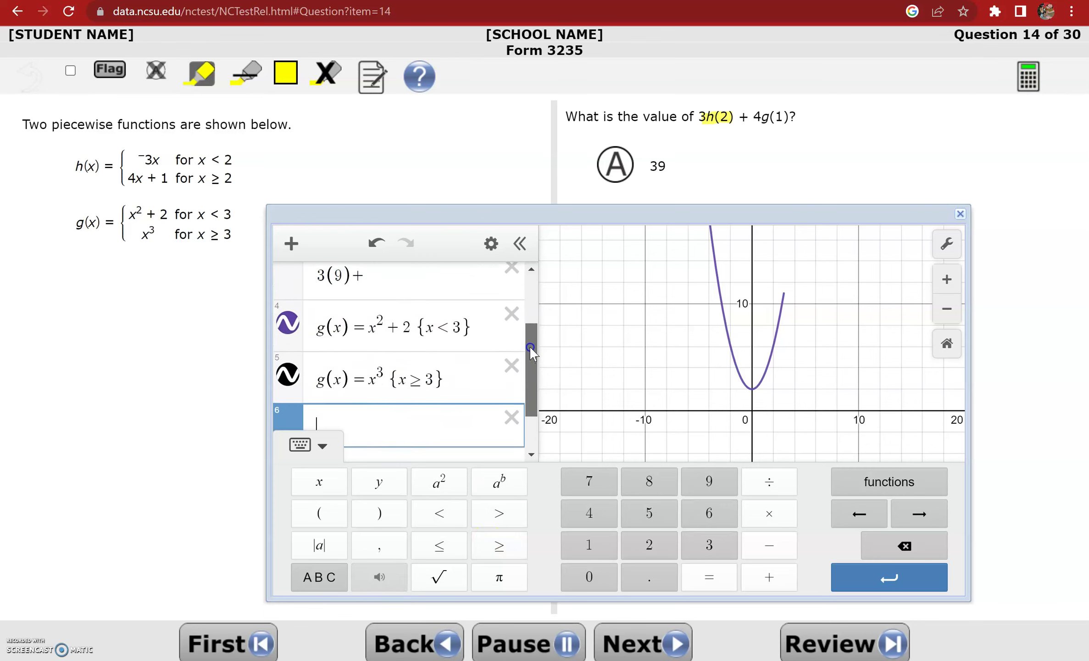
left_click(873, 377)
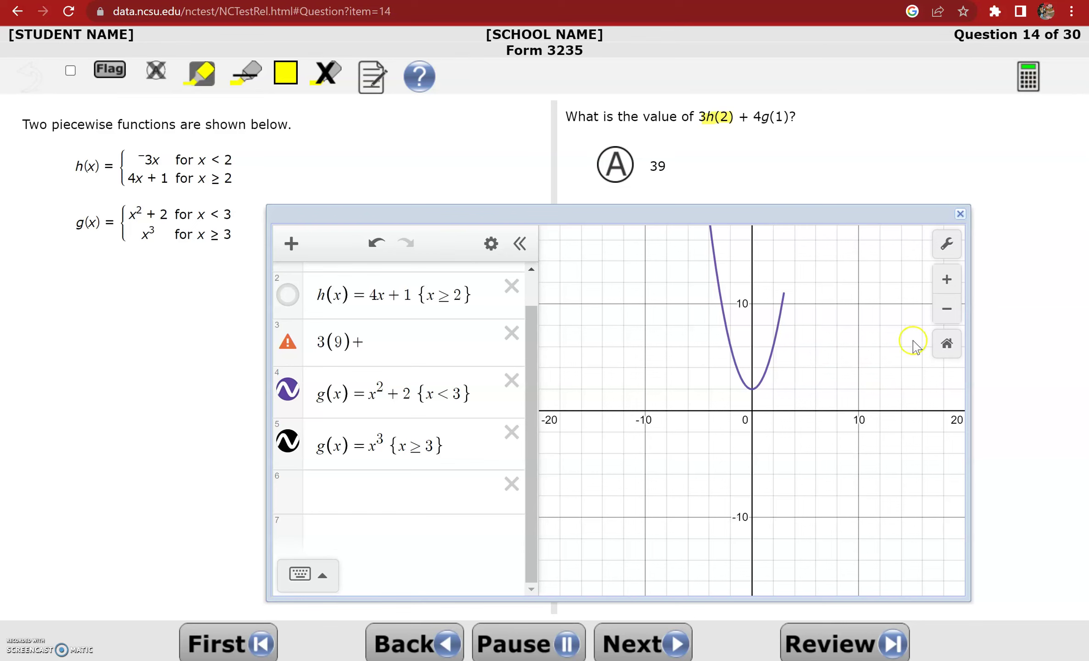
Zoom out and trace the parabola from its vertex (0, 2) toward x = 1
left_click(947, 308)
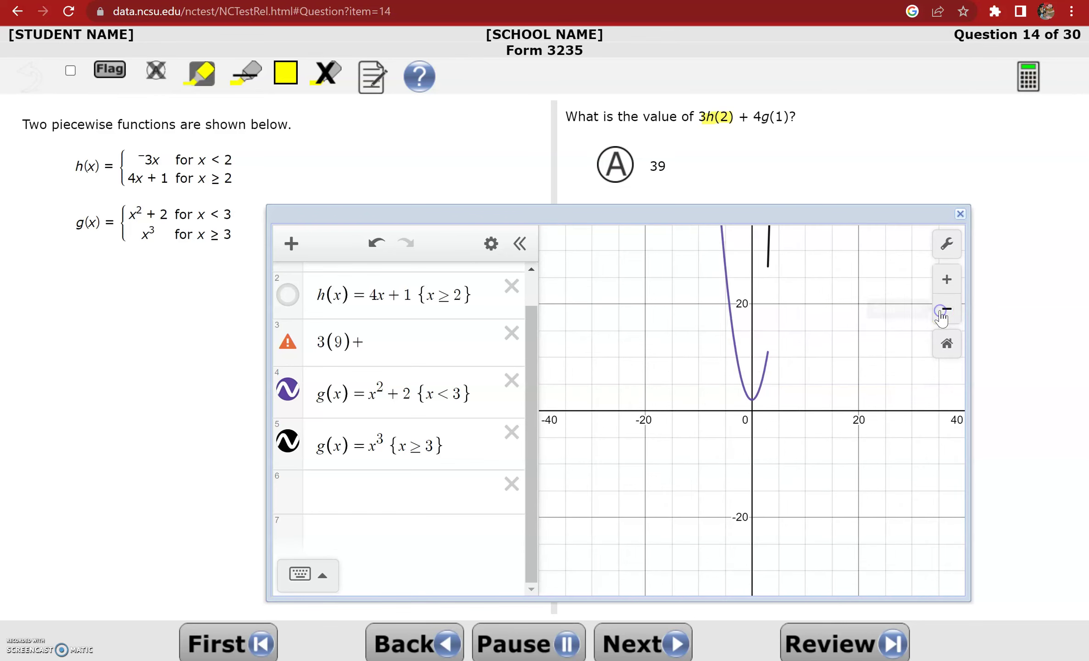
left_click(758, 394)
left_click_drag(760, 397, 759, 392)
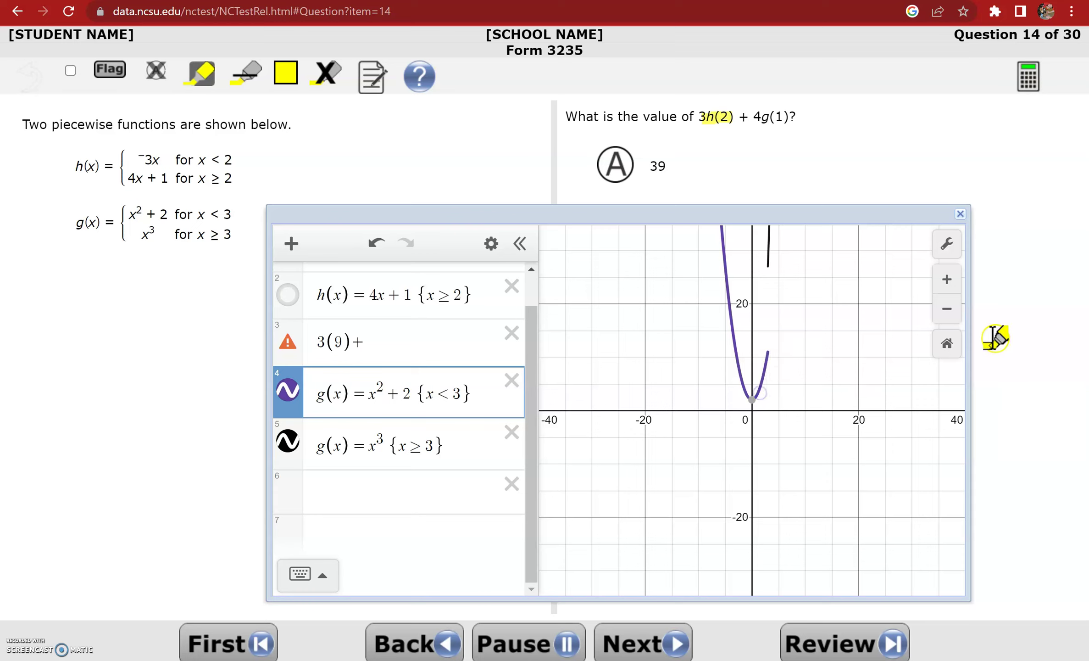
left_click(947, 343)
left_click_drag(767, 364, 775, 348)
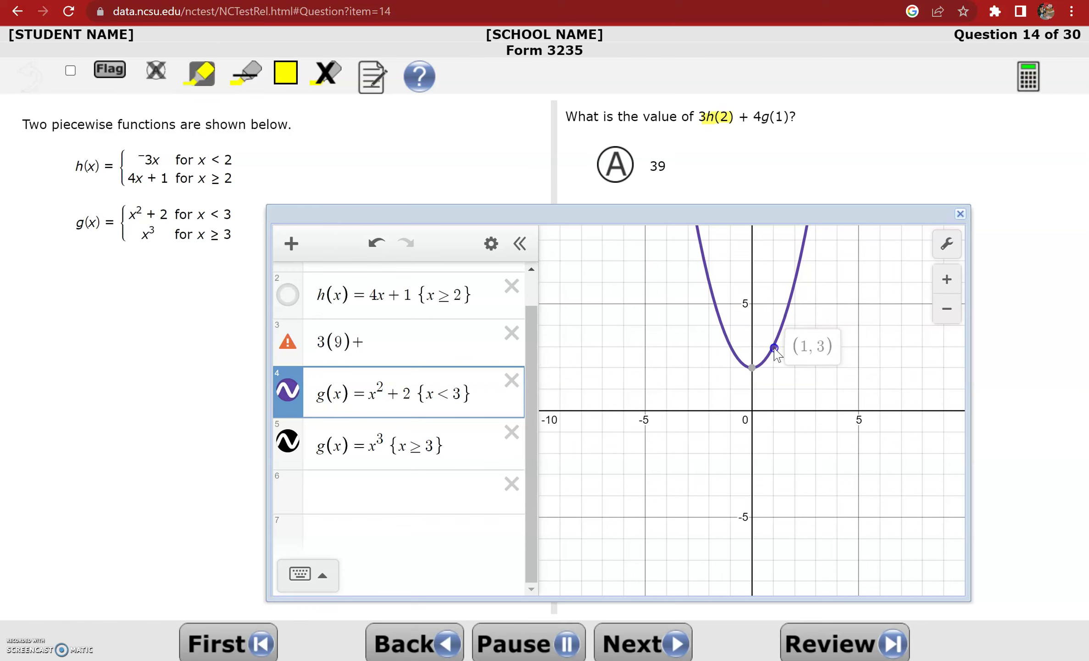
left_click(445, 349)
Complete 3(9)+4(3) = 39, choose answer A, and advance to Question 16
type("4(3")
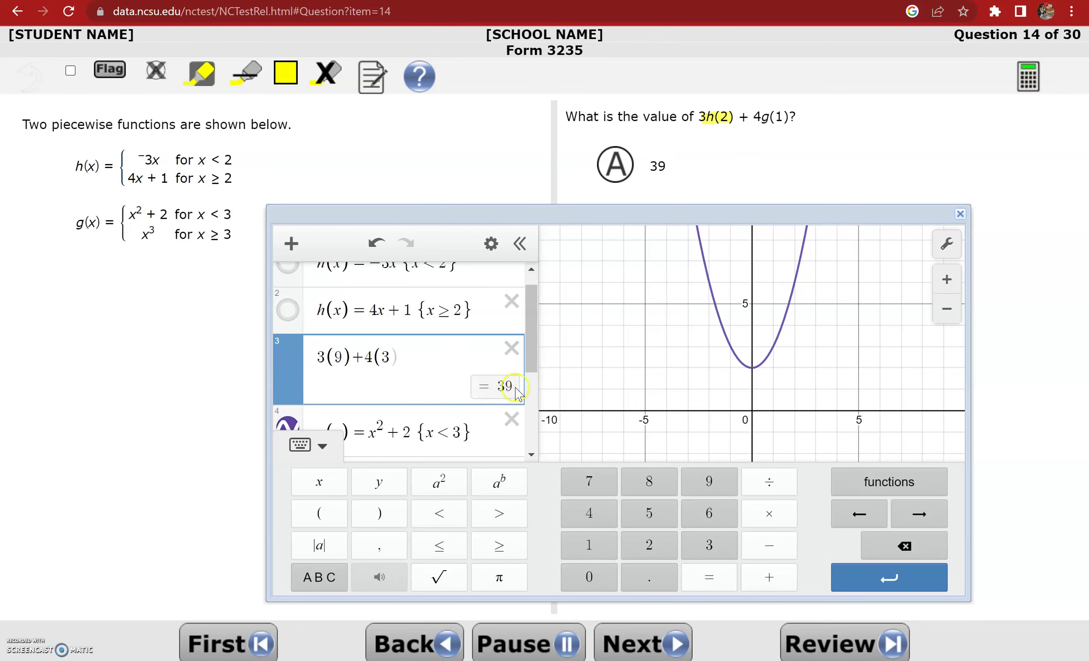
left_click(624, 174)
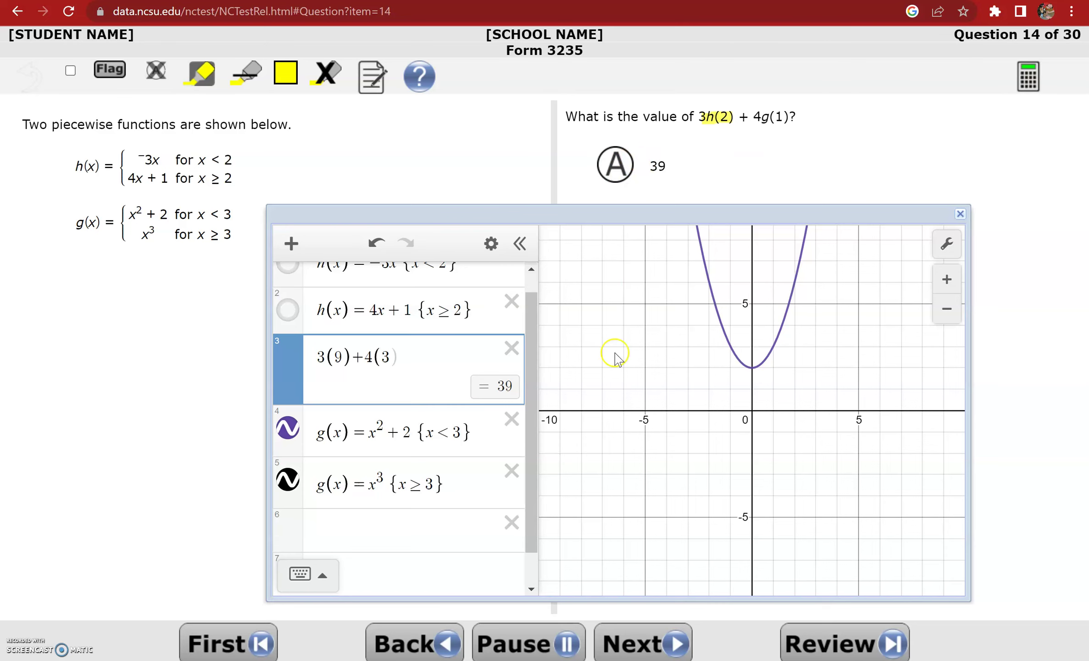
left_click(621, 647)
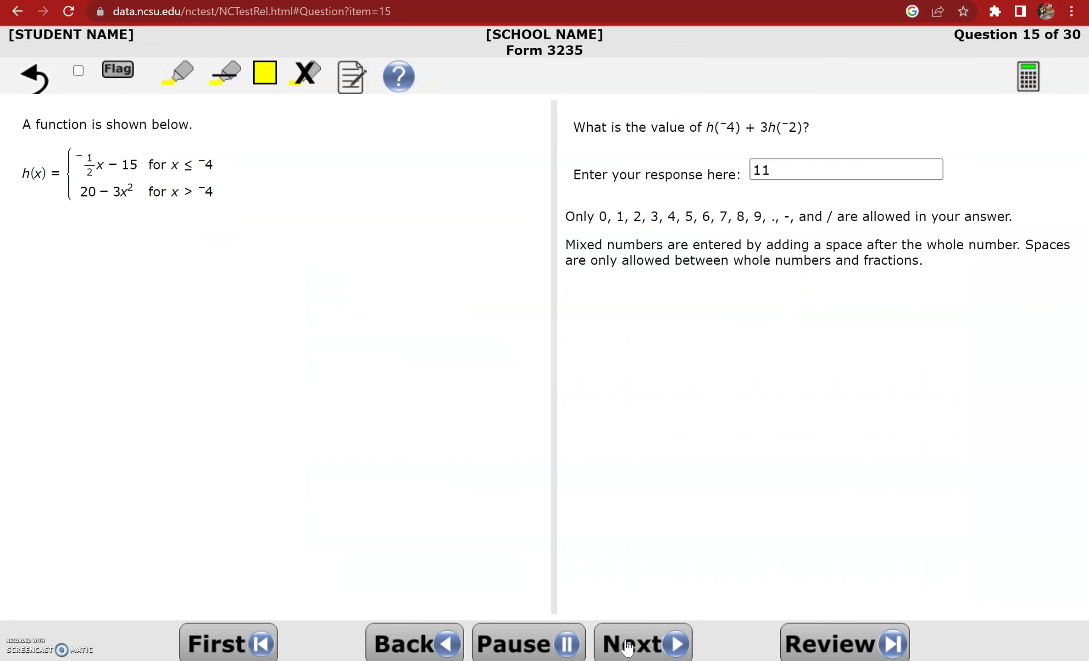
left_click(626, 646)
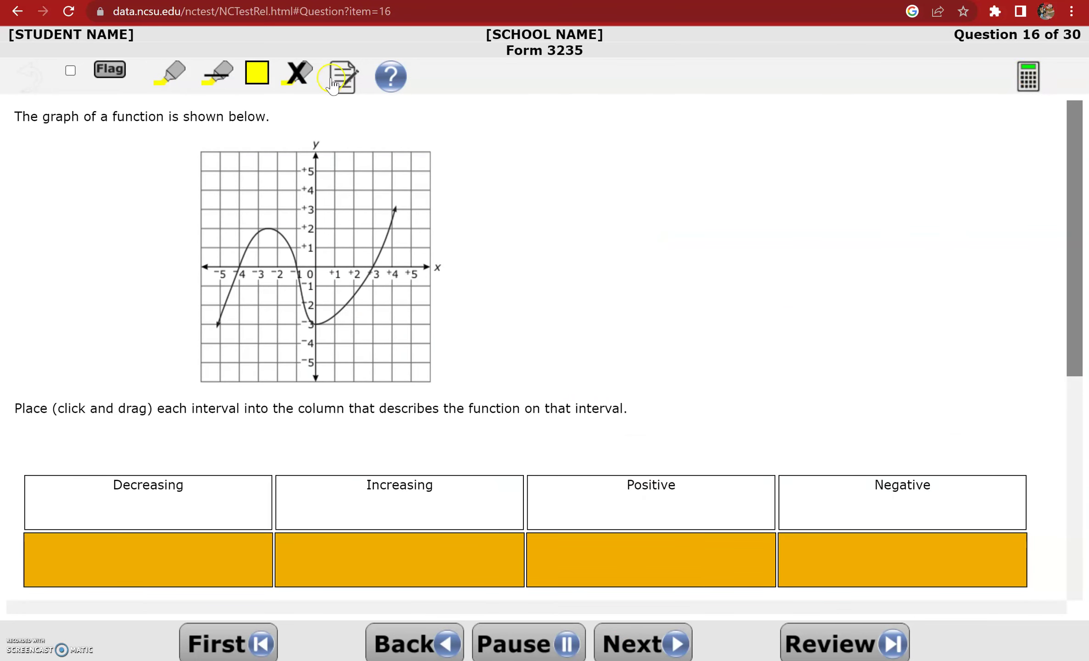
left_click(333, 79)
left_click(490, 294)
key("BackSpace")
key("BackSpace")
key("BackSpace")
key("BackSpace")
key("BackSpace")
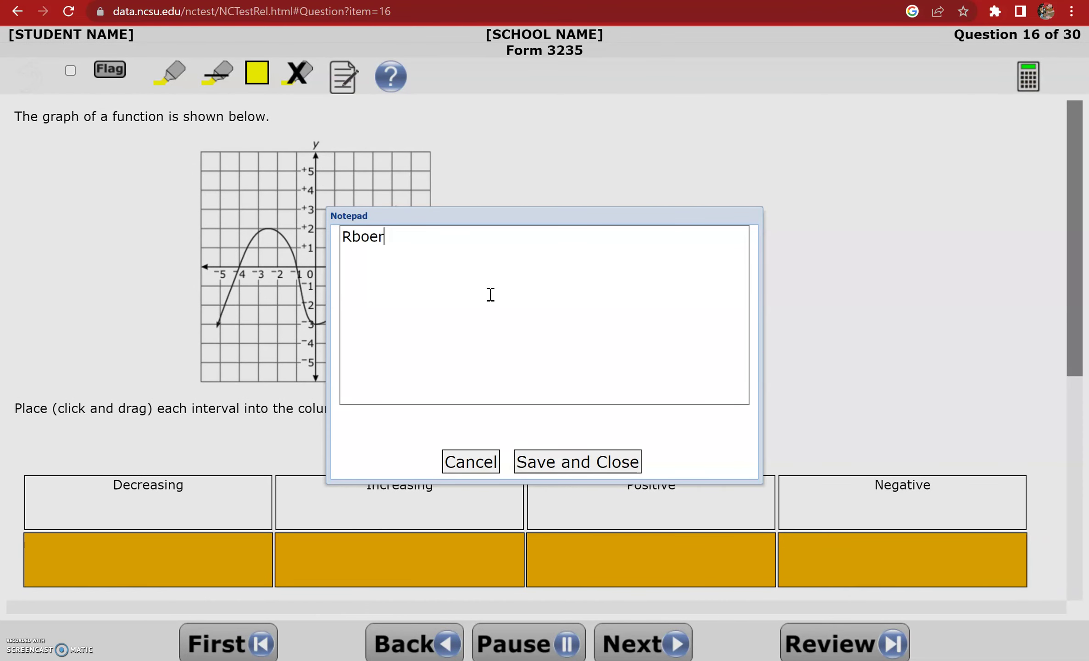
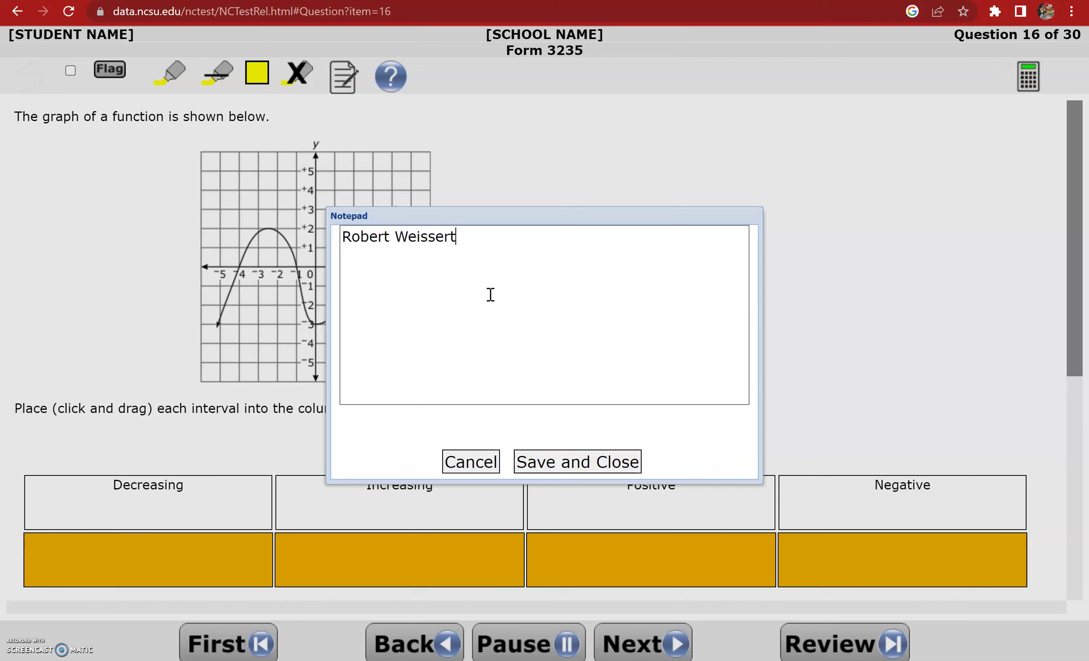
left_click(490, 467)
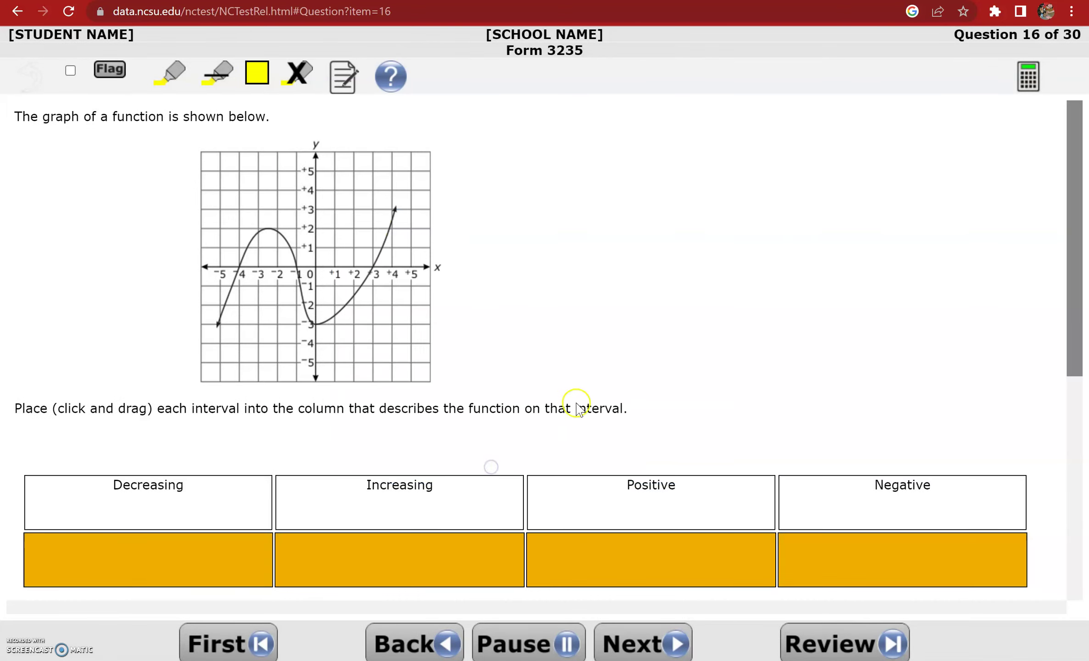
Scroll through the interval tiles and move on to Question 17
left_click_drag(1068, 276, 1074, 316)
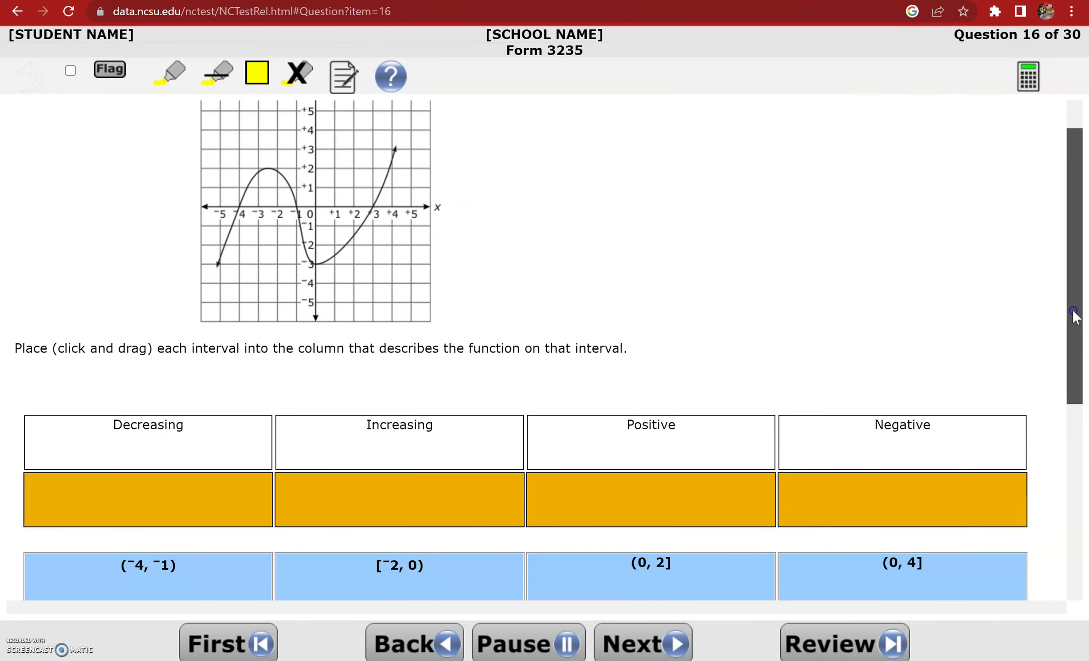
left_click(649, 642)
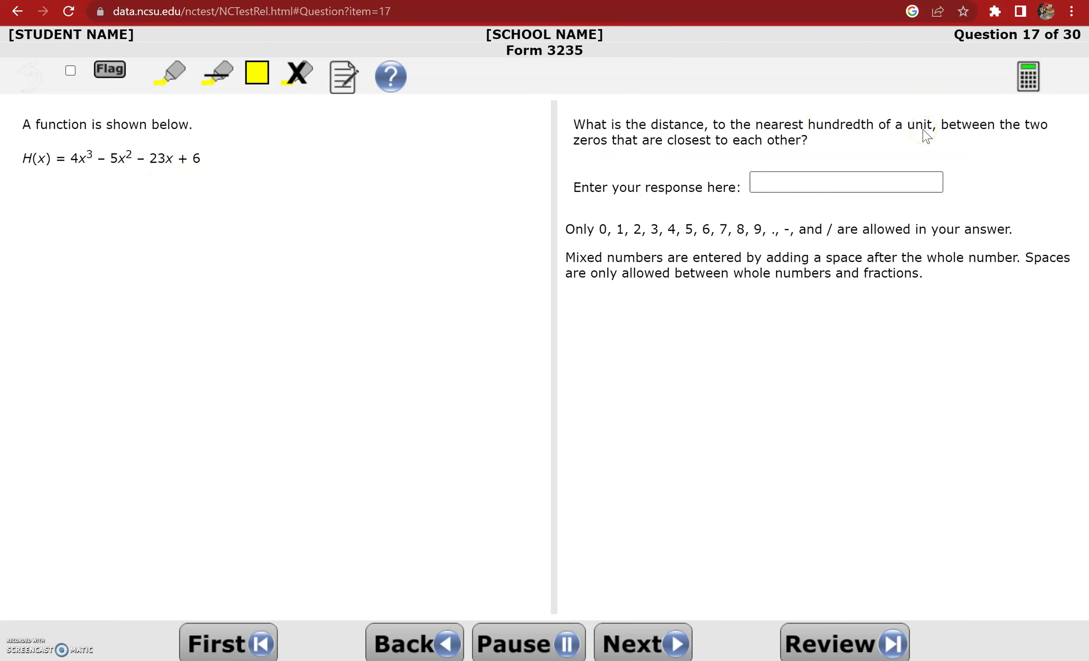
Graph H(x) = 4x³ − 5x² − 23x + 6 in the Desmos calculator
left_click(1029, 87)
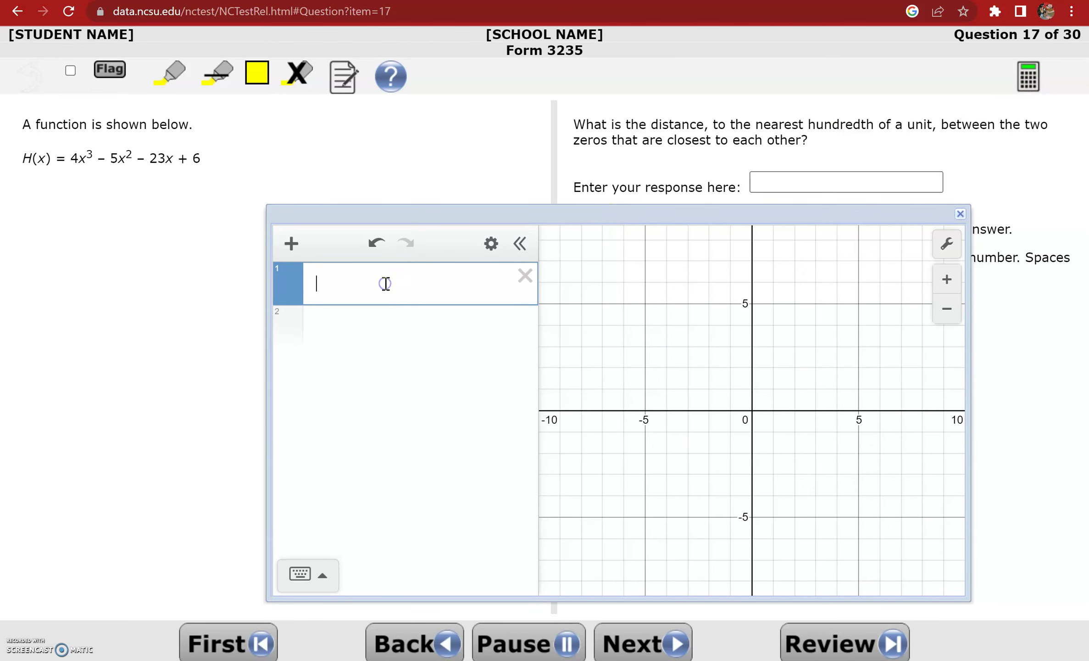
type("H(x)")
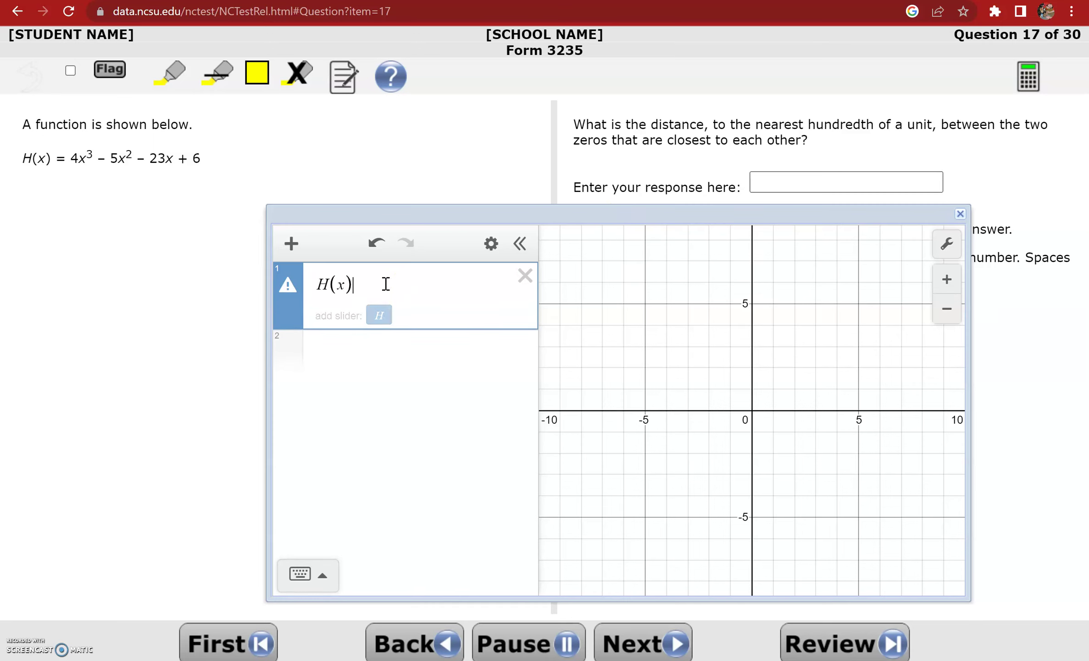
type("=4x^3")
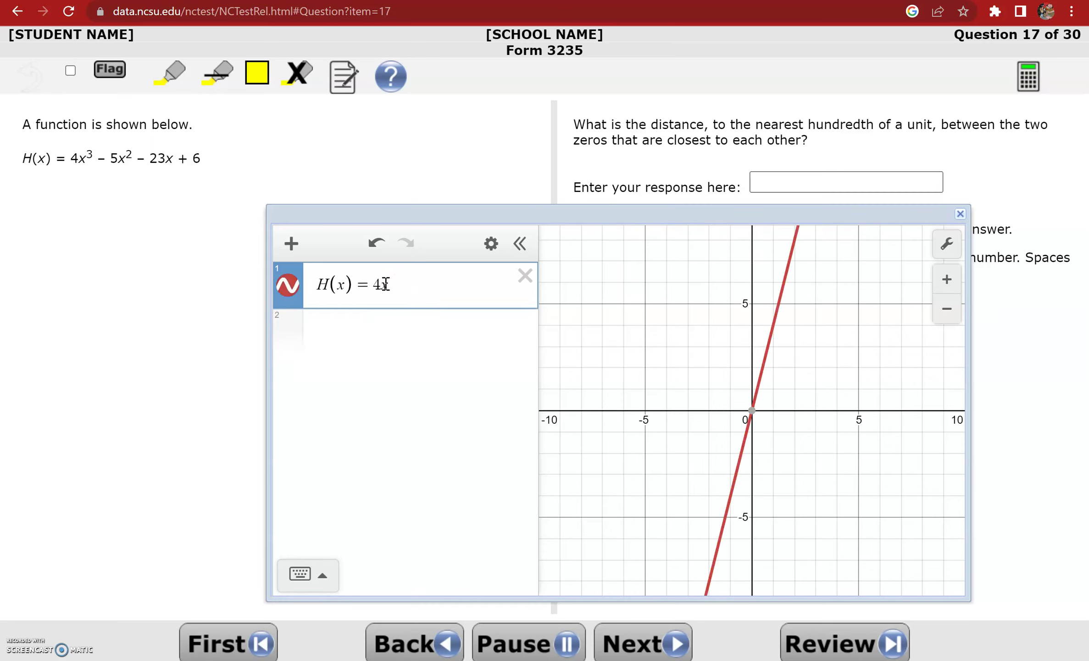
key("Right")
type("- 5x^2")
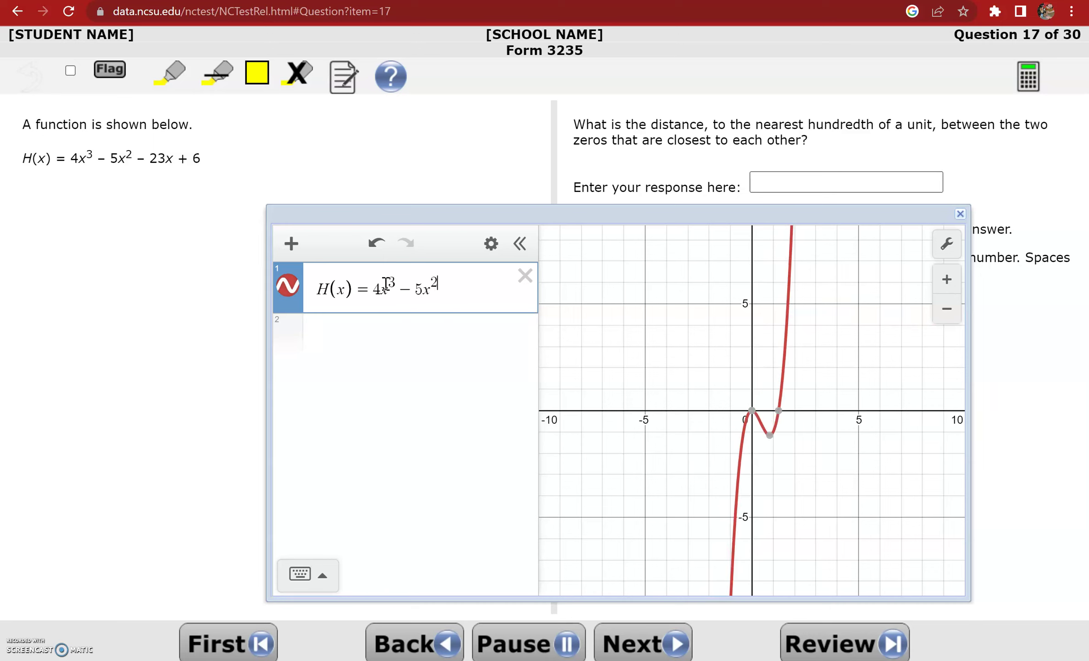
key("Right")
type("-23x+6")
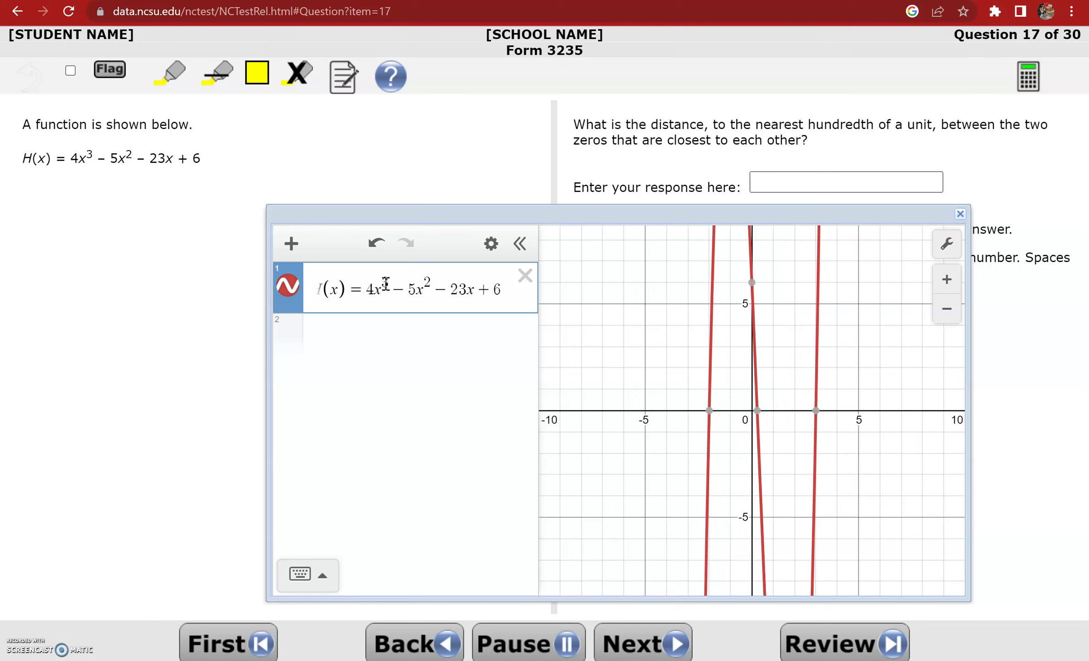
Label the zeros at (−2, 0), (0.25, 0) and (3, 0)
left_click(710, 410)
left_click(757, 411)
left_click(816, 410)
left_click(958, 459)
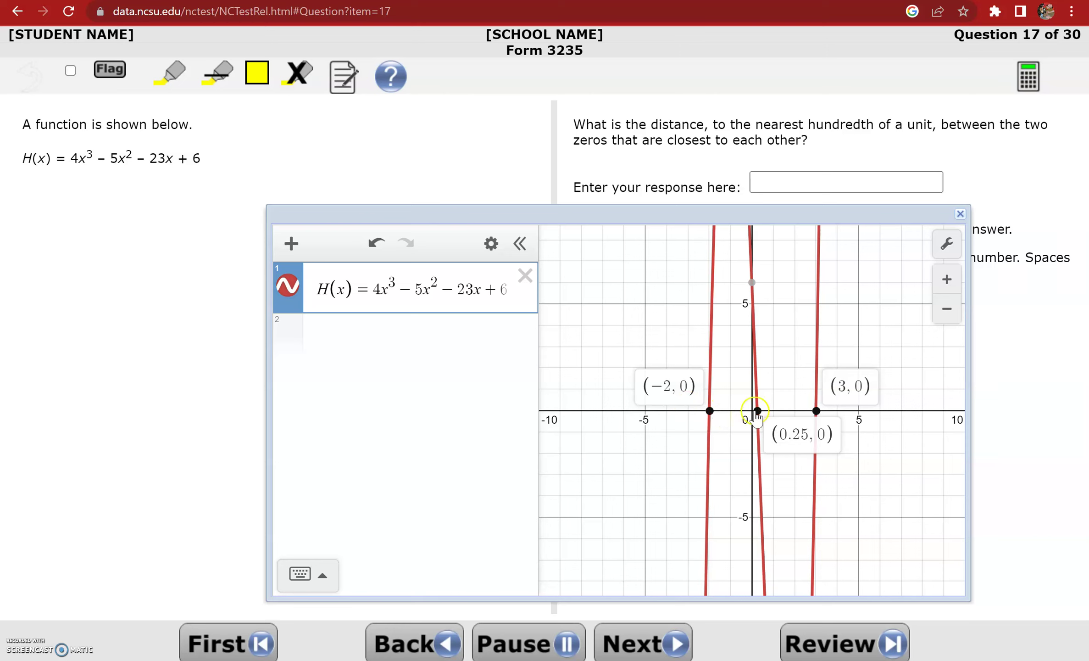
Enter 2.25 as Question 17's distance answer and advance to Question 18
left_click(807, 182)
type("2.25")
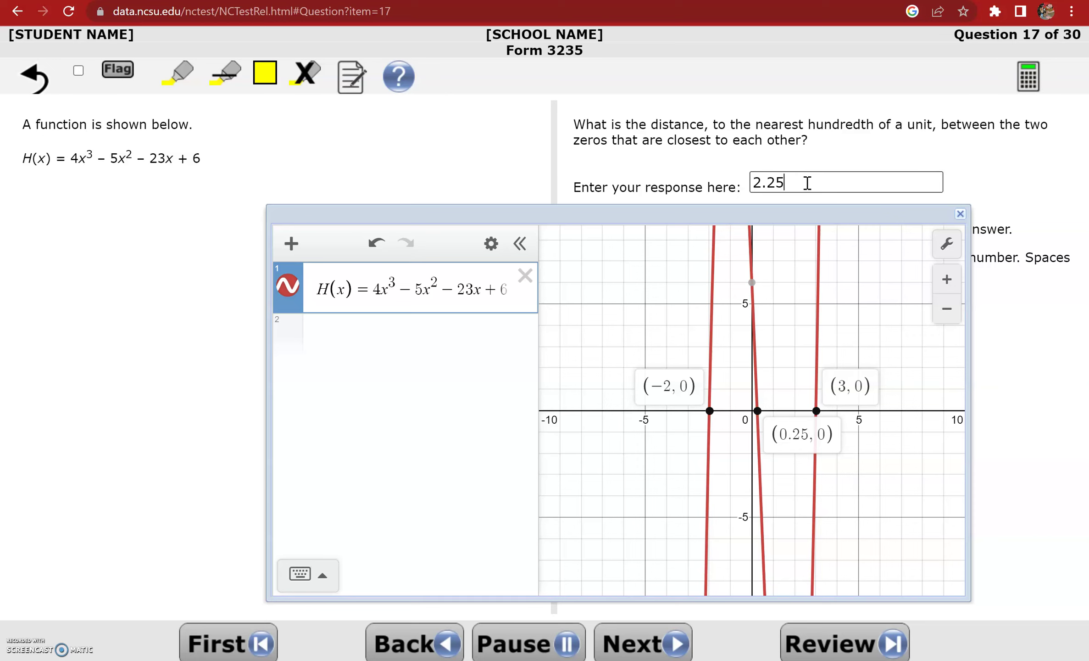
left_click(624, 640)
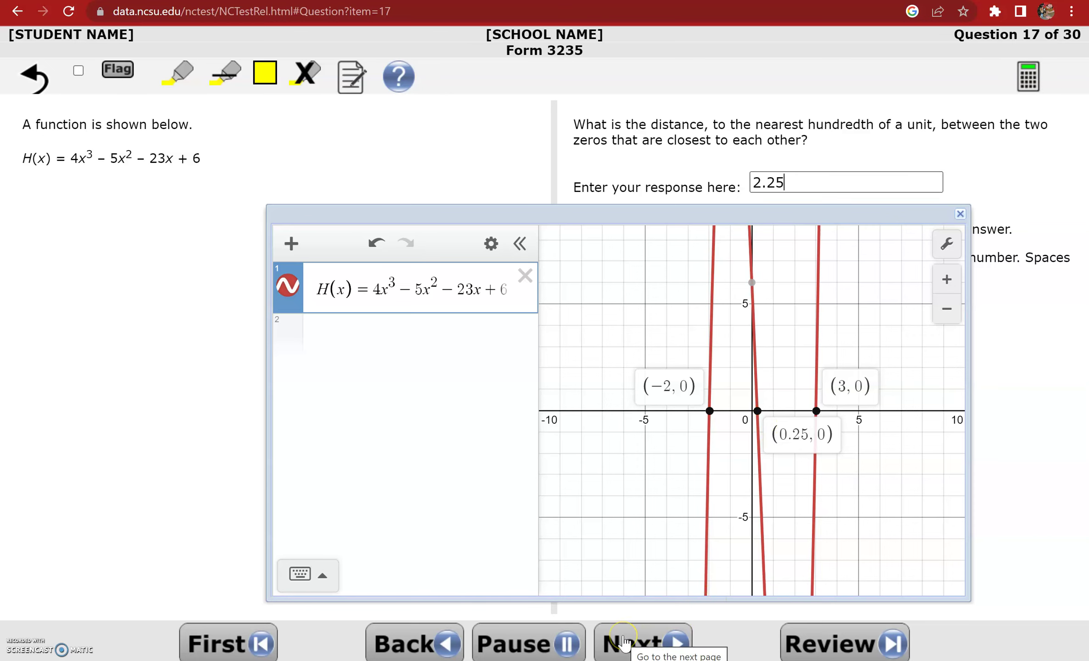
left_click(624, 640)
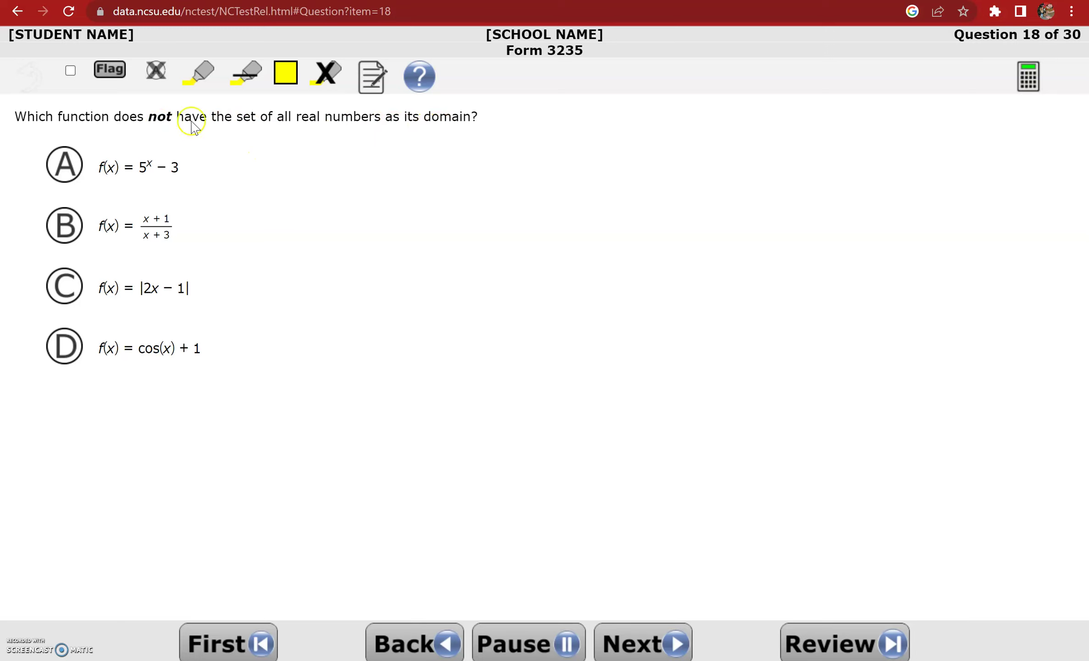
Highlight 'domain' in the question, then graph f(x)=5^x−3 and zoom out to ±40
left_click(205, 72)
left_click_drag(428, 117, 459, 118)
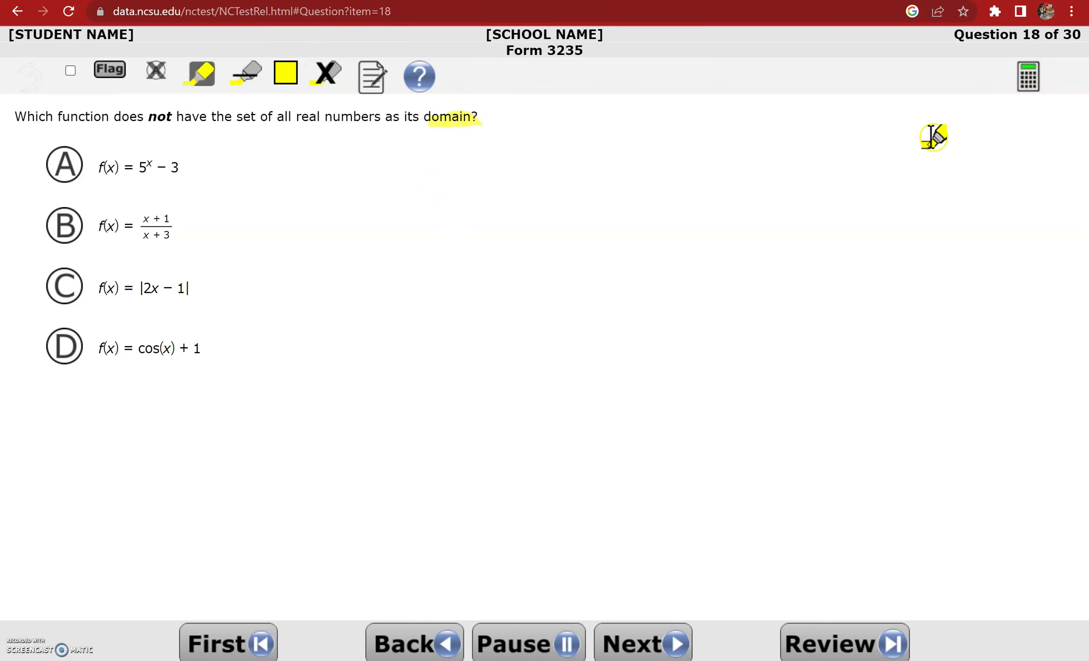
left_click(1027, 87)
type("f(x")
left_click(392, 280)
type("=5^")
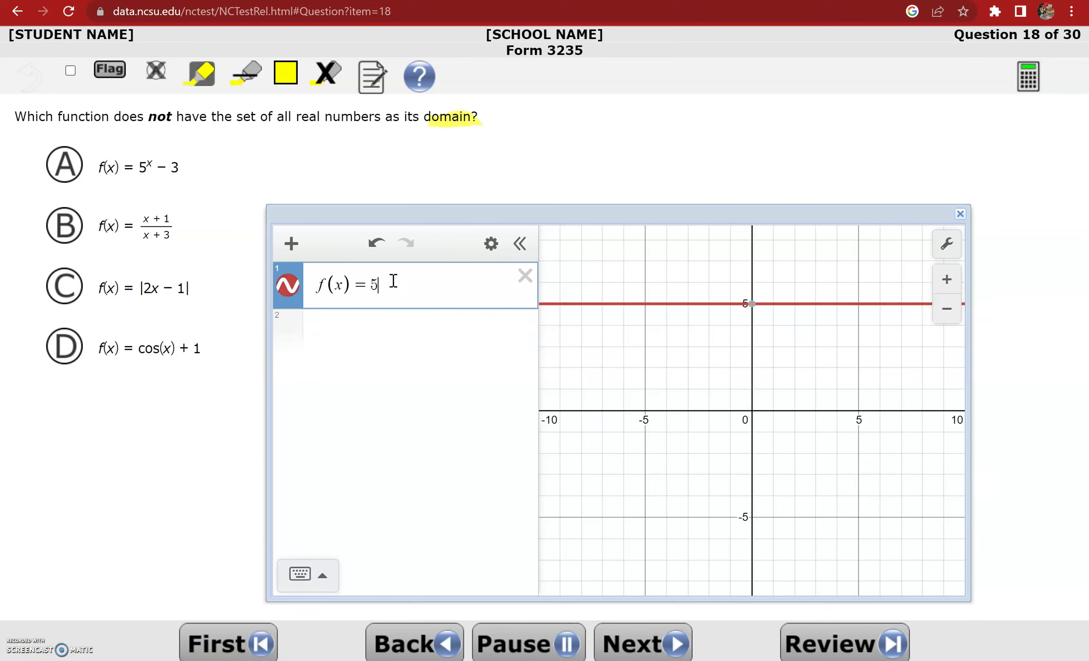
type("x")
key("Right")
type("-3")
left_click(948, 309)
left_click(948, 309)
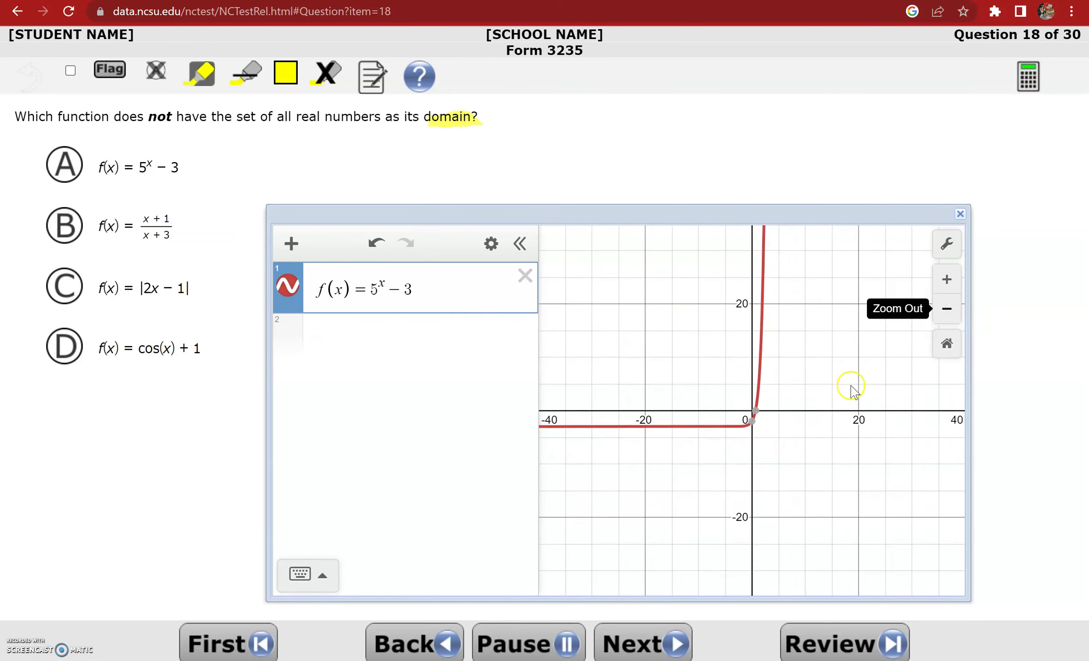
Replace the graphed expression with f(x)=(x+1)/(x+3)
left_click(526, 276)
left_click(389, 288)
type("f(x)=")
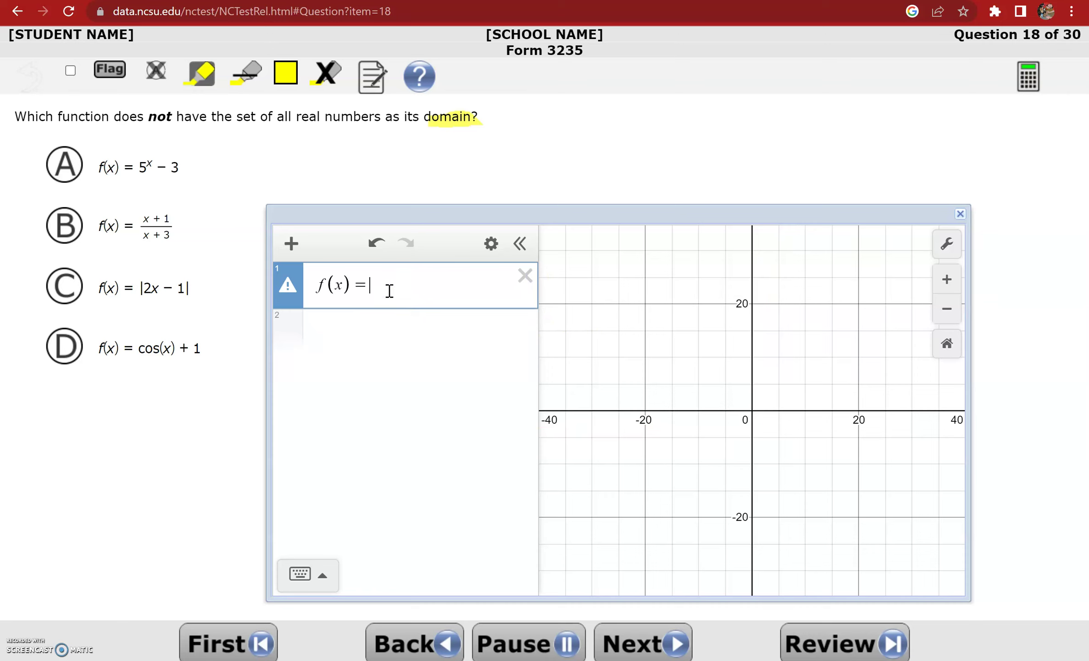
type("(x+1)")
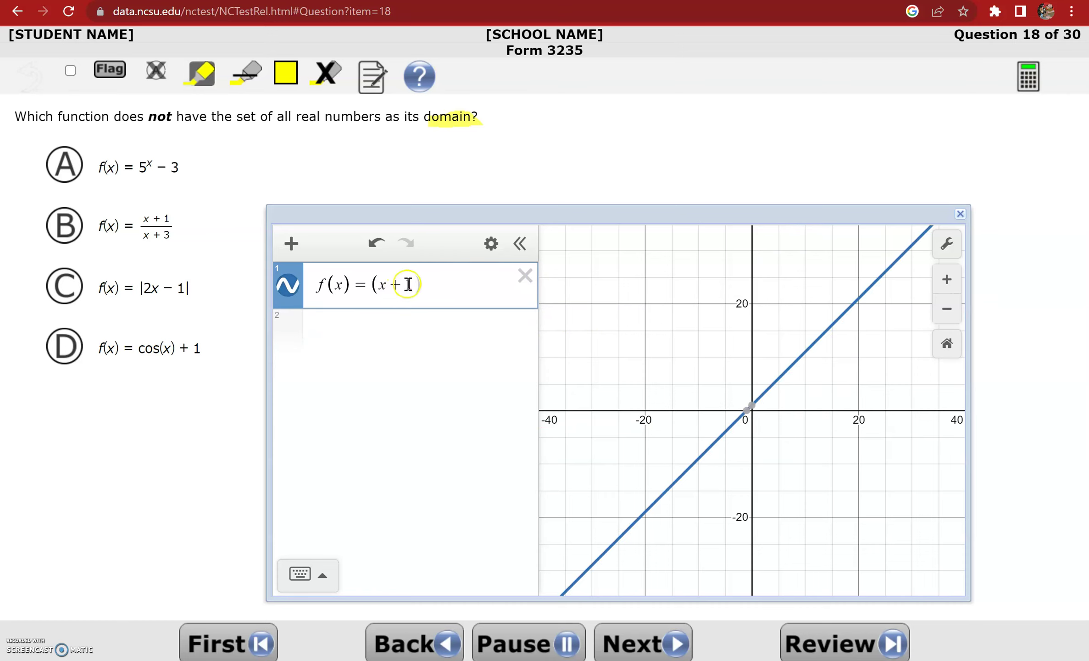
type("/(x+3")
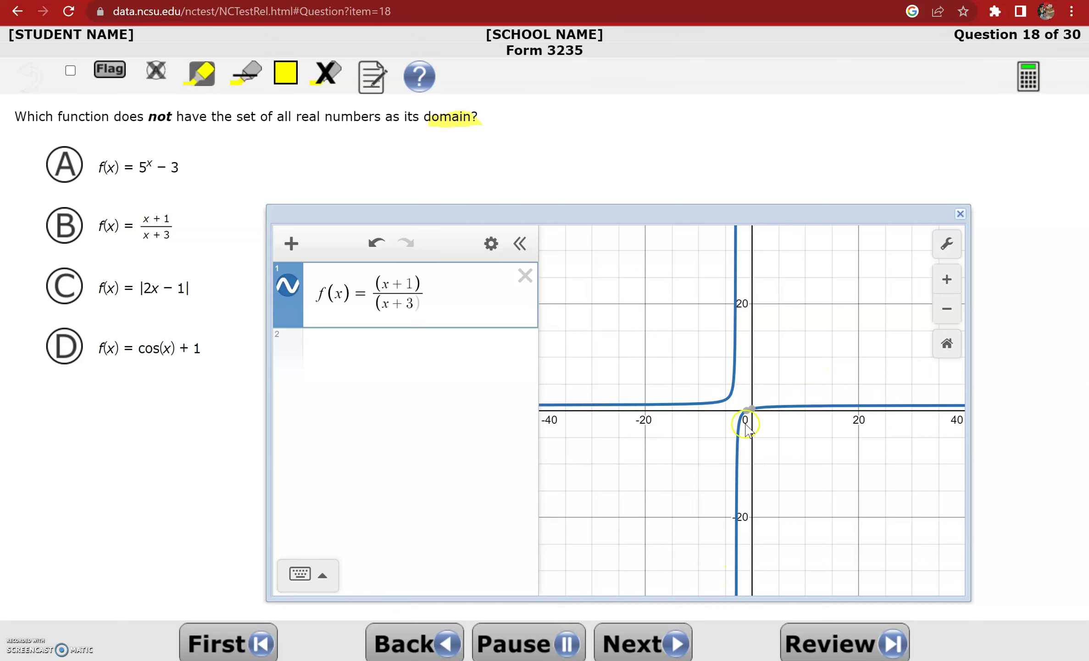
Select answer B, then swap the expression for f(x)=cos(x)+1
left_click(72, 232)
left_click(369, 360)
left_click(67, 227)
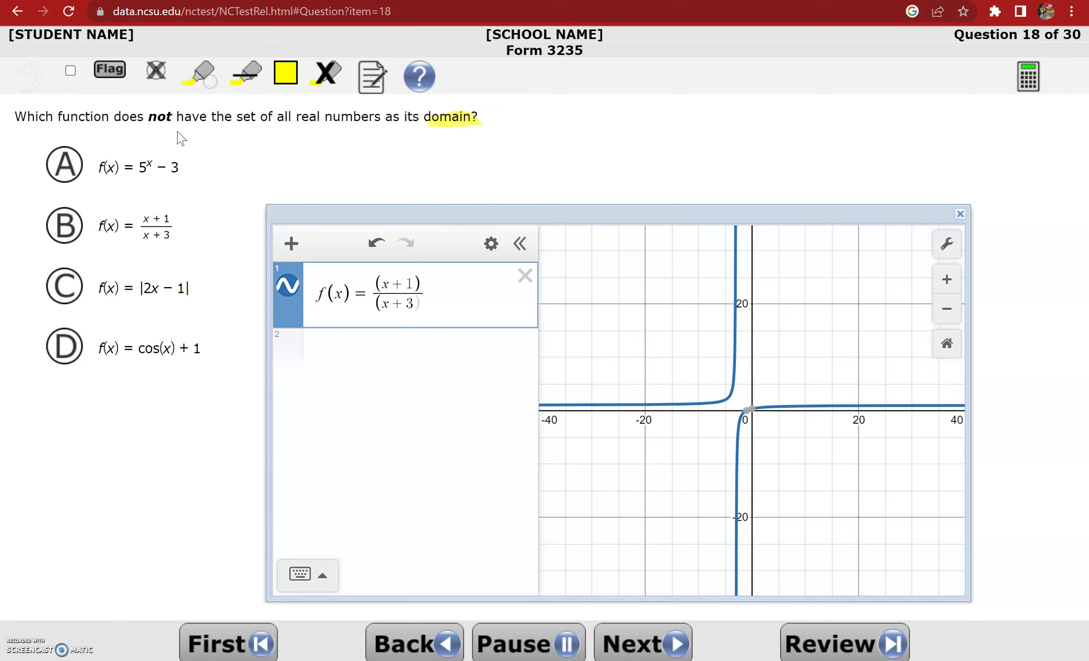
left_click(59, 239)
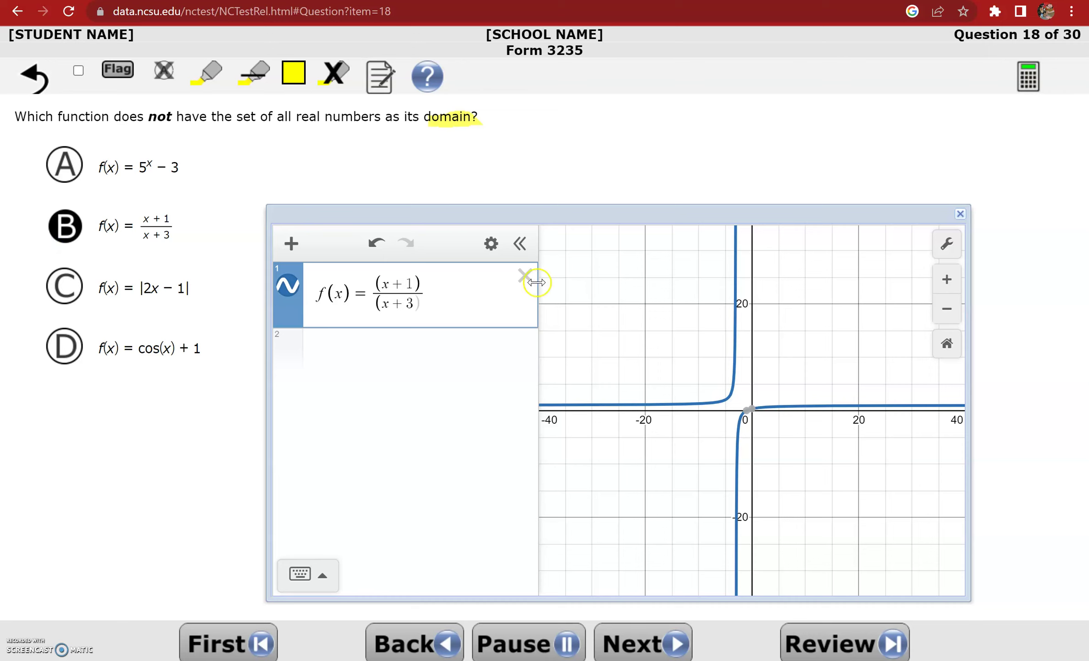
left_click(525, 276)
type("f(x)=cos")
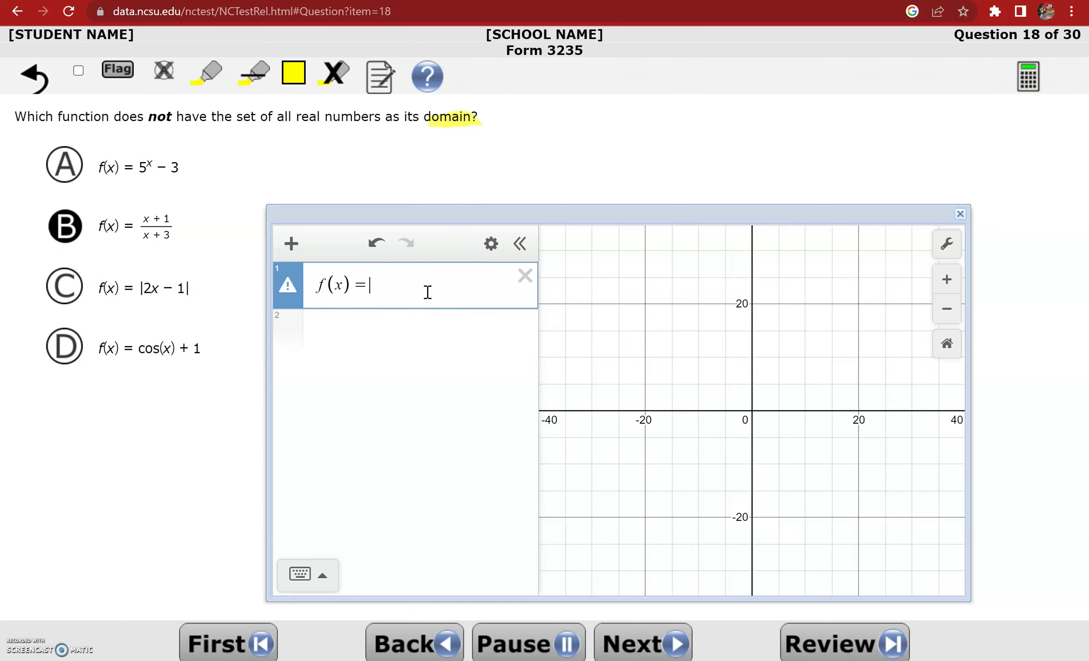
type("(x")
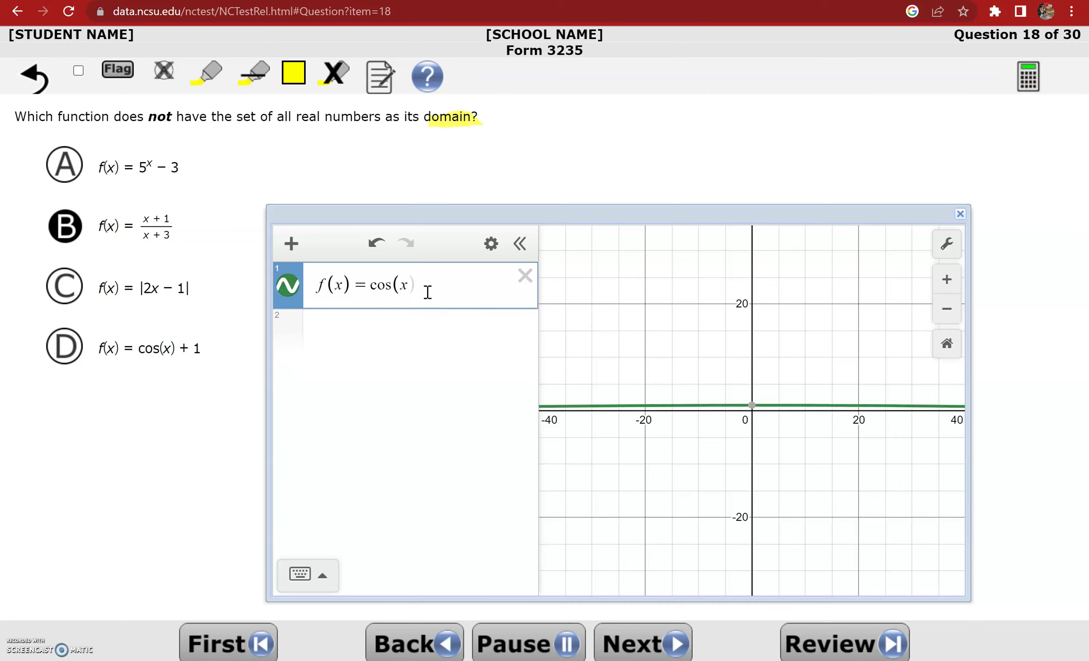
type(")+1")
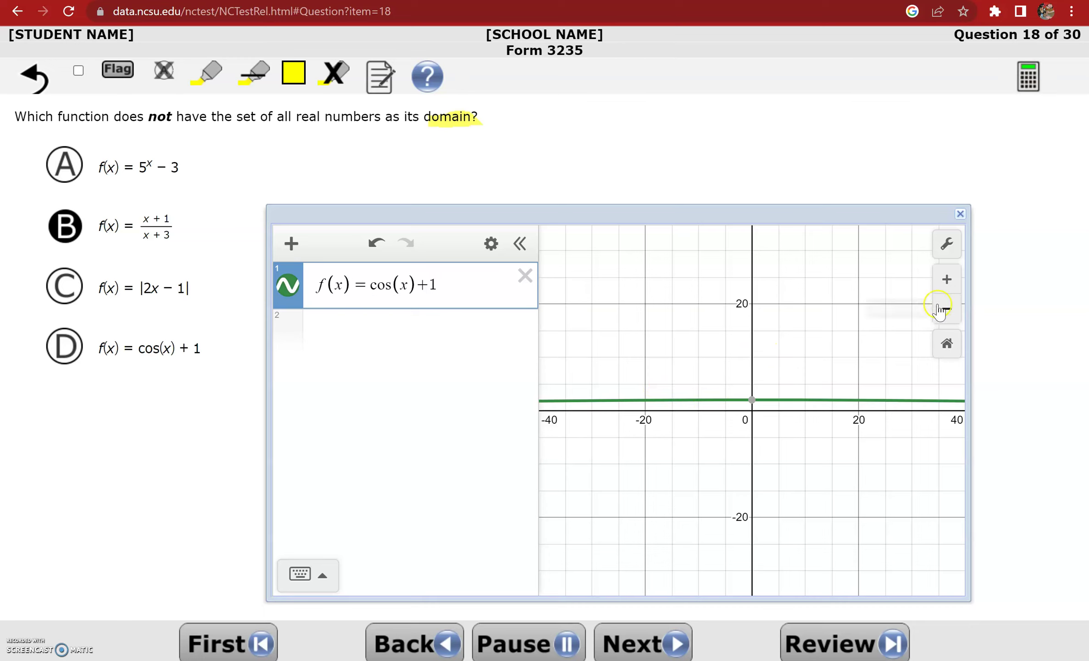
Switch the calculator's angle units to radians to view the cosine wave, then advance to Question 19
left_click(945, 248)
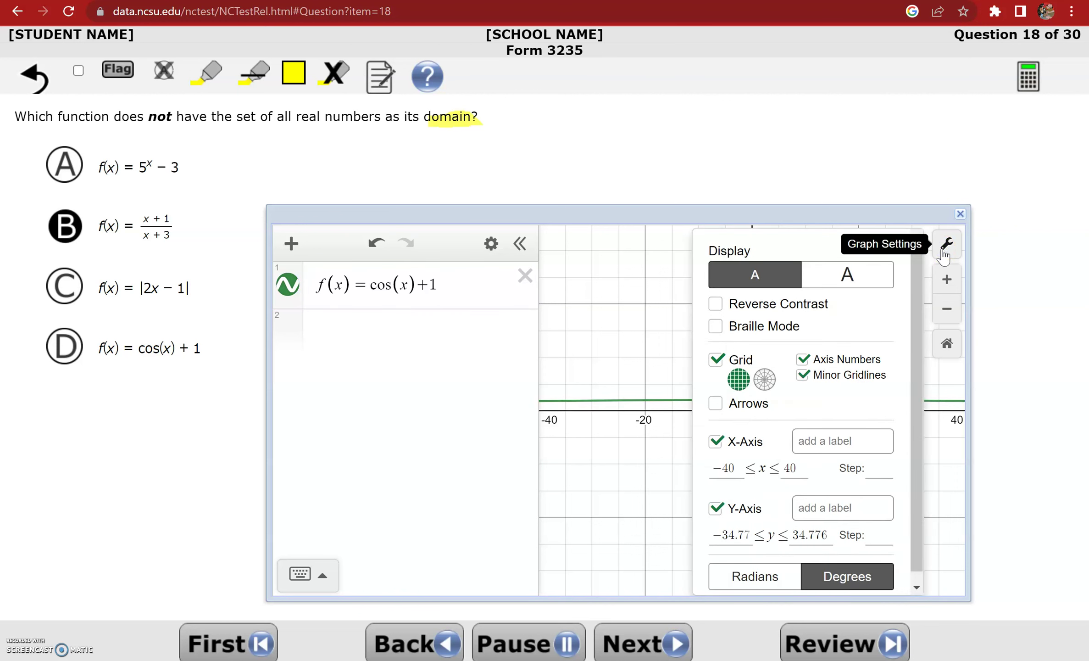
left_click(750, 585)
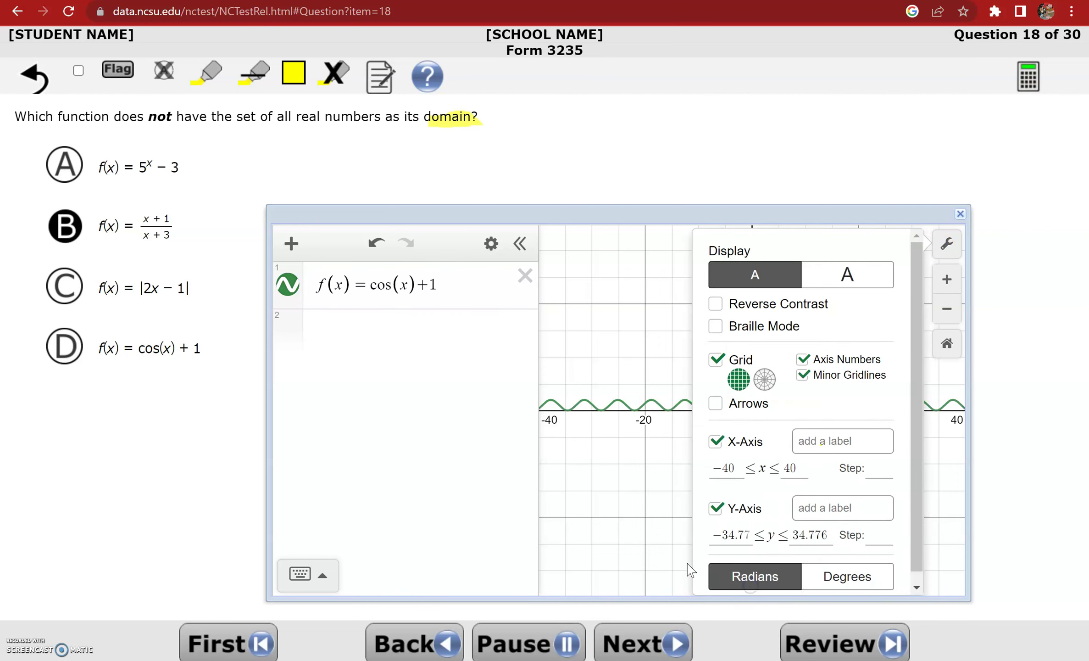
left_click(646, 549)
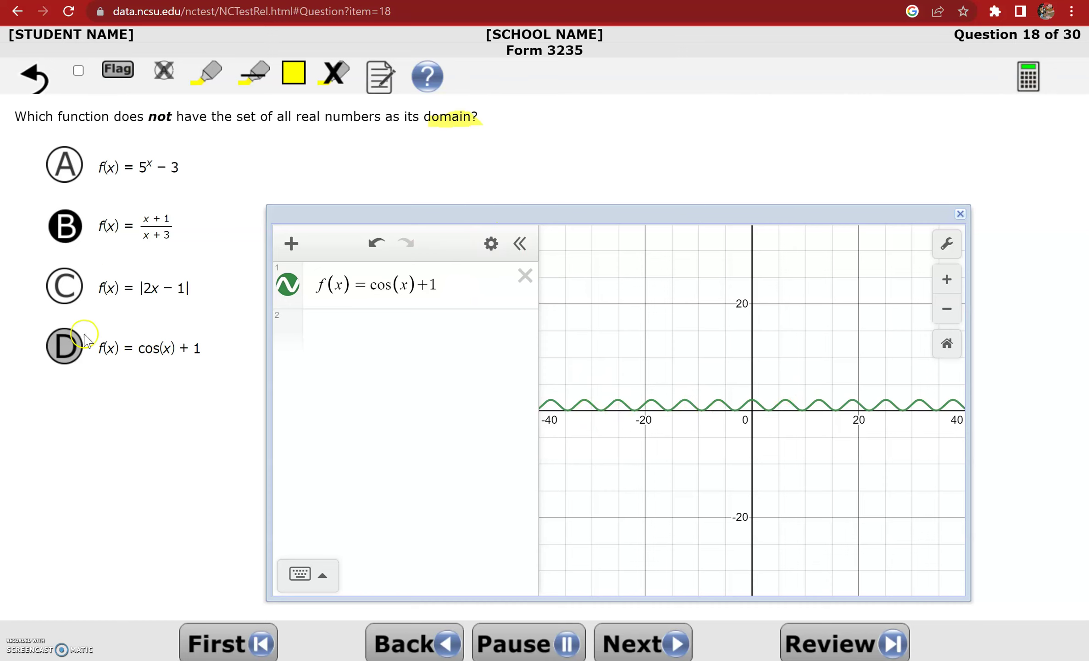
left_click(628, 643)
left_click(413, 291)
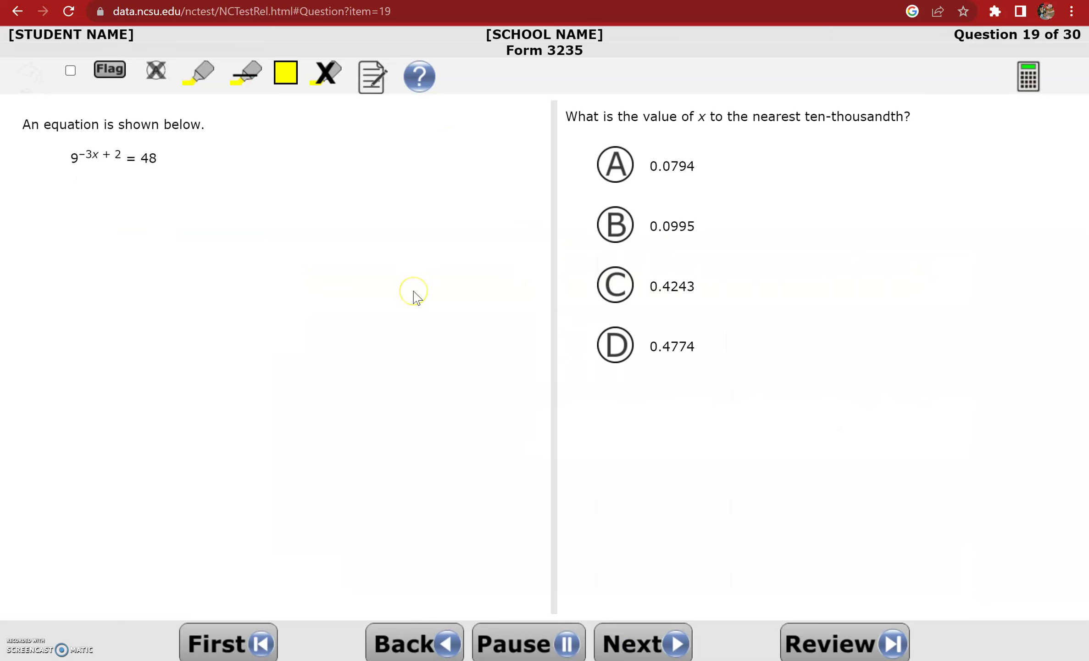
Enter 9^(-3x+2) in the calculator, fixing the misplaced +2 into the exponent
mouse_move(413, 291)
left_mouse_down()
mouse_move(465, 256)
mouse_move(468, 220)
left_mouse_up()
left_click(1021, 78)
left_click(391, 284)
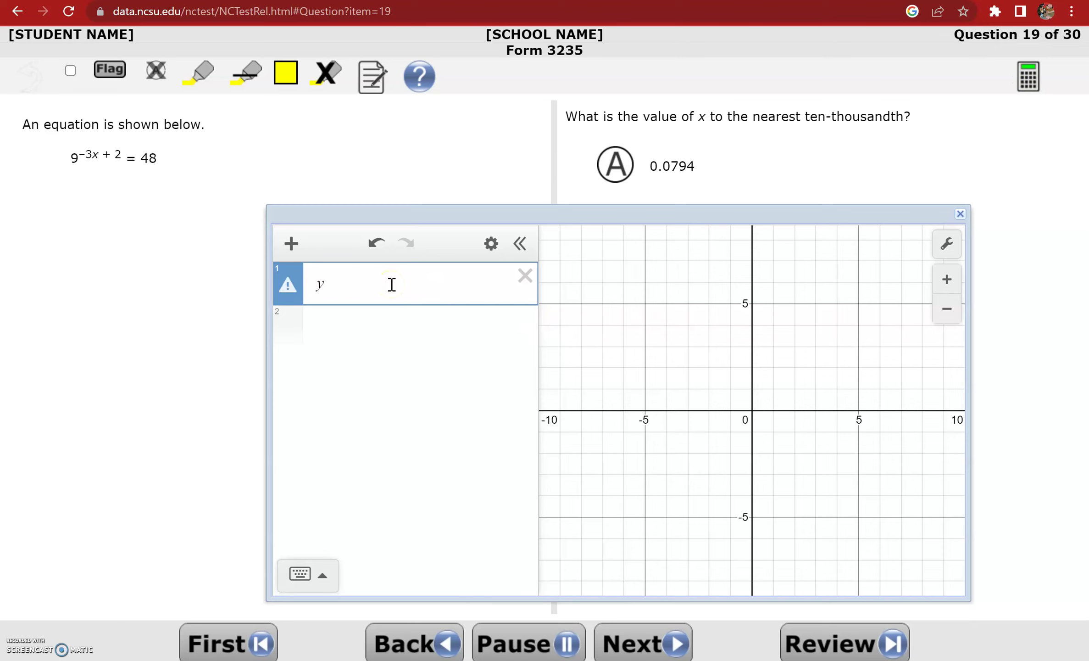
type("9")
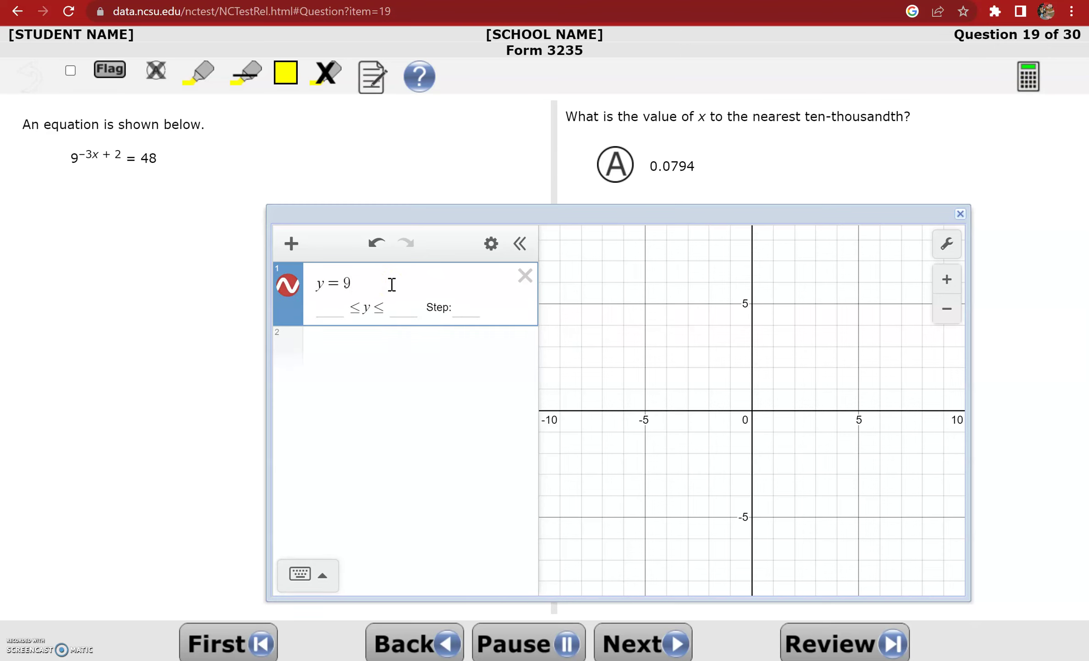
type("^-3x")
key("Right")
type("+2")
left_click(411, 300)
left_click(374, 297)
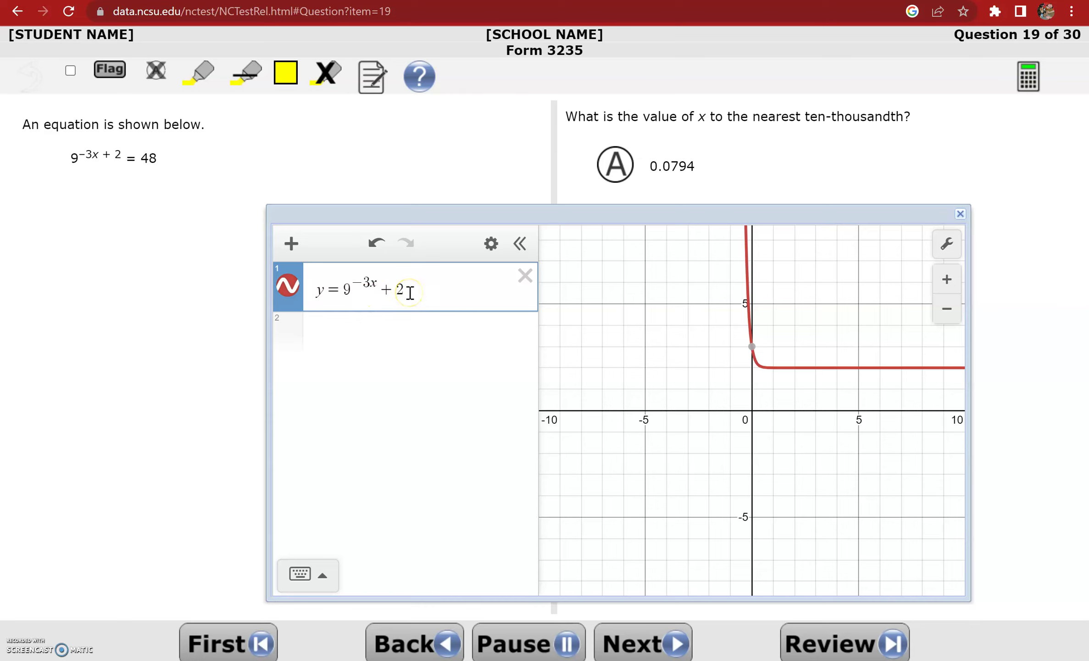
key("BackSpace")
key("BackSpace")
type(")")
left_click(388, 290)
type("+2")
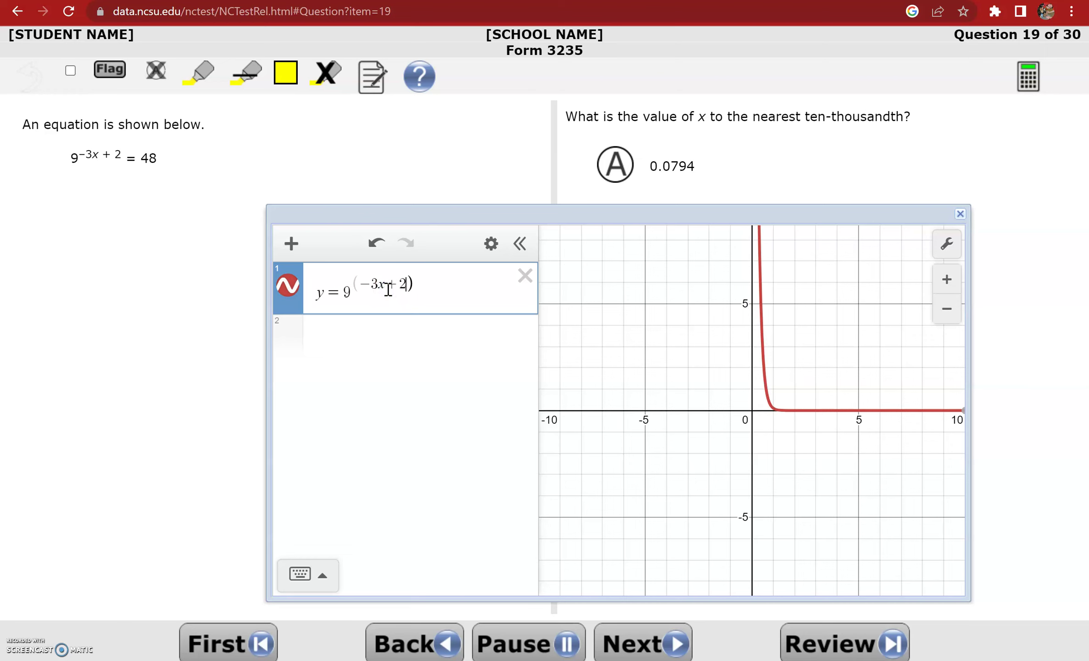
Add the line y=48 and make the first expression y=9^(-3x+2), zooming out to see both
left_click(390, 336)
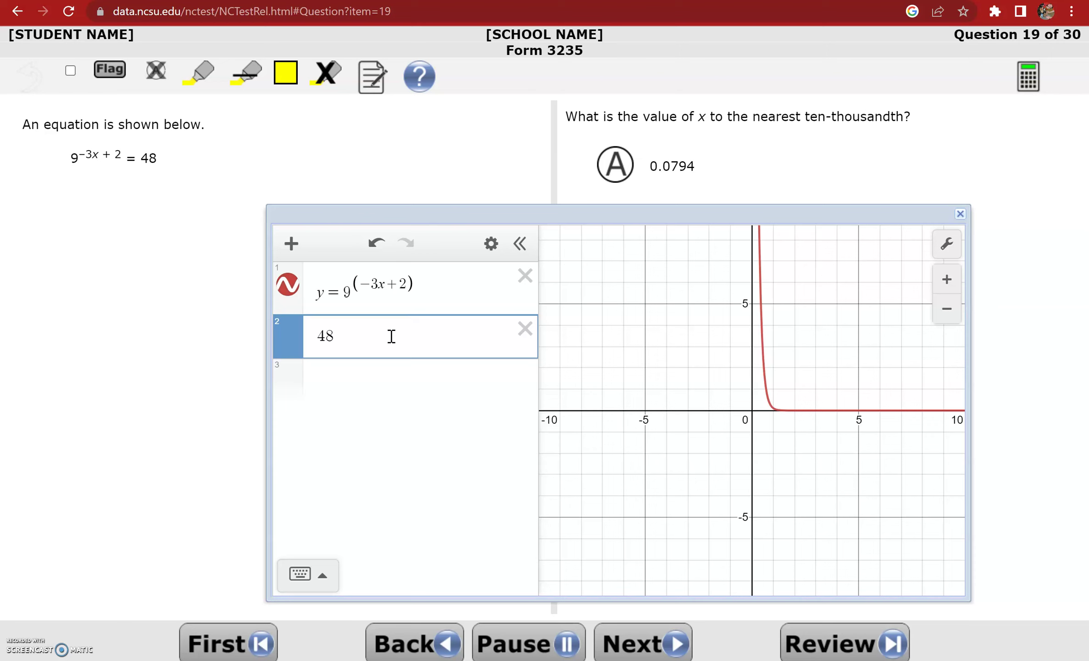
left_click(958, 318)
left_click(956, 316)
left_click(957, 316)
left_click(957, 316)
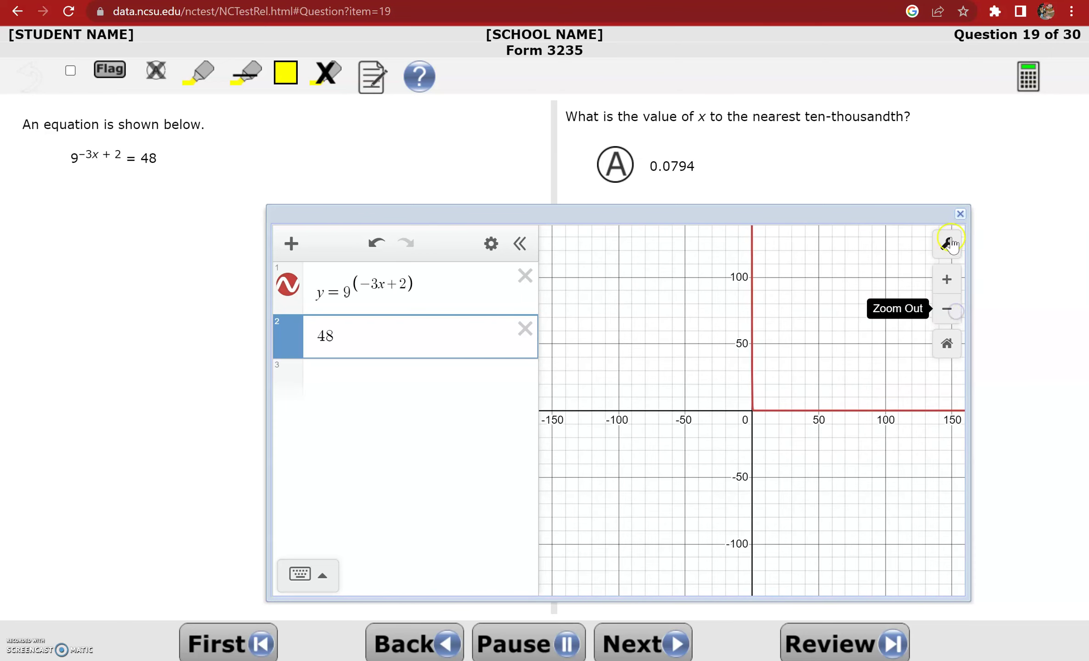
left_click(947, 279)
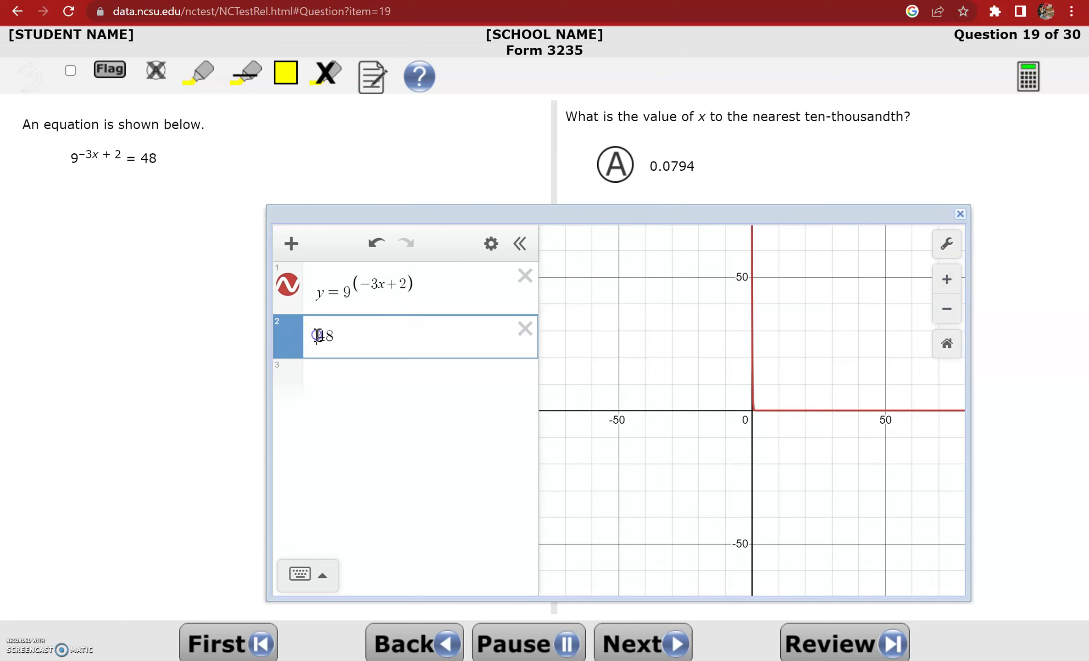
type("=")
left_click(348, 298)
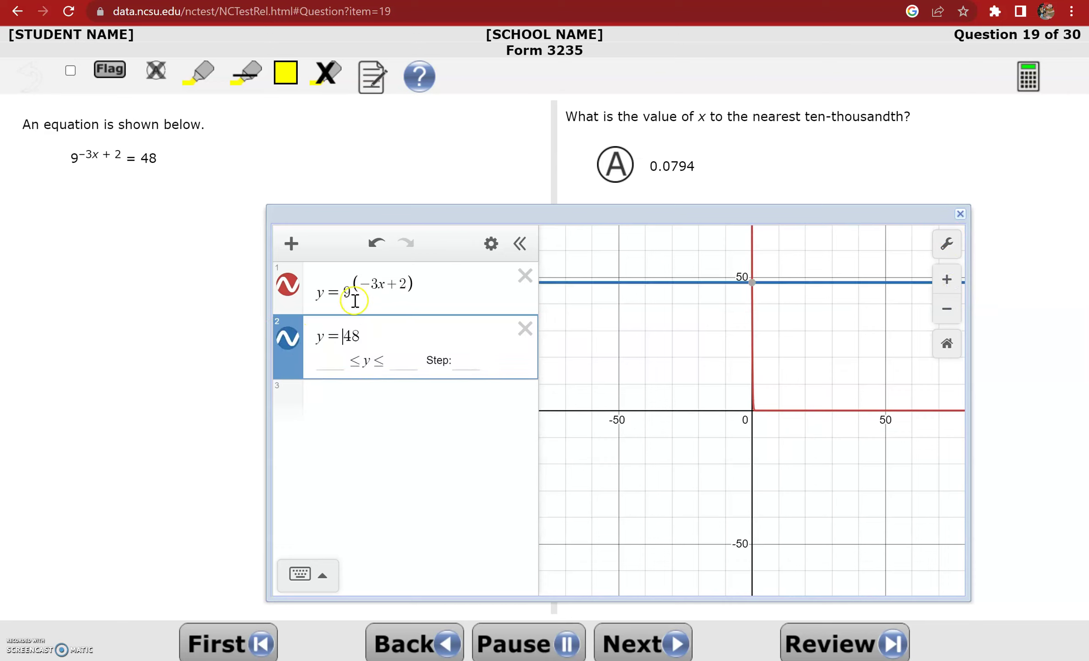
key("BackSpace")
key("BackSpace")
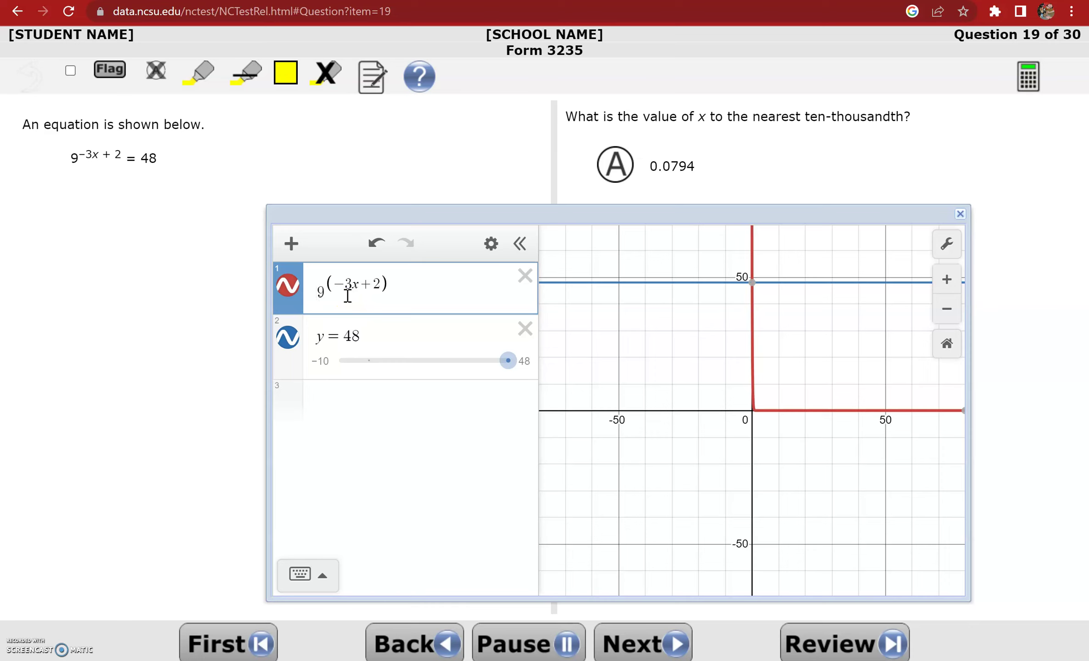
type("y=")
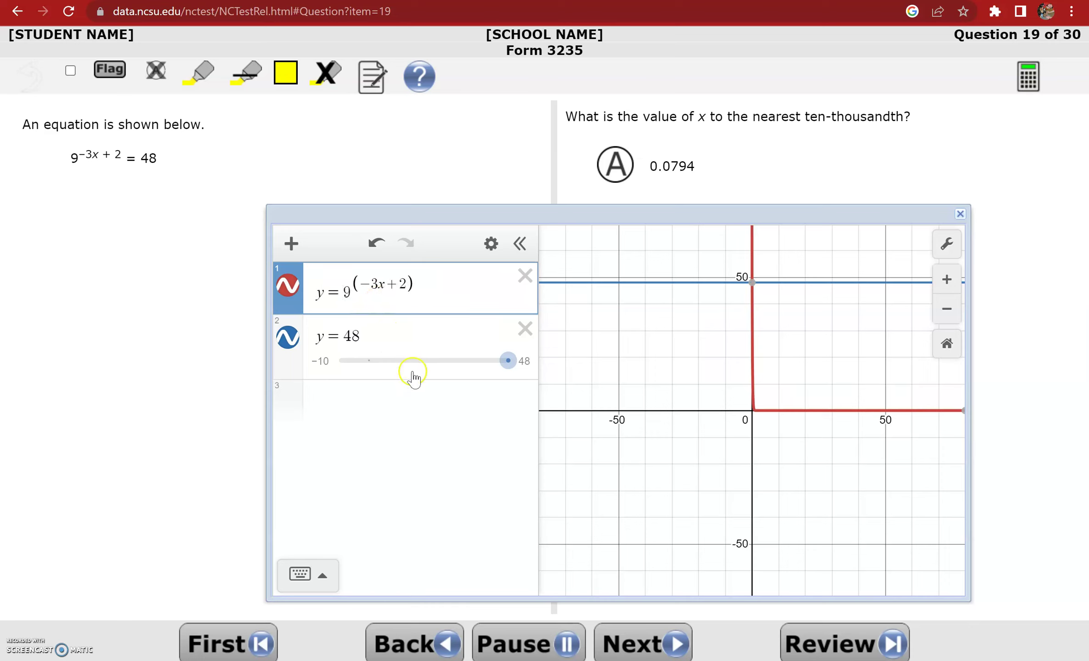
Reveal the intersection point of the two graphs at (0.079, 48)
left_click(752, 281)
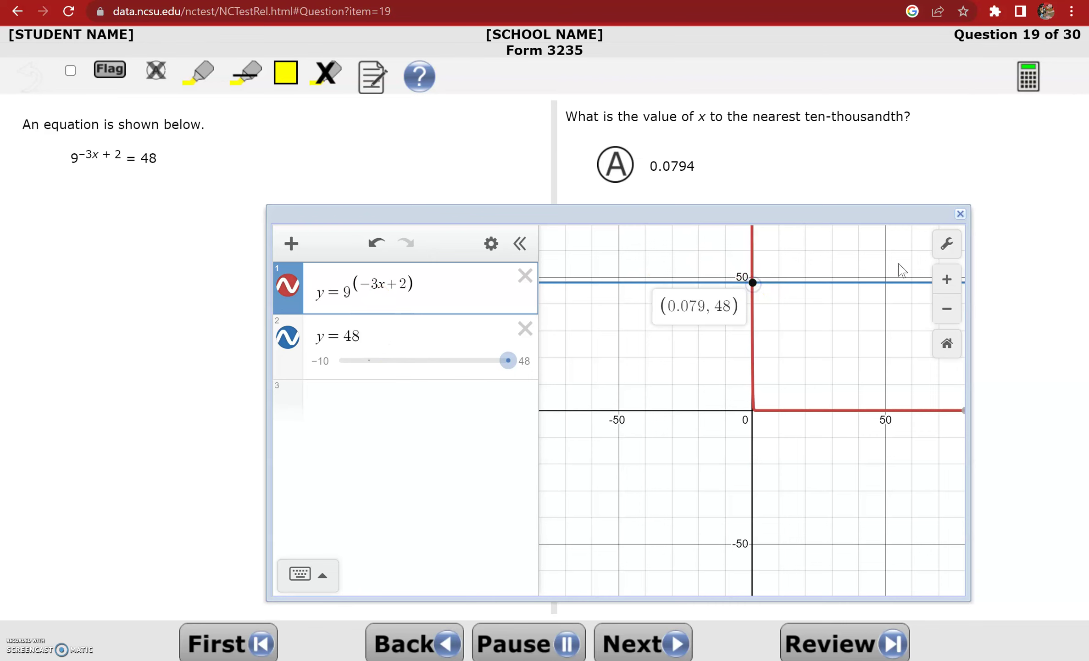
left_click(946, 282)
left_click(946, 284)
left_click_drag(826, 280, 802, 639)
left_click_drag(791, 430, 781, 467)
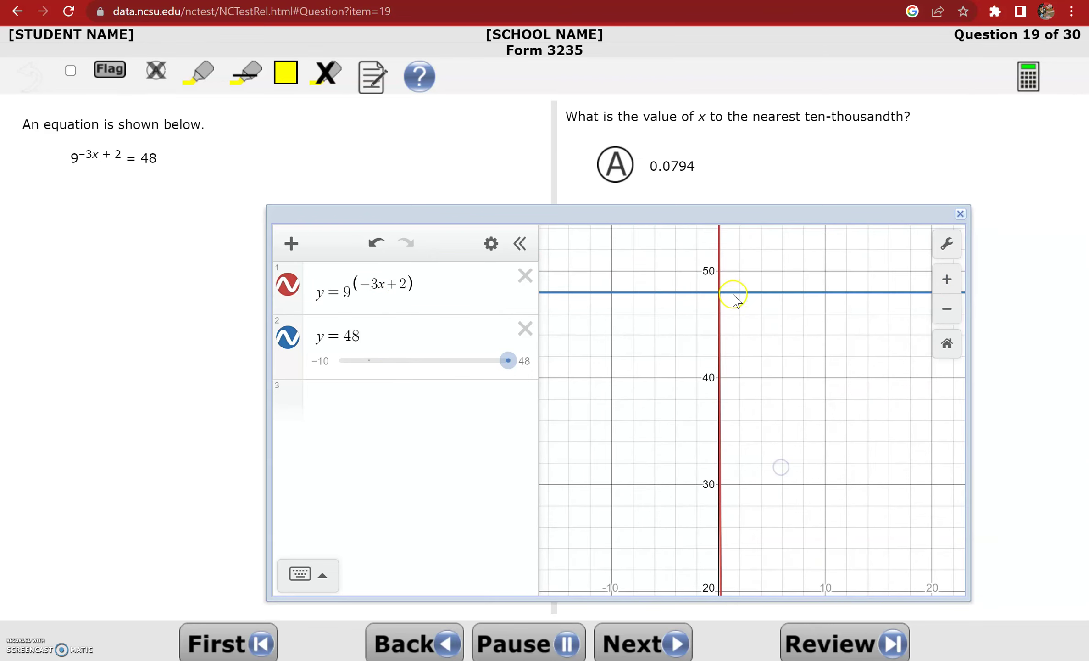
scroll(733, 298, "up", 10)
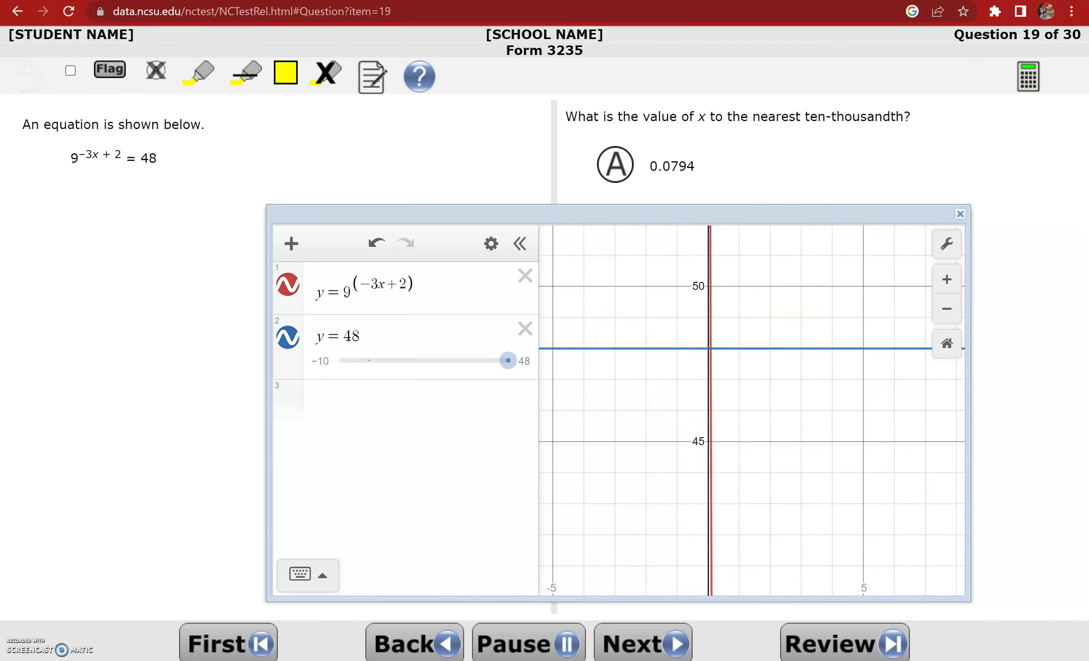
scroll(763, 318, "up", 1)
left_click(661, 355)
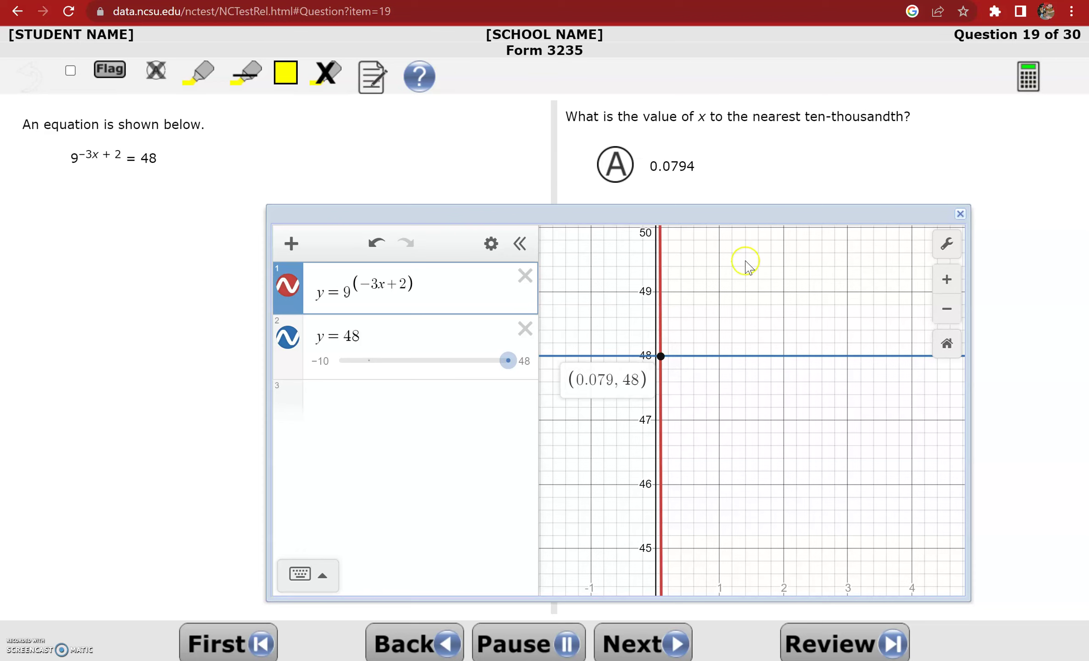
Choose answer A (0.0794) and advance to Question 20
left_click(622, 158)
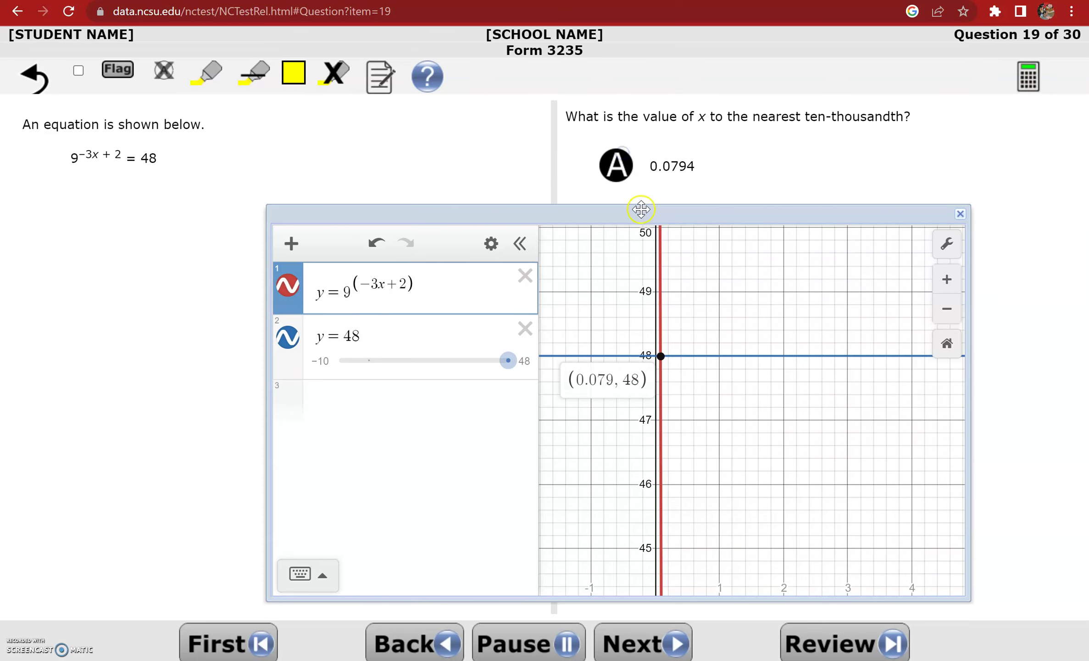
mouse_move(641, 209)
left_mouse_down()
mouse_move(676, 291)
mouse_move(676, 332)
mouse_move(683, 265)
mouse_move(645, 194)
left_mouse_up()
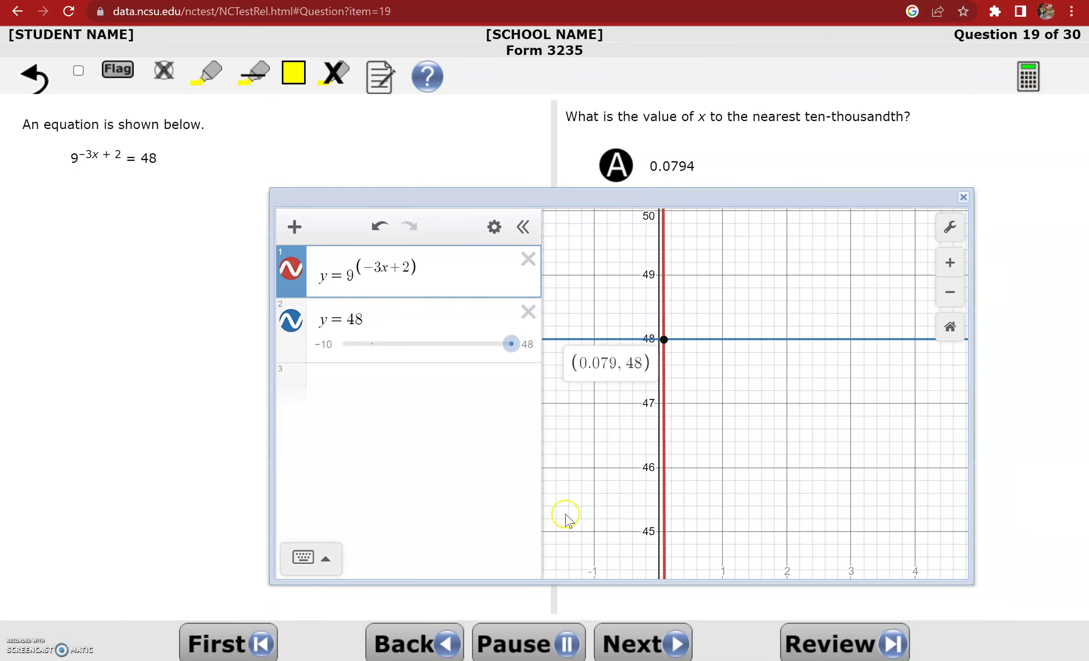
left_click(620, 638)
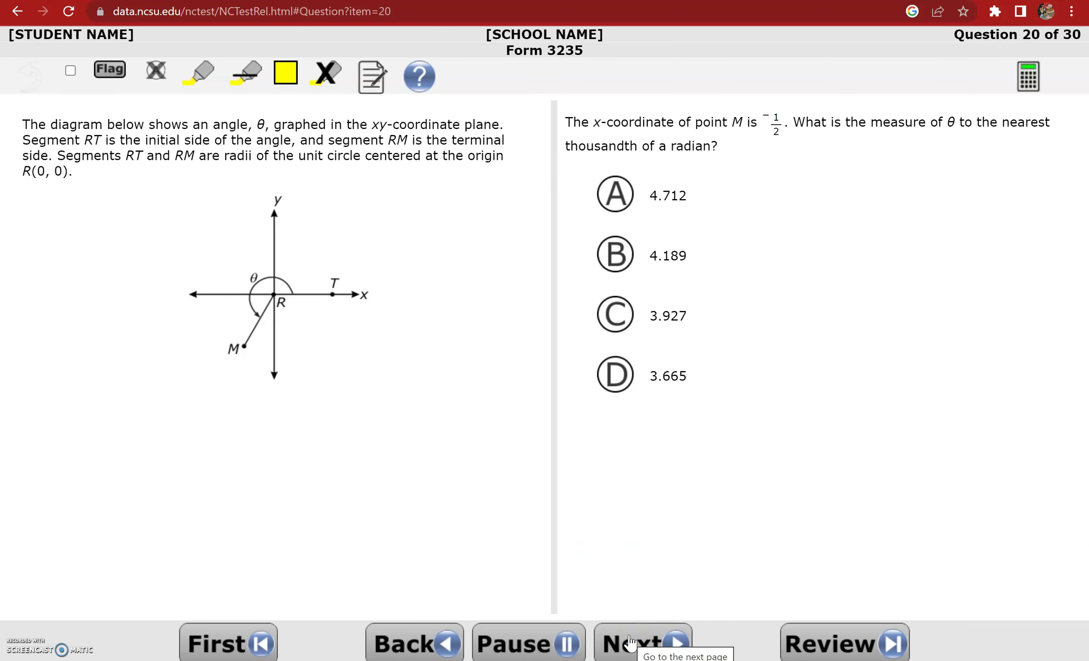
Skip Question 20 without an answer and move on to Question 21
left_click(253, 398)
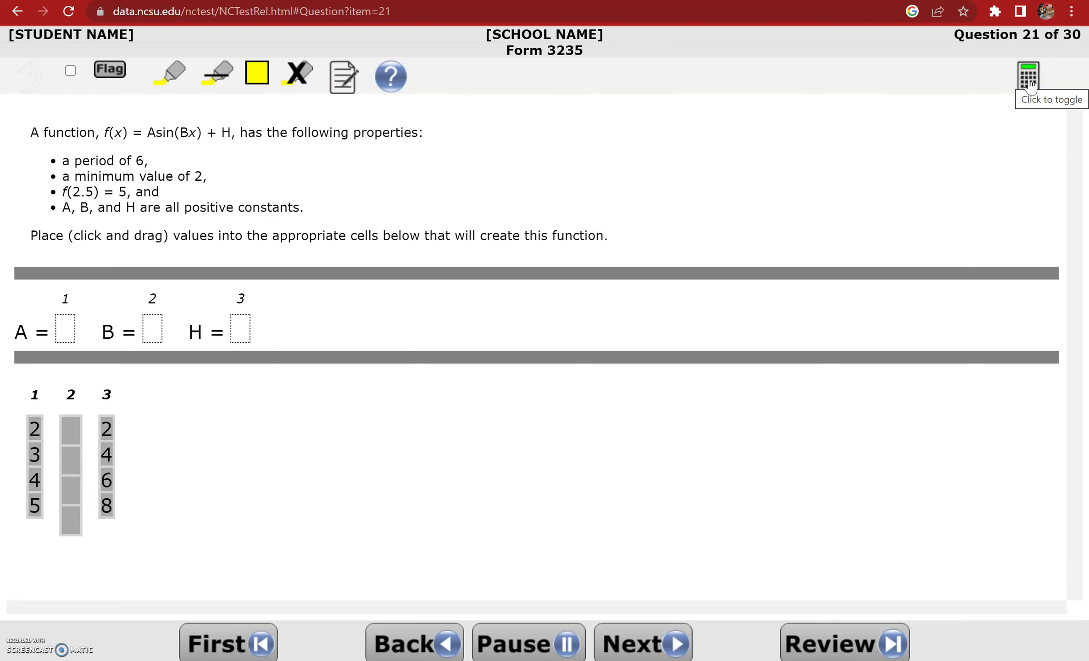
Graph f(x)=Asin(Bx)+H in the calculator and create sliders for A, B and H
left_click(1028, 82)
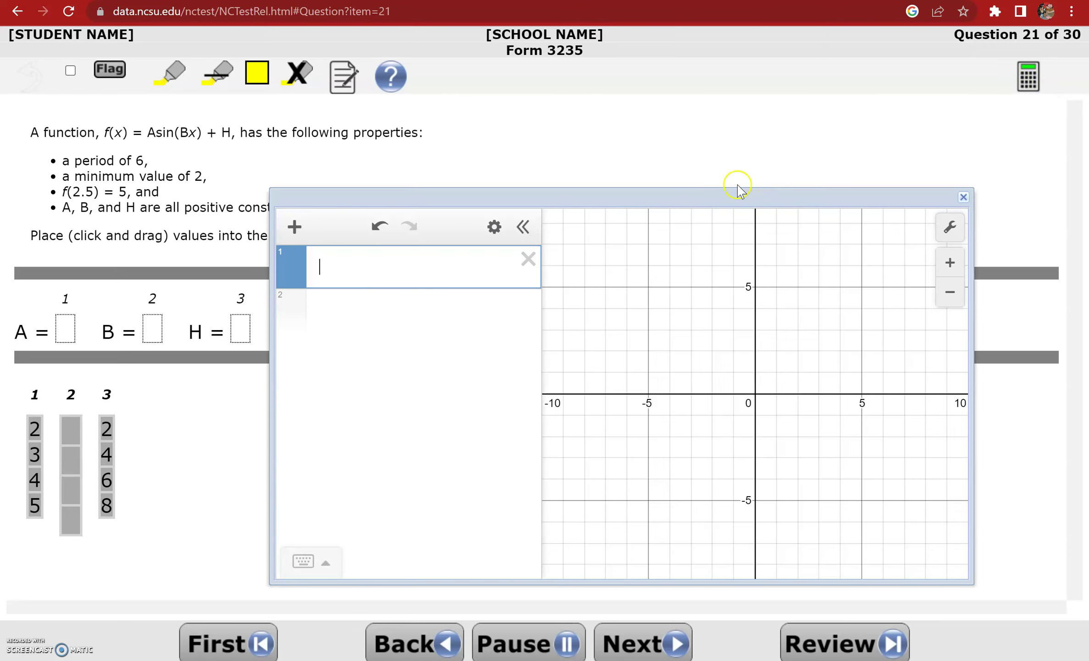
left_click_drag(717, 194, 837, 109)
left_click(464, 189)
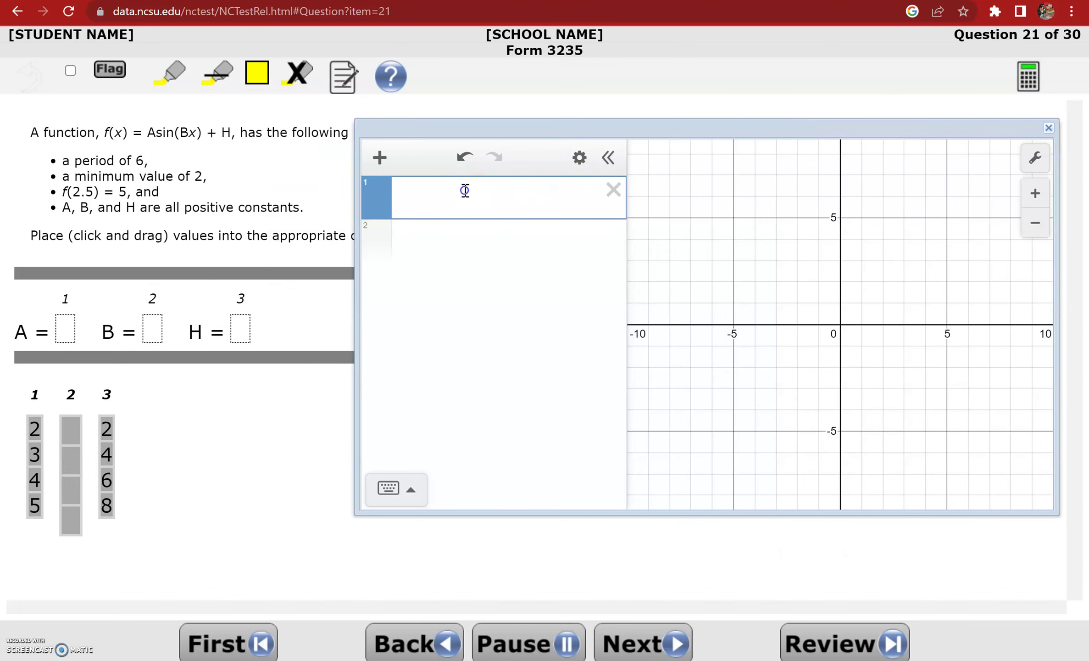
type("f(x)")
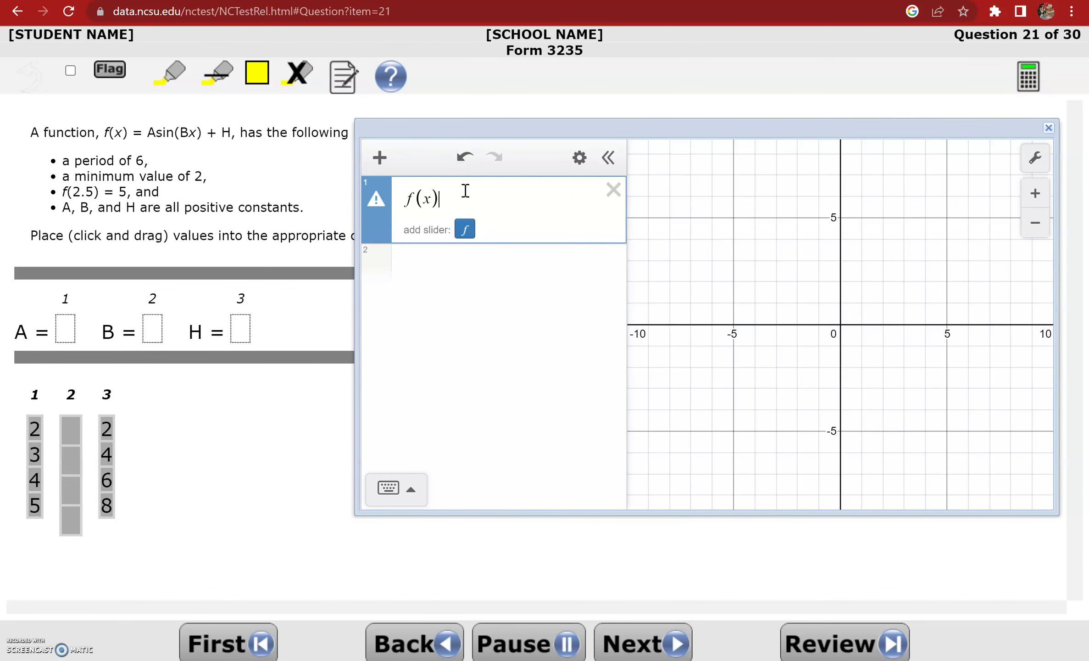
type("=Asin(b")
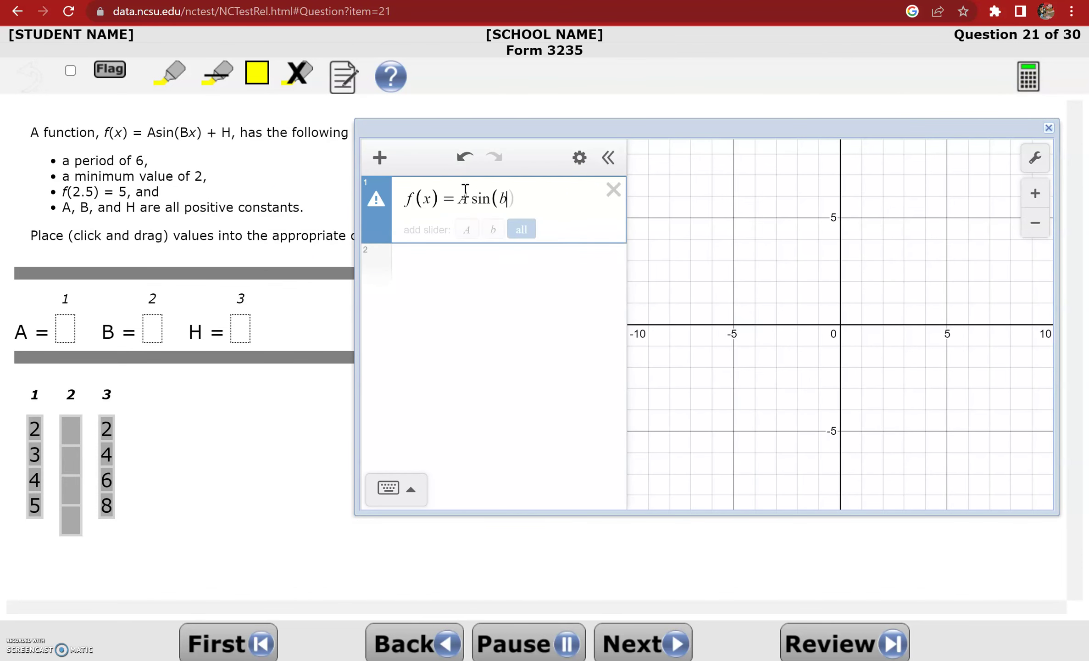
key("BackSpace")
type("Bx")
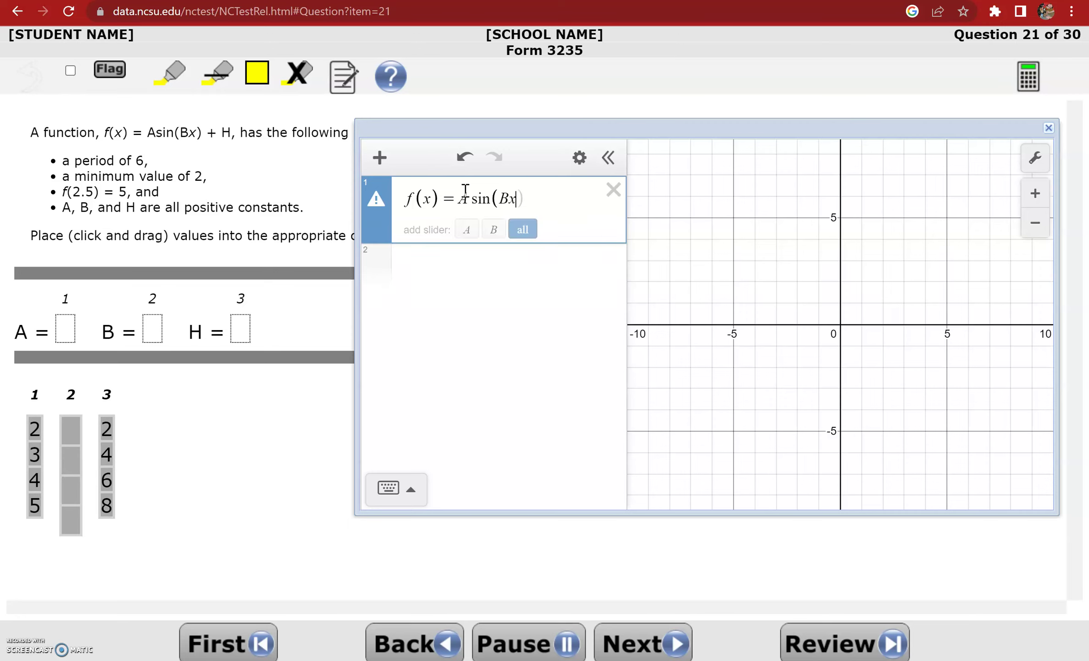
type(")+H")
left_click(551, 227)
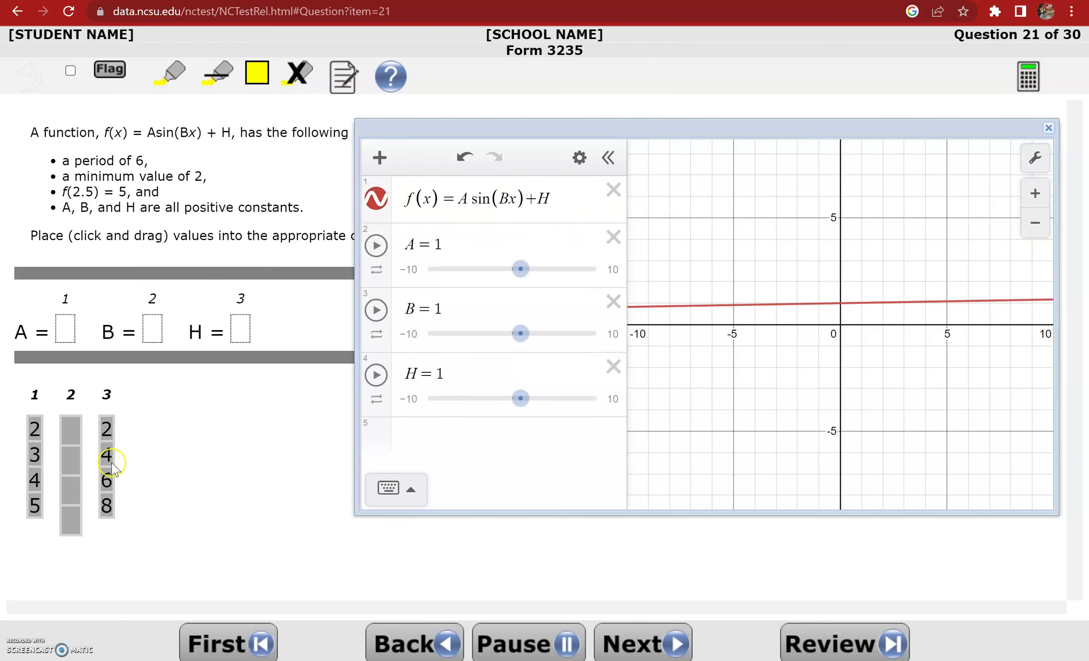
Add the horizontal line y = 2 below the sliders
left_click_drag(71, 434, 70, 523)
left_click(479, 436)
left_click(480, 435)
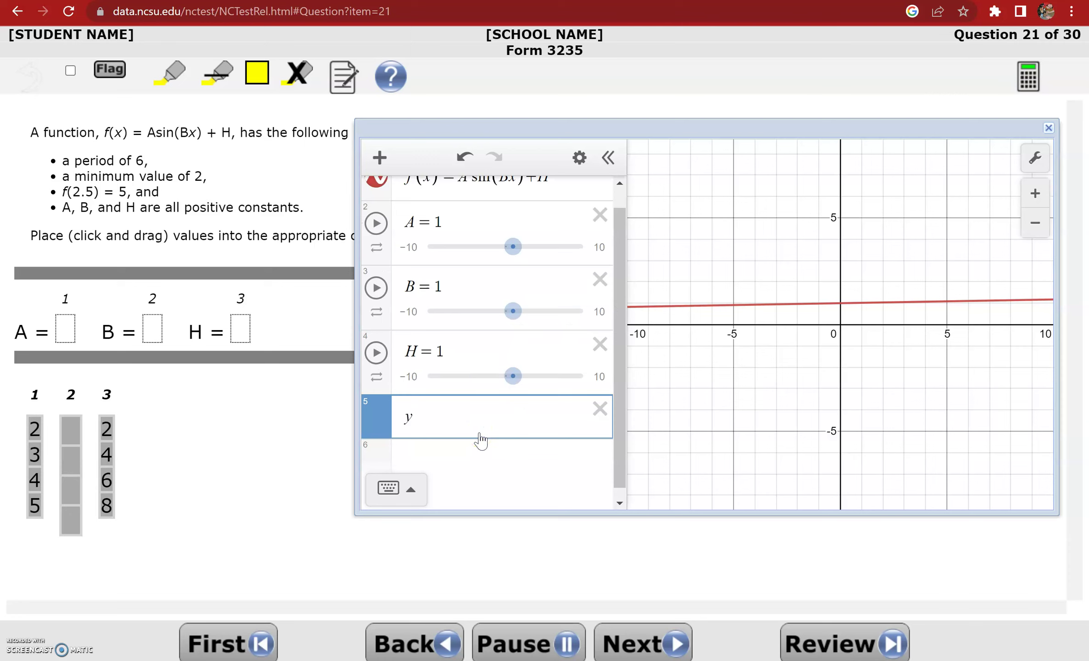
type("2")
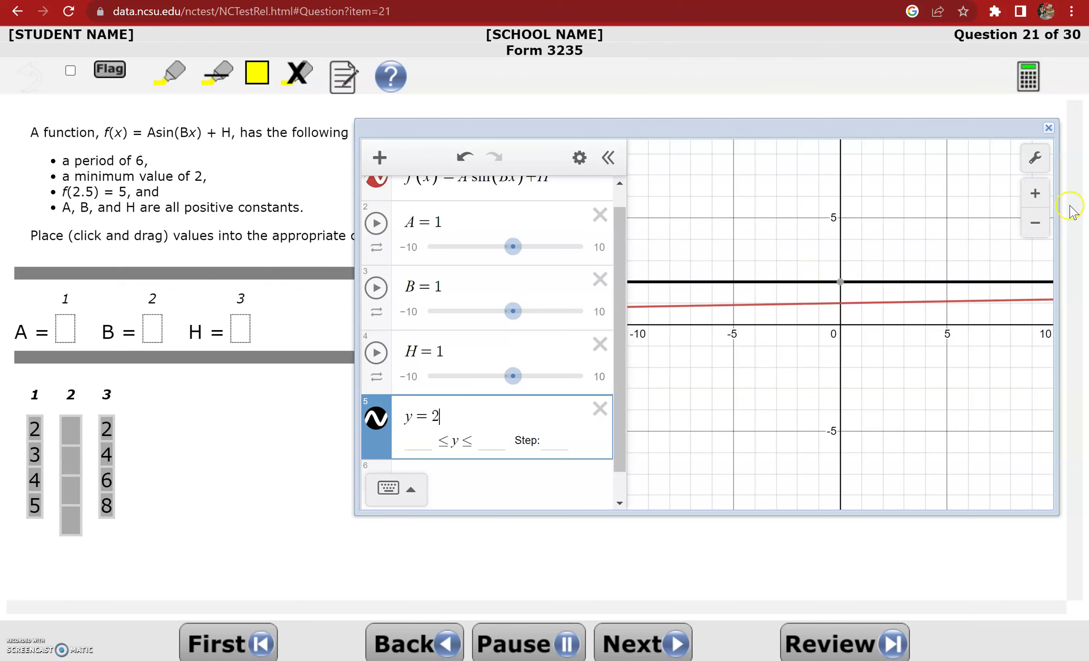
Switch the calculator's angles to radians and plot the point (2.5, 5)
left_click(1035, 159)
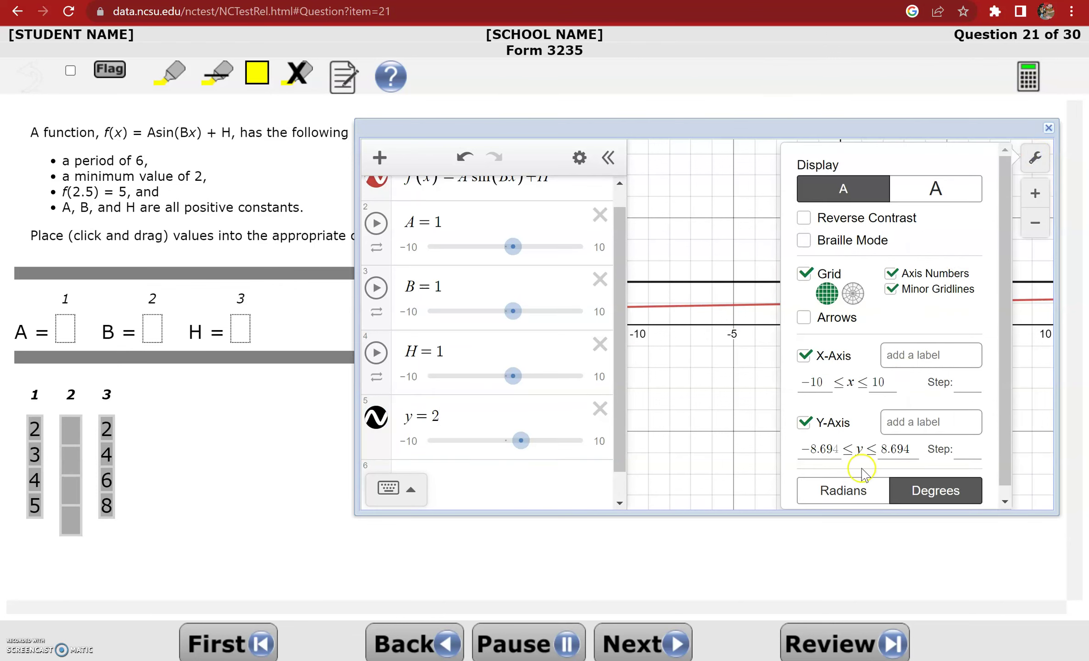
left_click(853, 490)
left_click(739, 437)
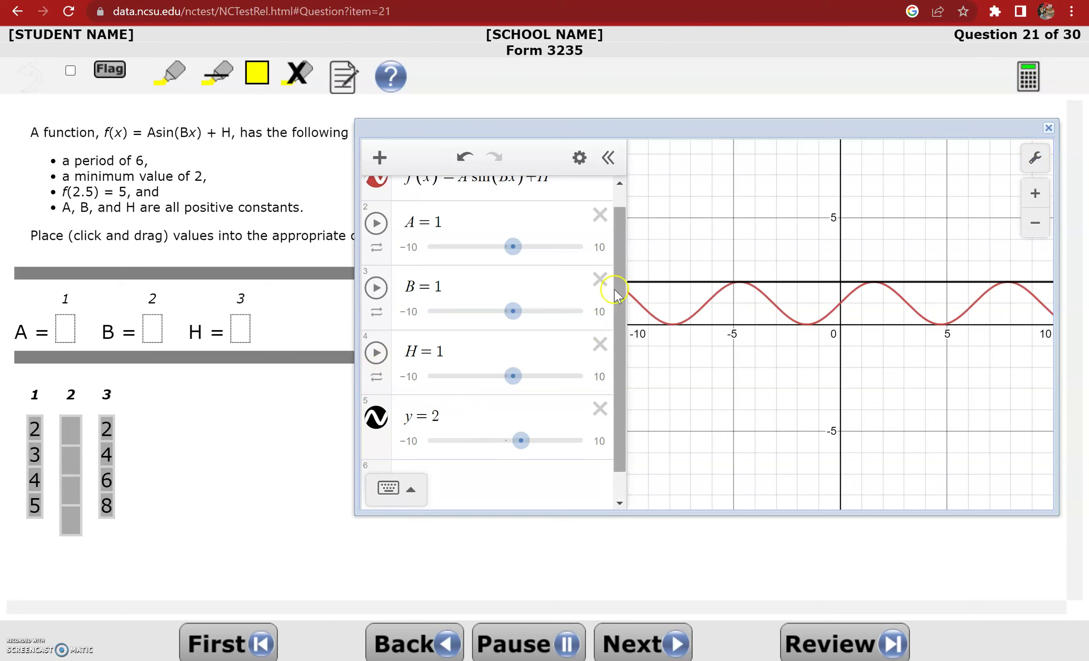
scroll(621, 278, "up", 1)
left_click_drag(621, 277, 615, 304)
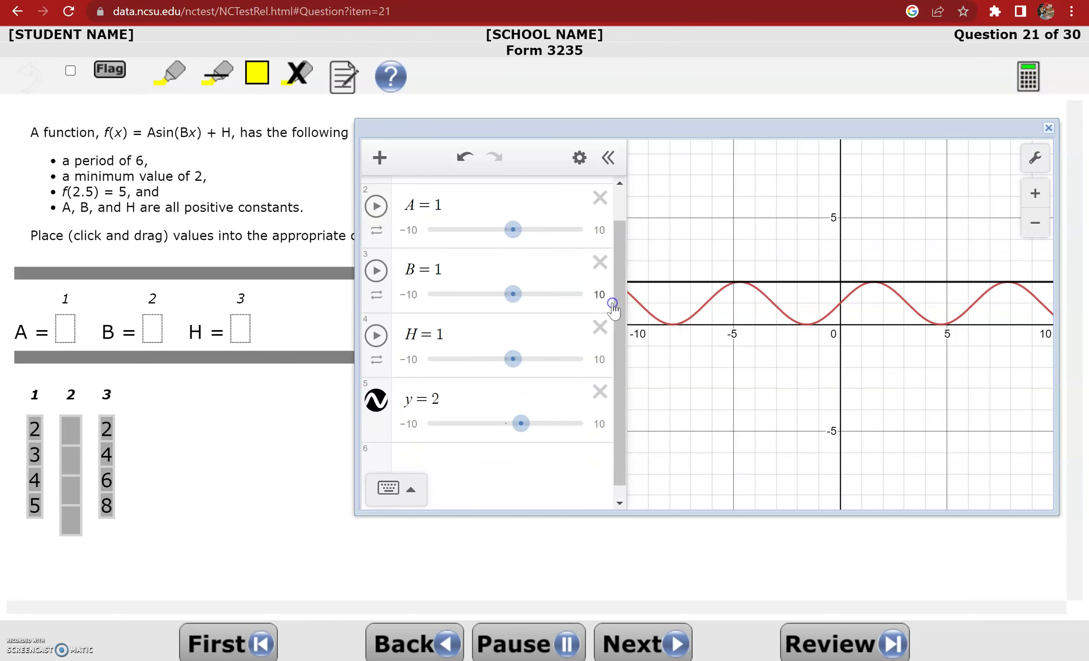
left_click(470, 468)
type("(")
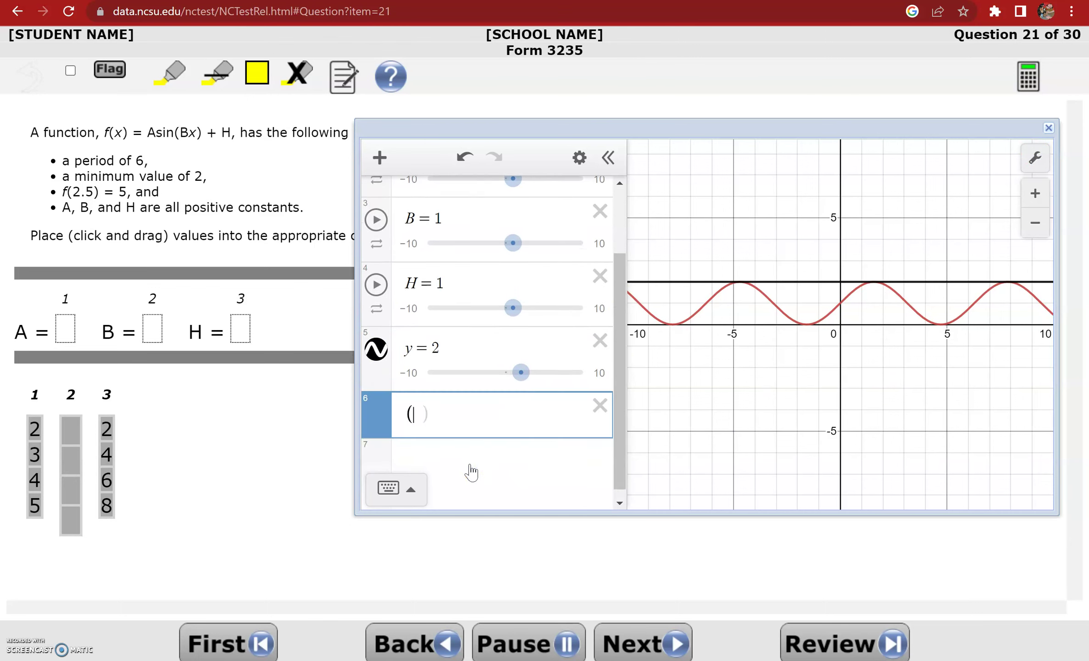
type("2.5,5")
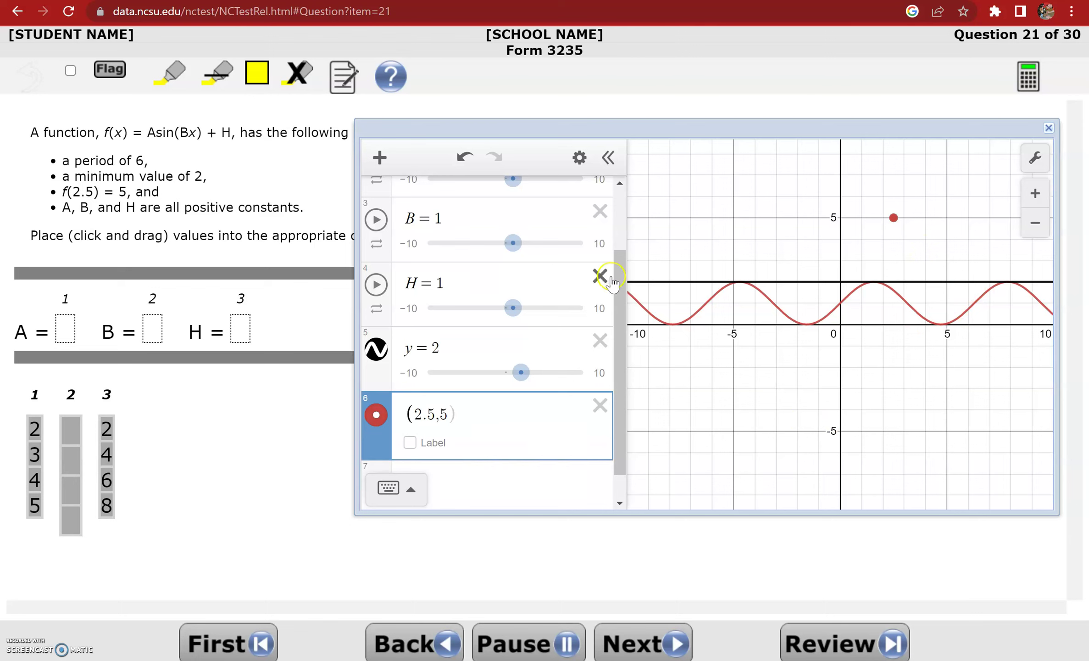
Adjust the sliders to set amplitude A = 2 and vertical shift H = 4
left_click_drag(623, 279, 625, 236)
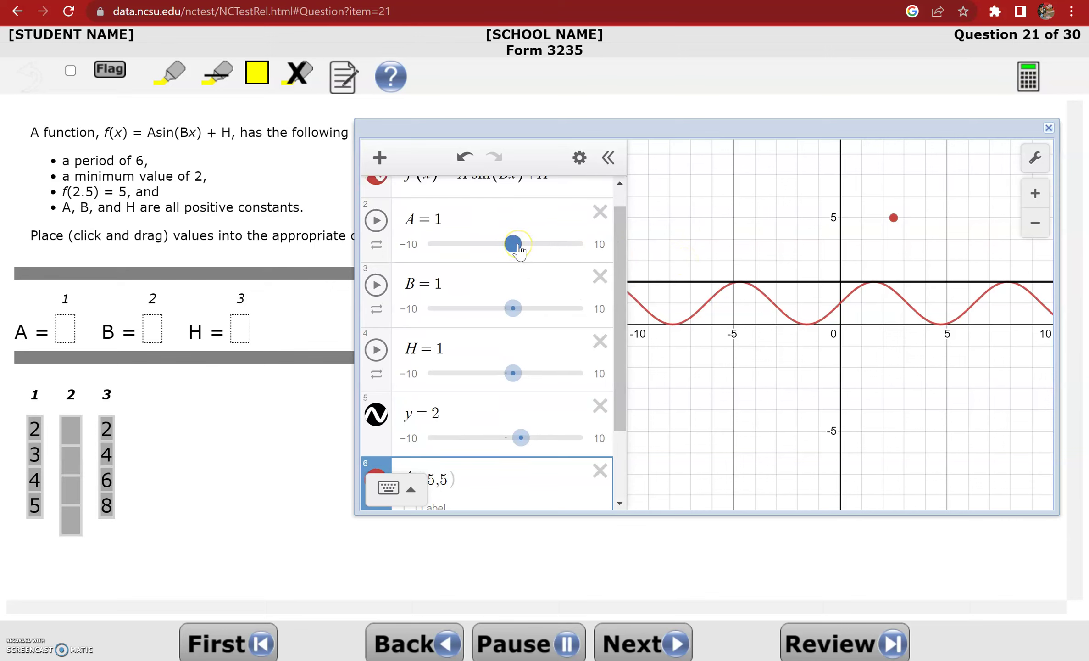
left_click_drag(517, 249, 530, 247)
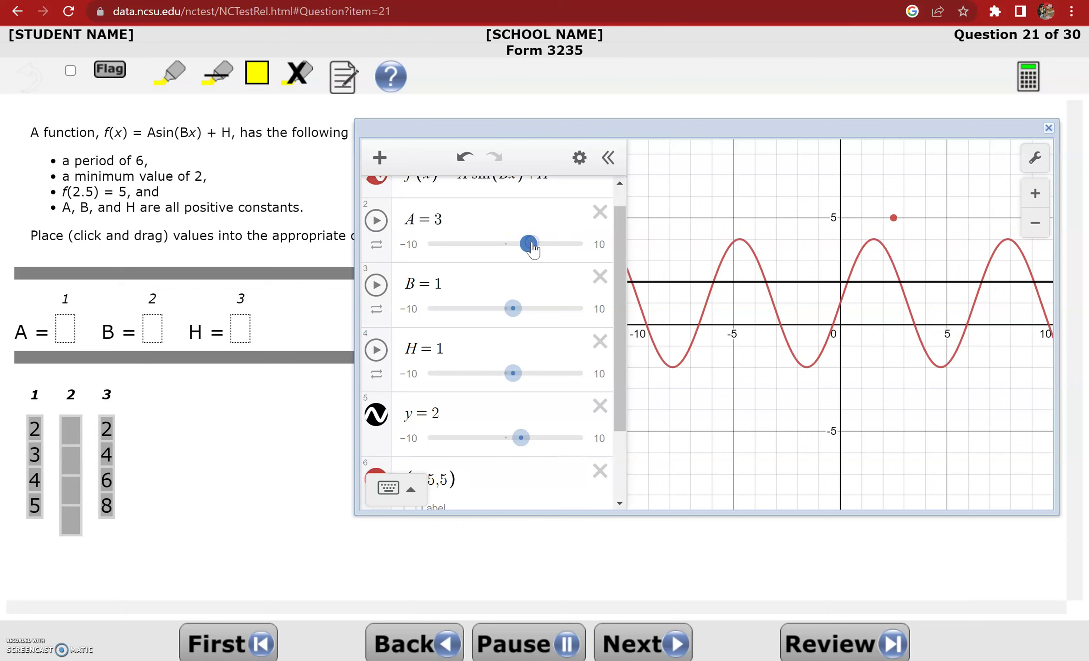
left_click_drag(511, 383, 543, 383)
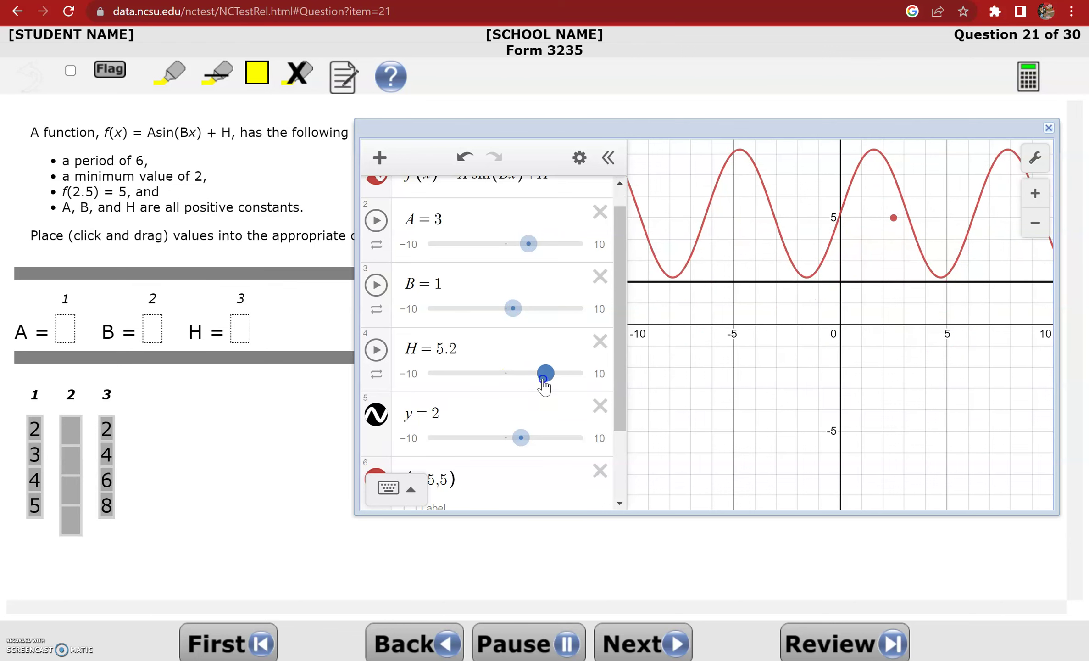
left_click_drag(544, 387, 542, 386)
left_click(521, 247)
left_click_drag(519, 254, 511, 256)
left_click(542, 373)
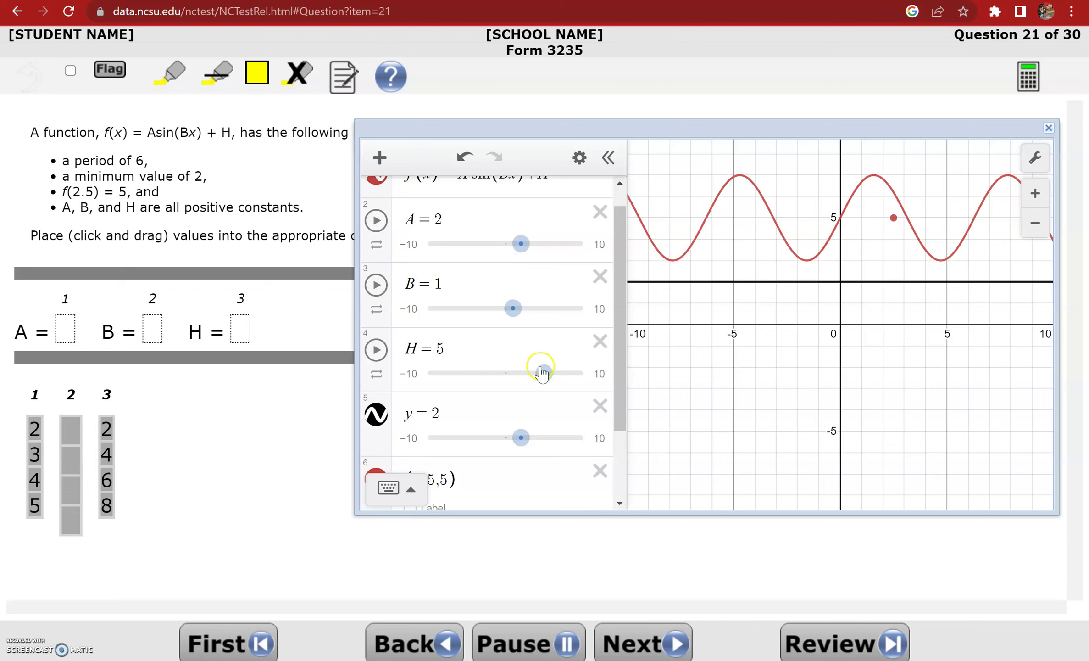
left_click_drag(542, 373, 534, 372)
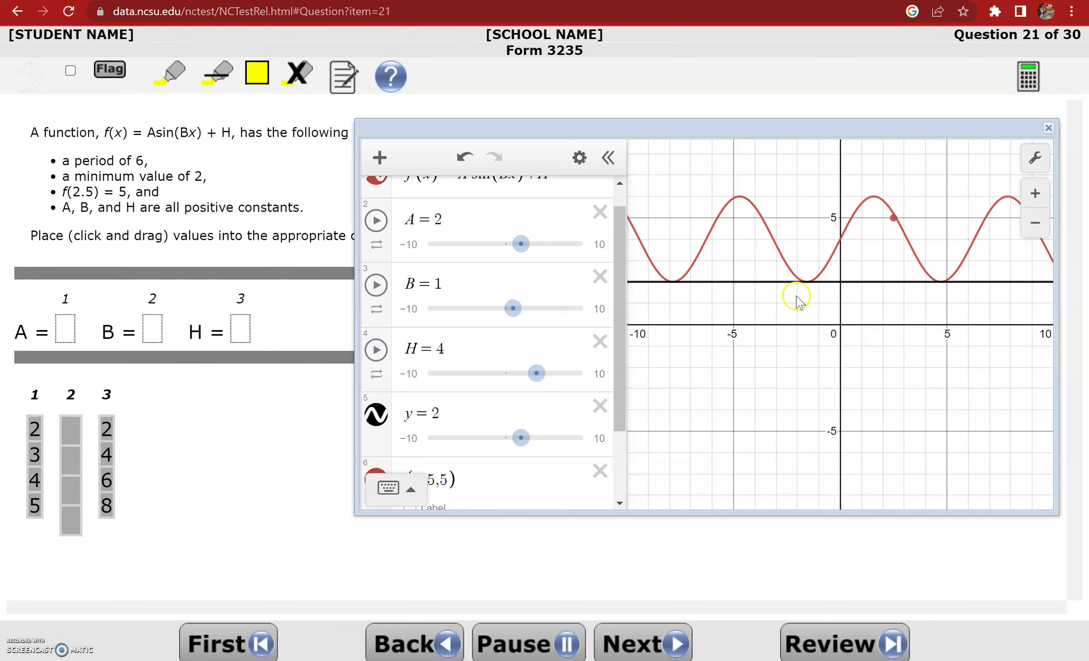
Show the sine curve's key points and pin labels on its peaks
left_click(740, 198)
left_click(741, 198)
left_click(876, 197)
left_click(831, 282)
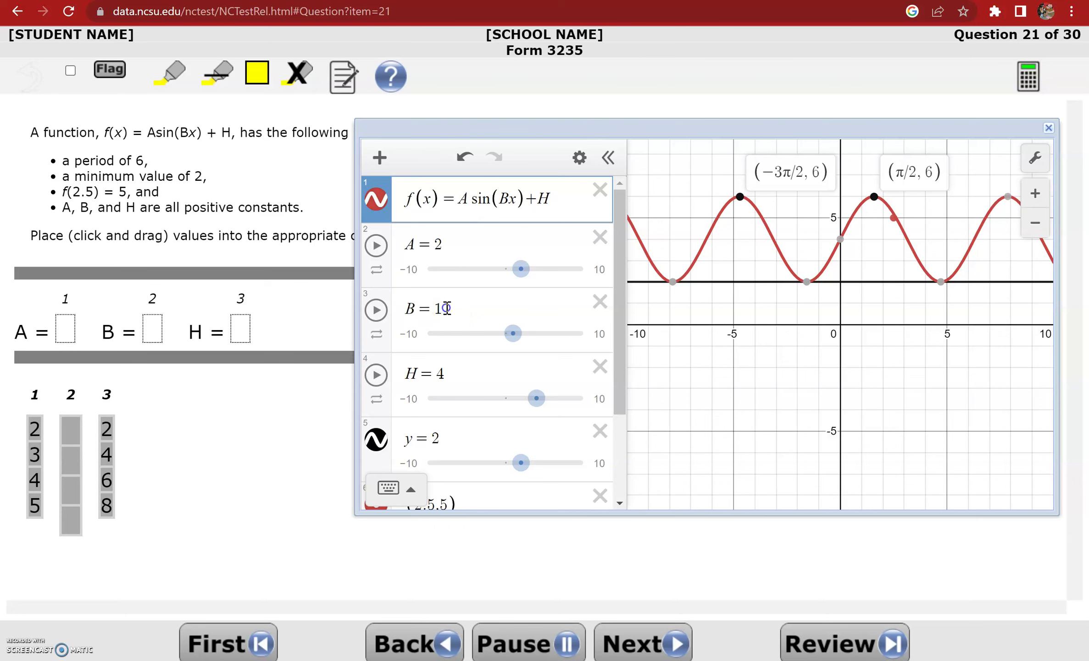
Change B's value from 1 to π/3
left_click(445, 309)
key("BackSpace")
type("pi/2")
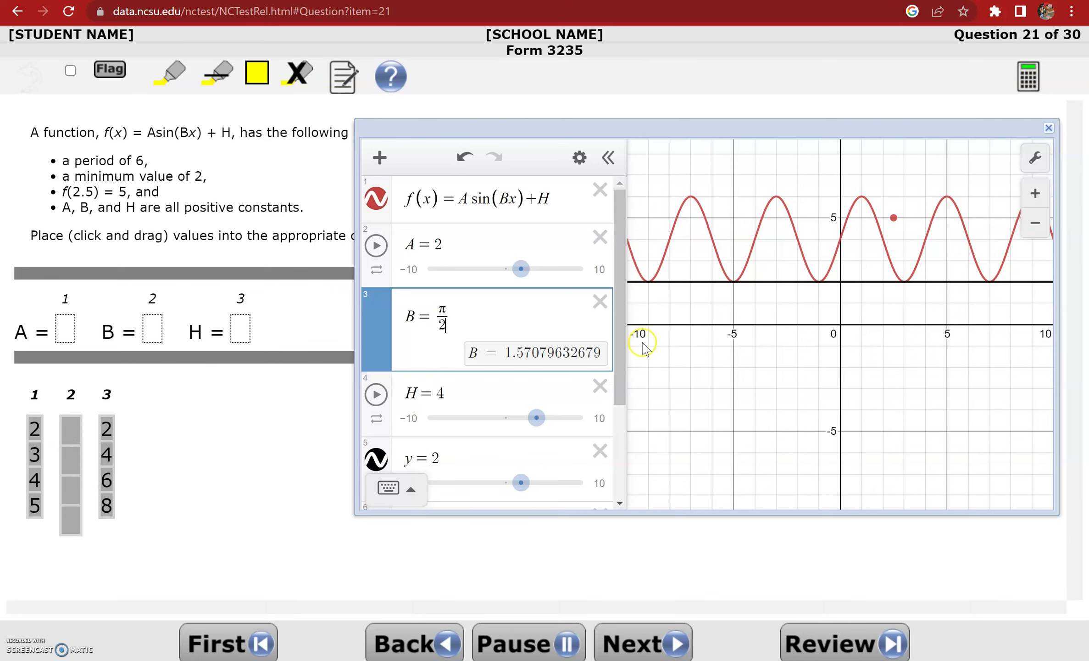
key("BackSpace")
type("3")
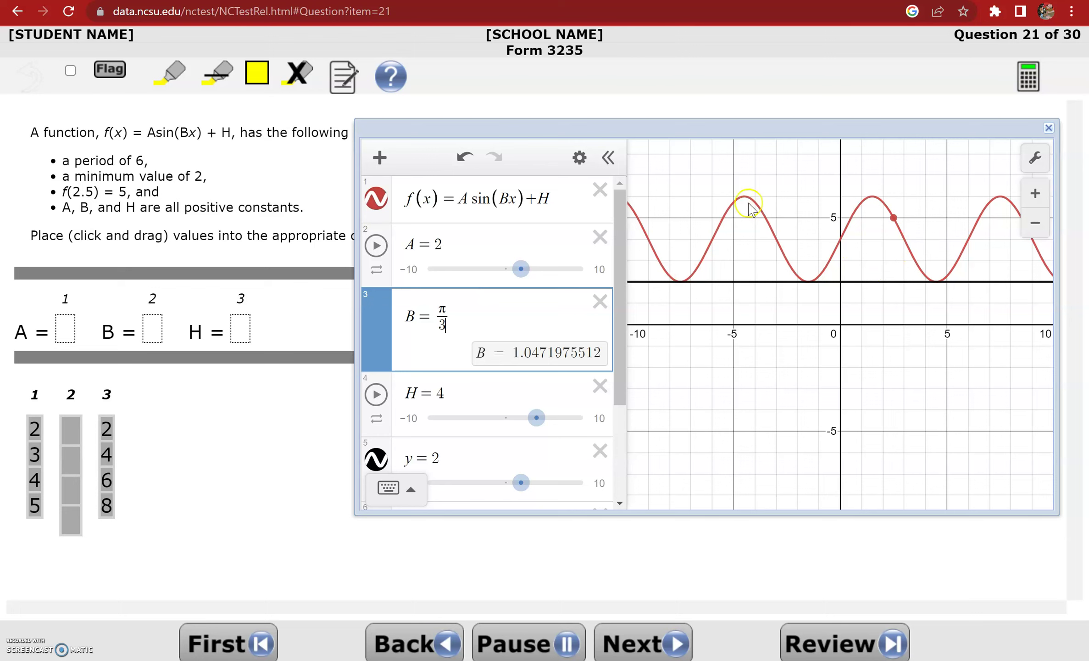
Label the peak at (1.5, 6) and minima at (−1.5, 2) and (4.5, 2)
left_click(745, 199)
left_click(872, 197)
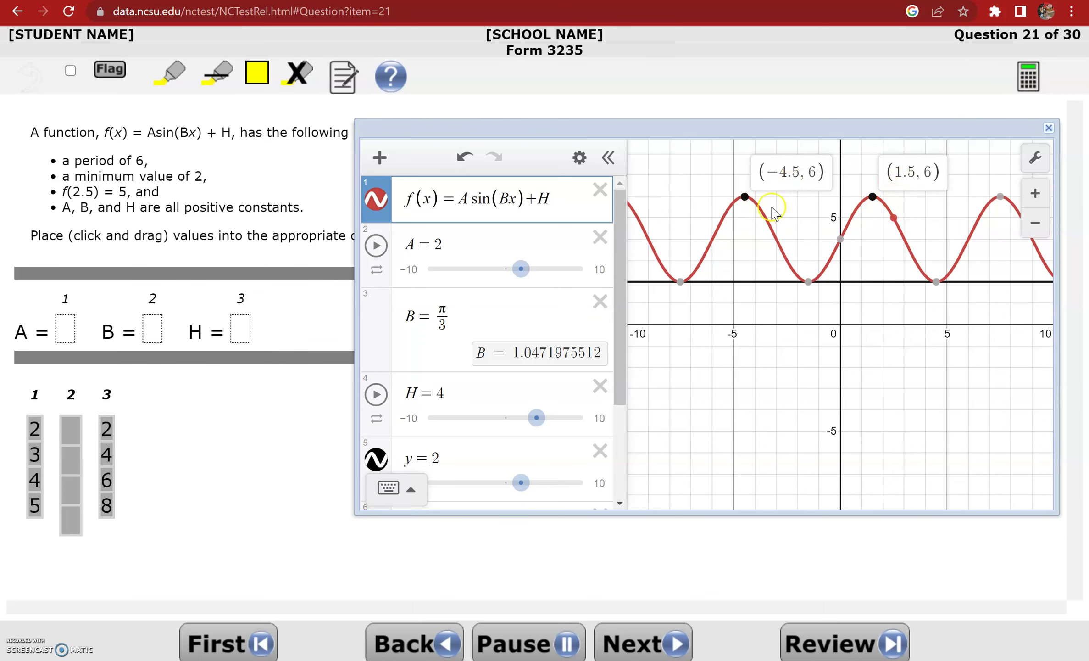
left_click(810, 285)
left_click(935, 283)
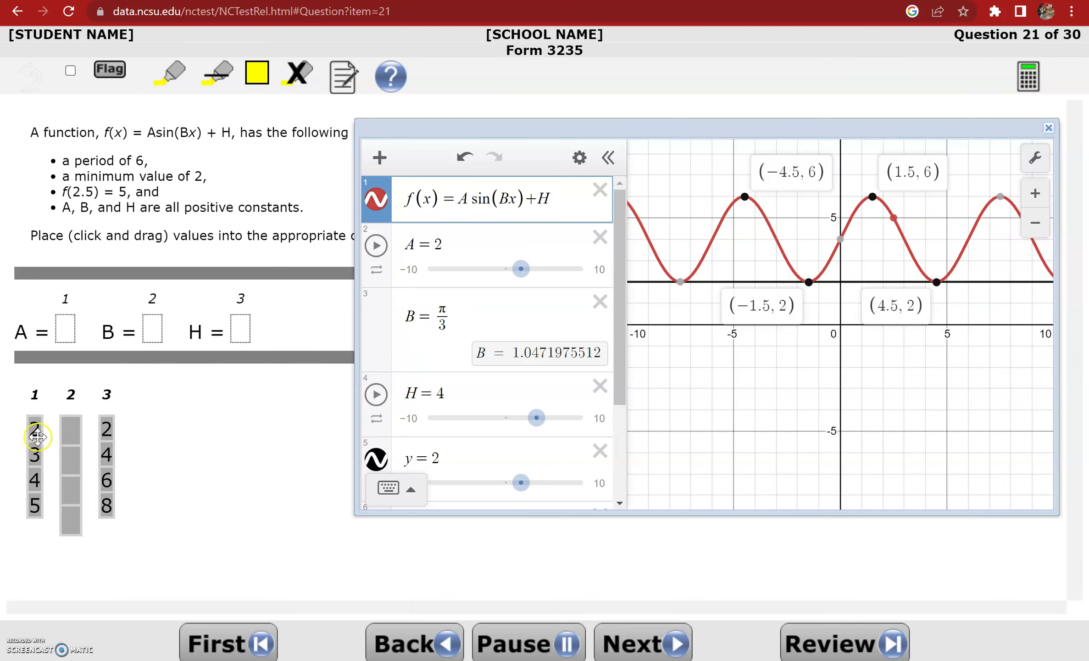
Drag 2 into A, a column-2 tile into B, and 4 into H, then advance to Question 22
left_click_drag(34, 436, 64, 330)
left_click_drag(76, 454, 149, 339)
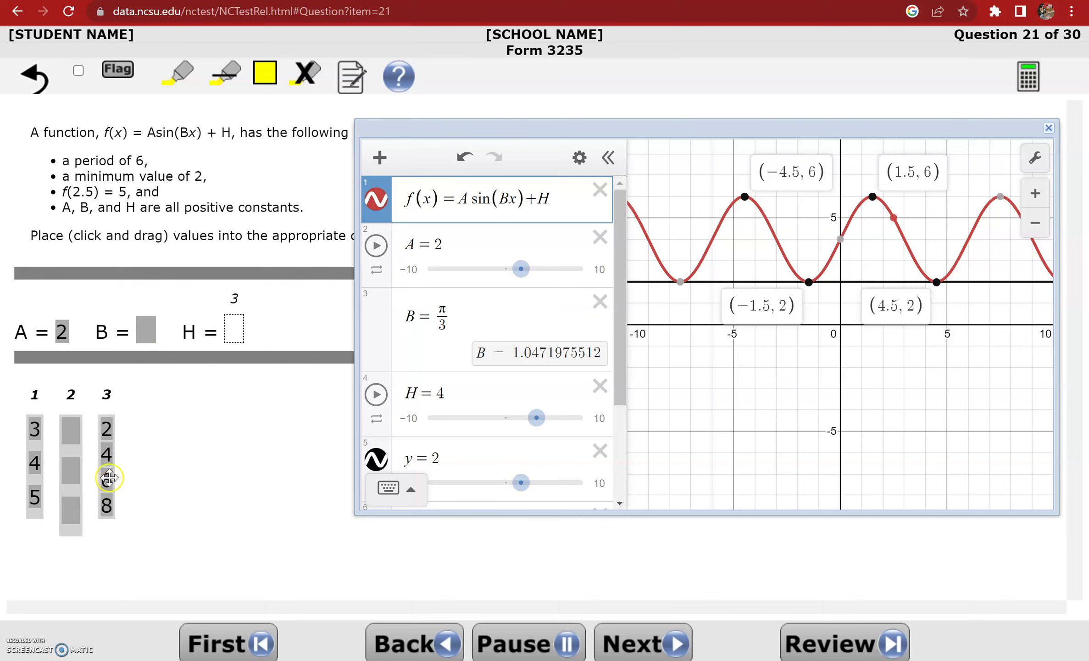
left_click_drag(112, 473, 236, 334)
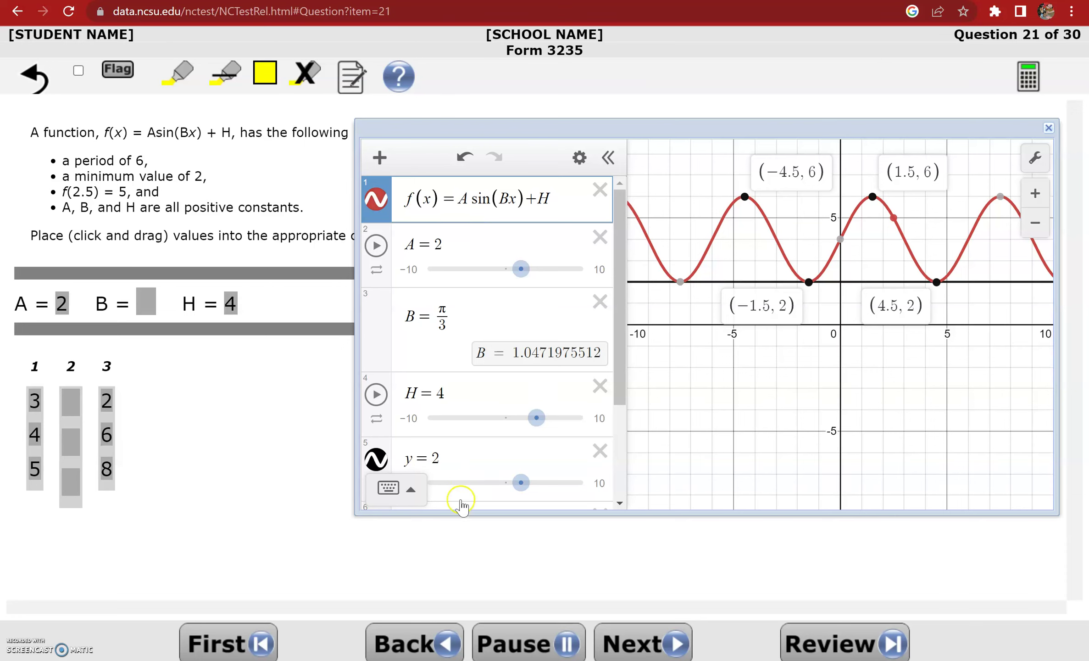
left_click(615, 640)
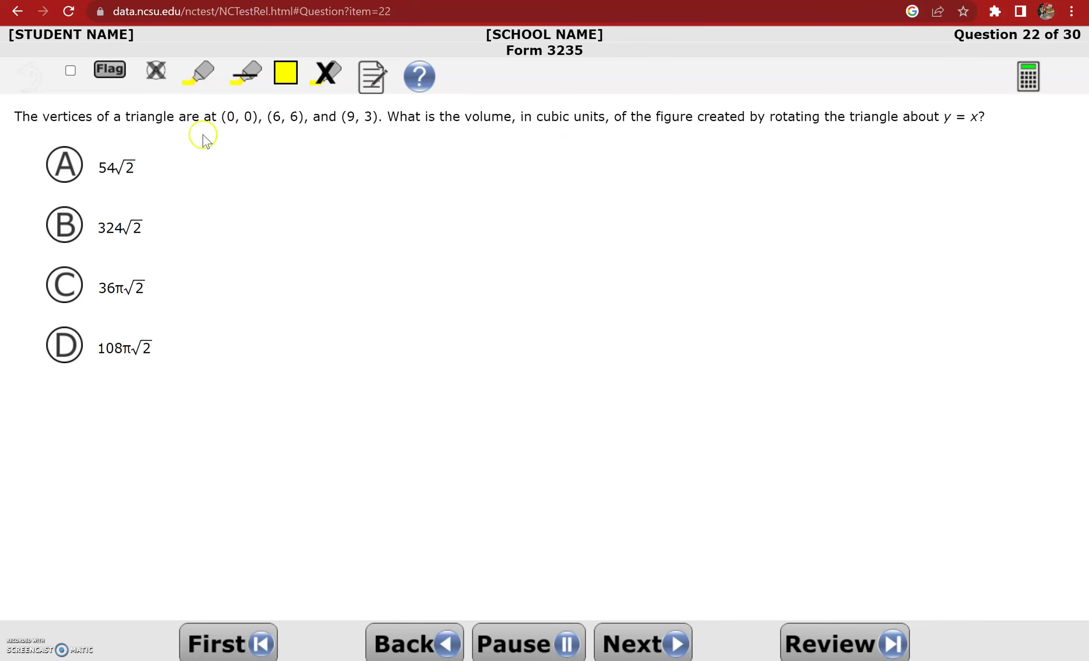
Advance past Question 23 to reach Question 24 on rectangle FGHI's diagonals
left_click(637, 642)
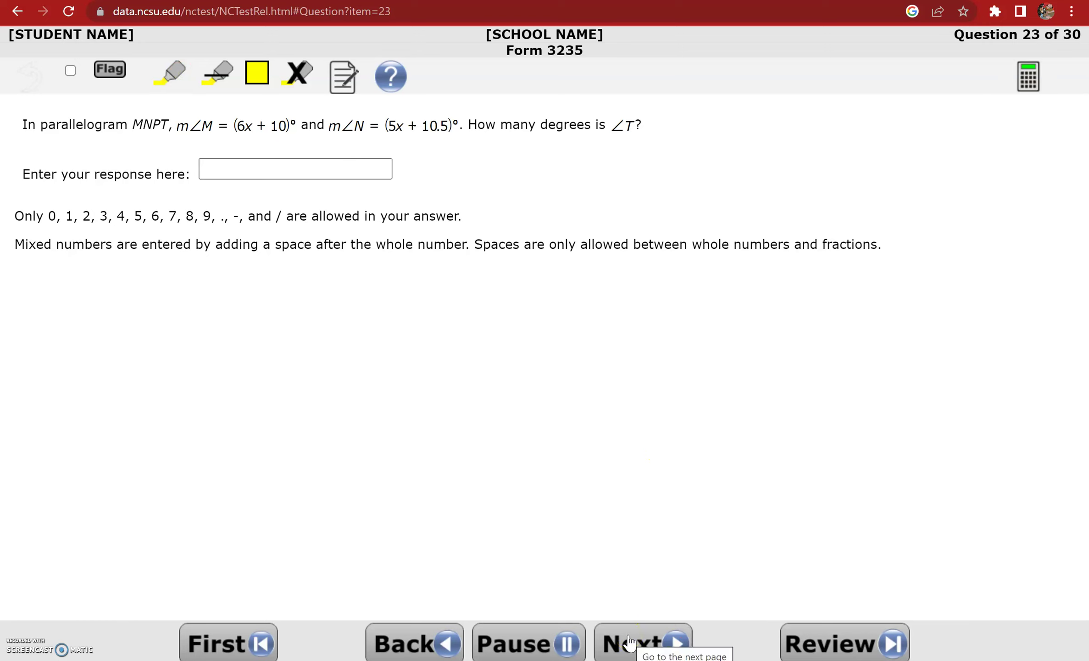
left_click(629, 643)
left_click(482, 286)
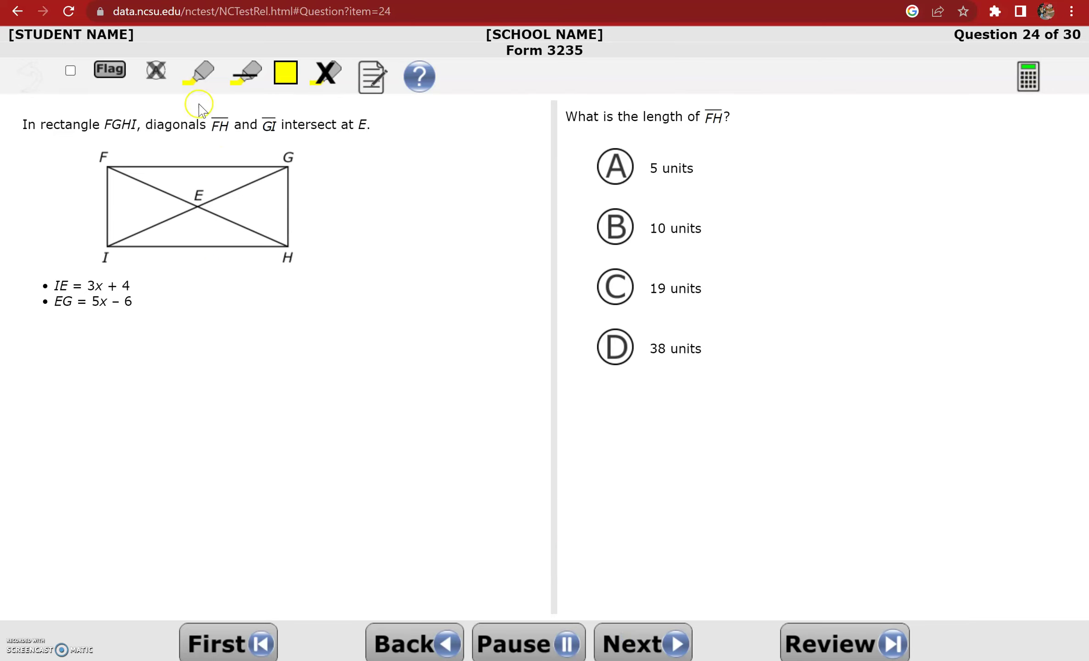
Jot 3x+4=5x-6 in the notepad, close it without saving, and open the calculator
left_click(369, 92)
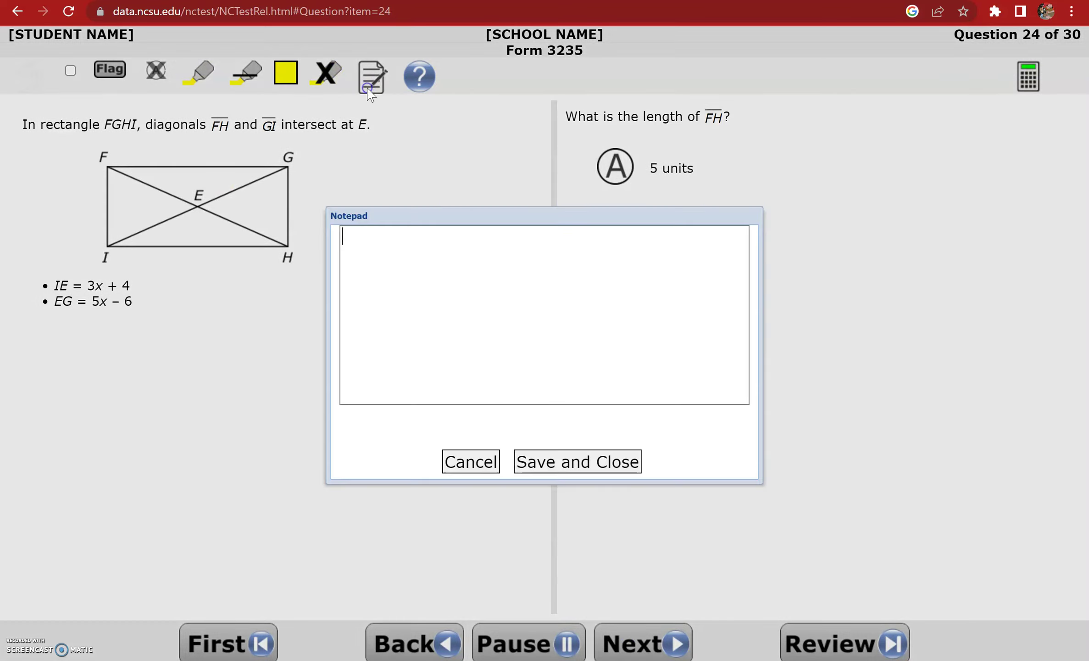
left_click_drag(355, 298, 192, 330)
left_click(152, 382)
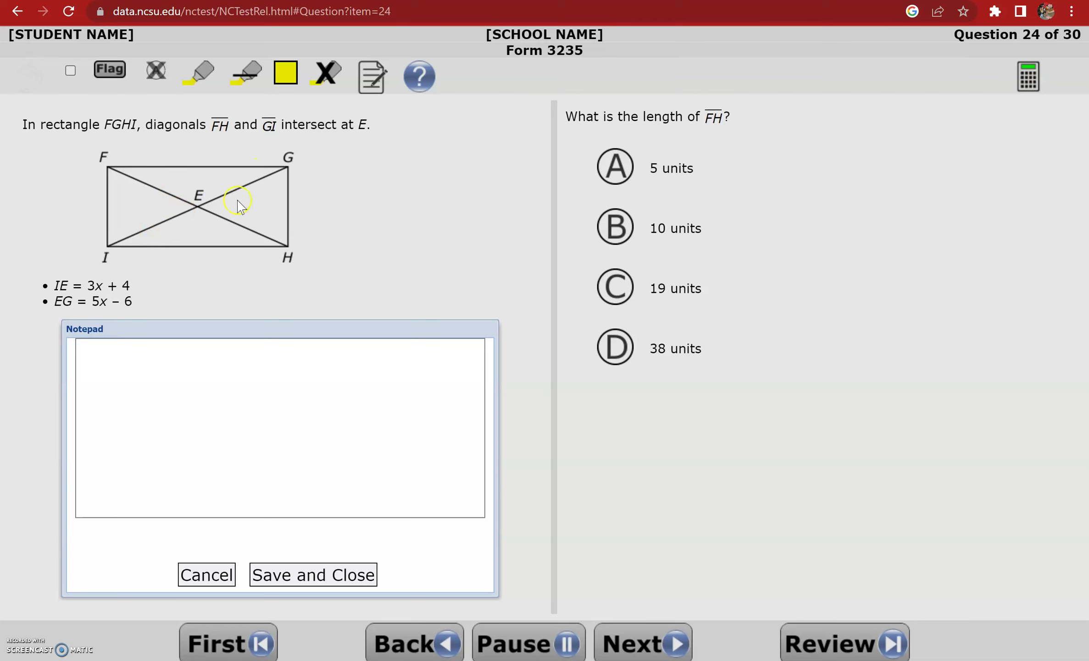
type("3x+4=5x-6")
left_click(226, 577)
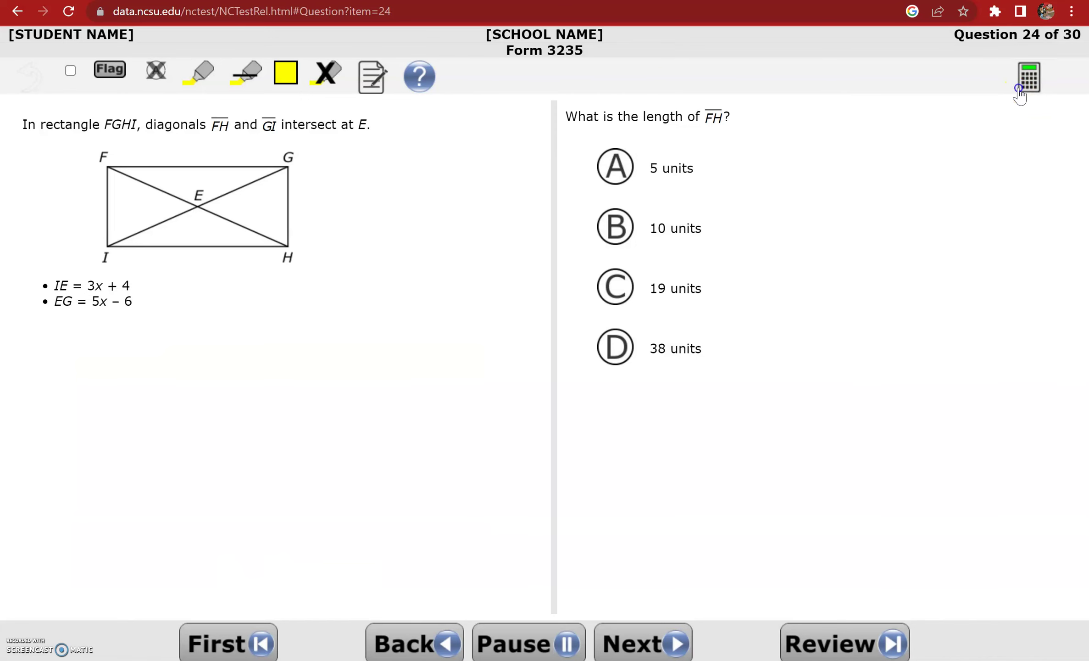
left_click(1019, 94)
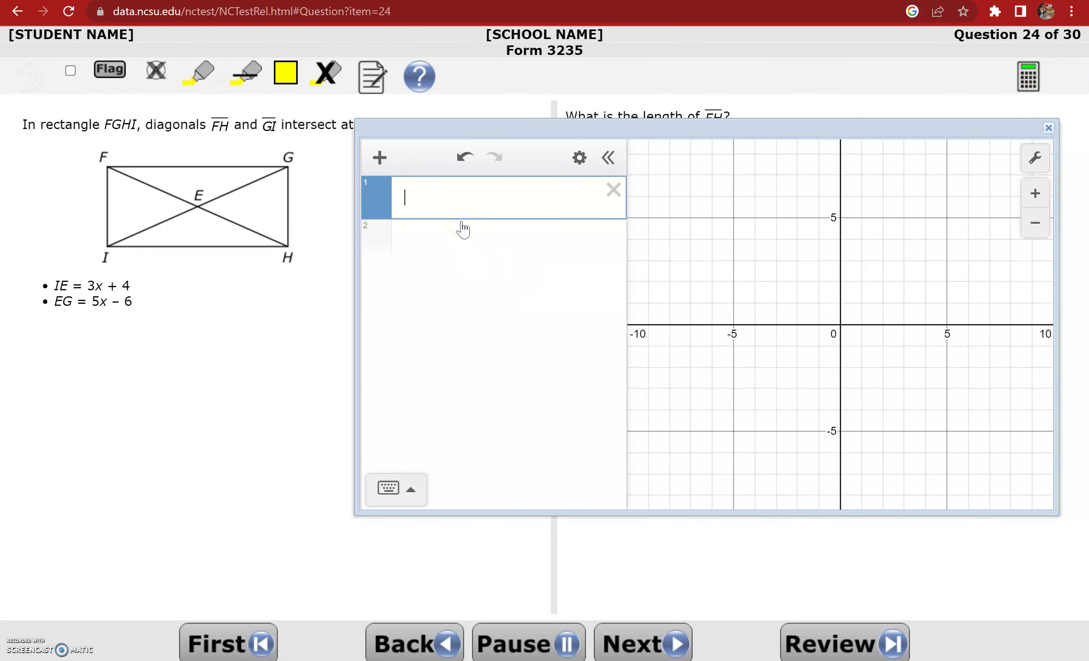